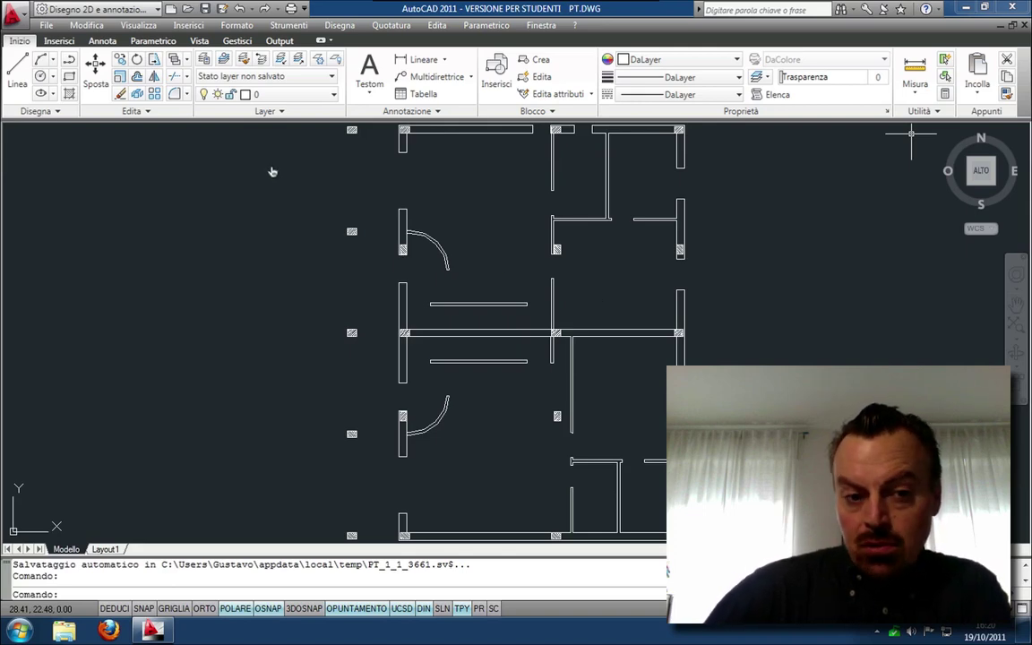
- Open the Layer Properties Manager and select layer 0 in its list
click(912, 134)
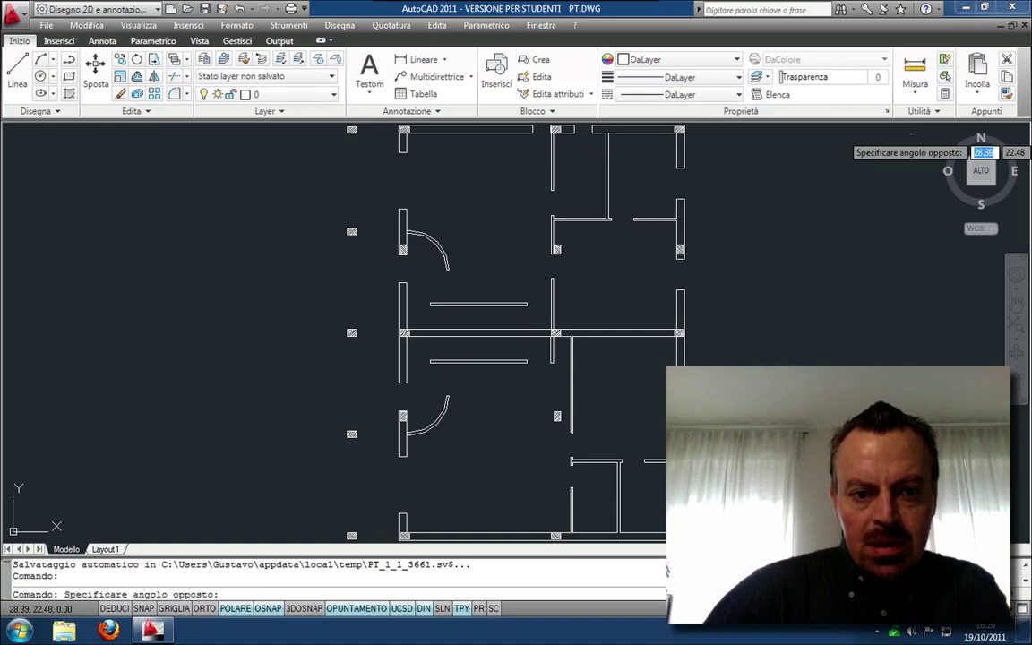
key(Escape)
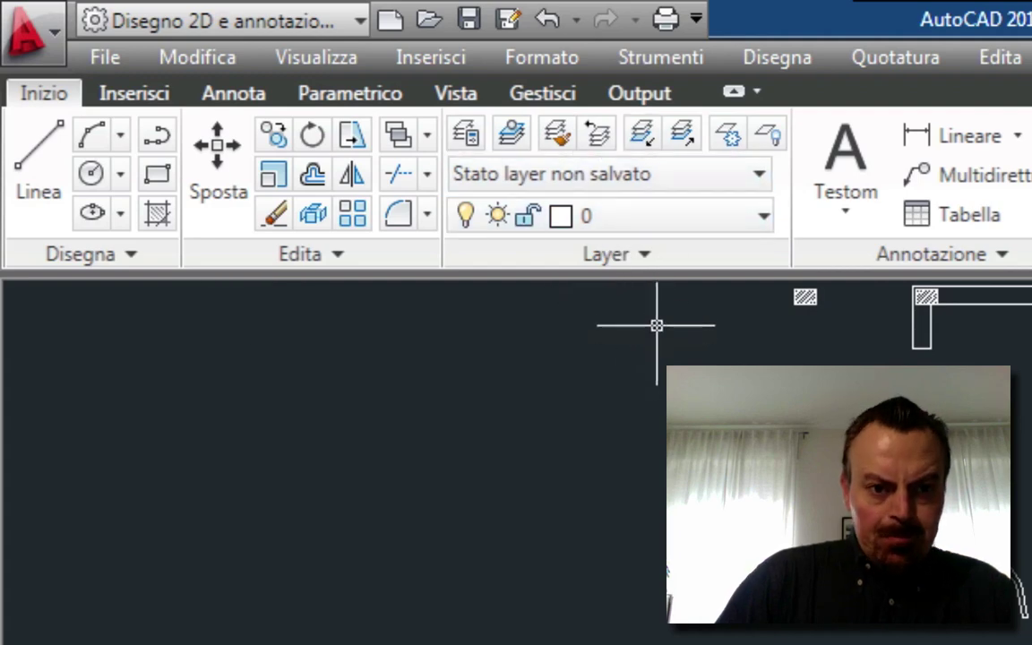
click(465, 136)
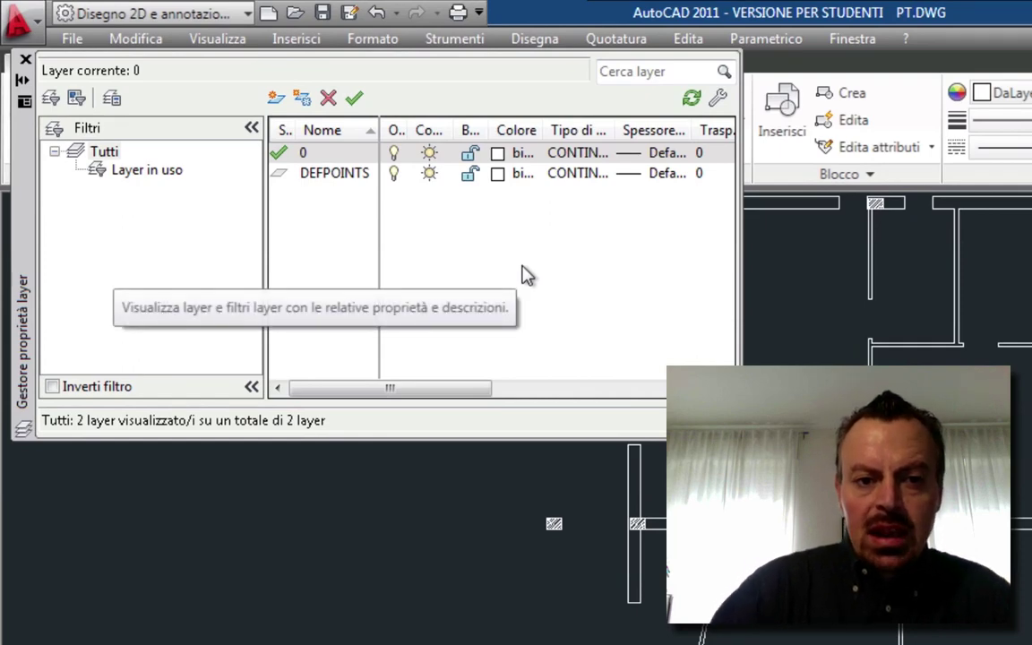
click(631, 298)
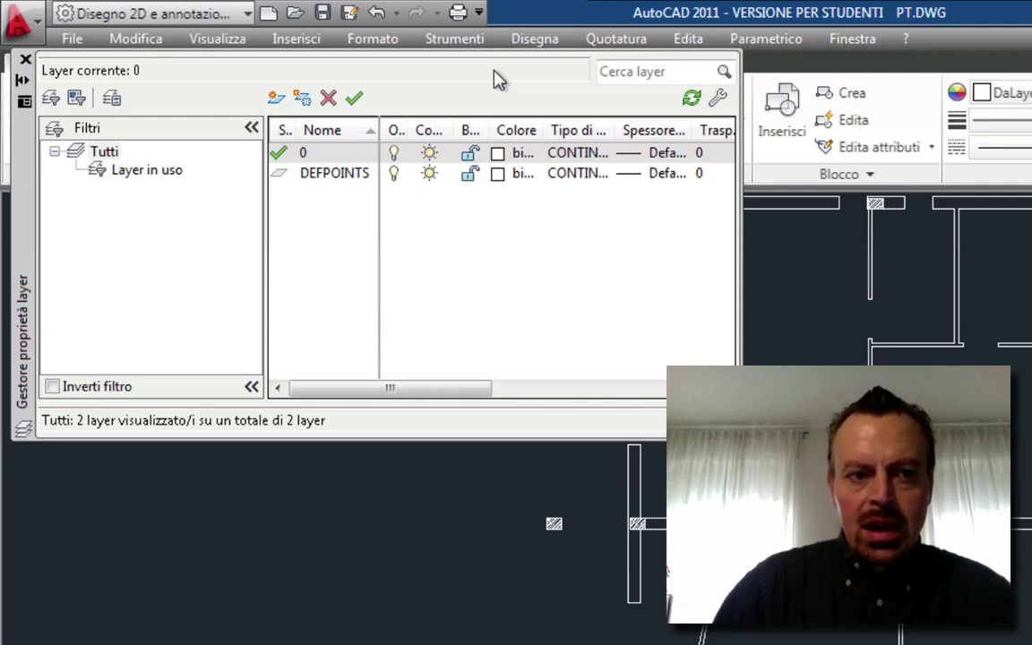
- Create four new layers named murature, infissi, arredi and quote
click(277, 100)
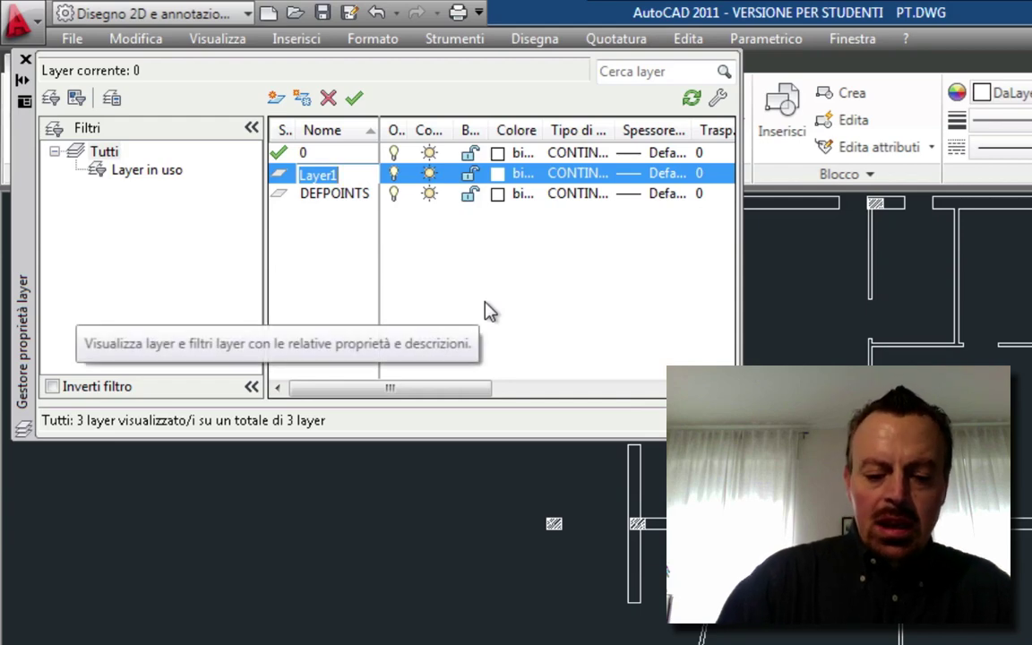
text(murat)
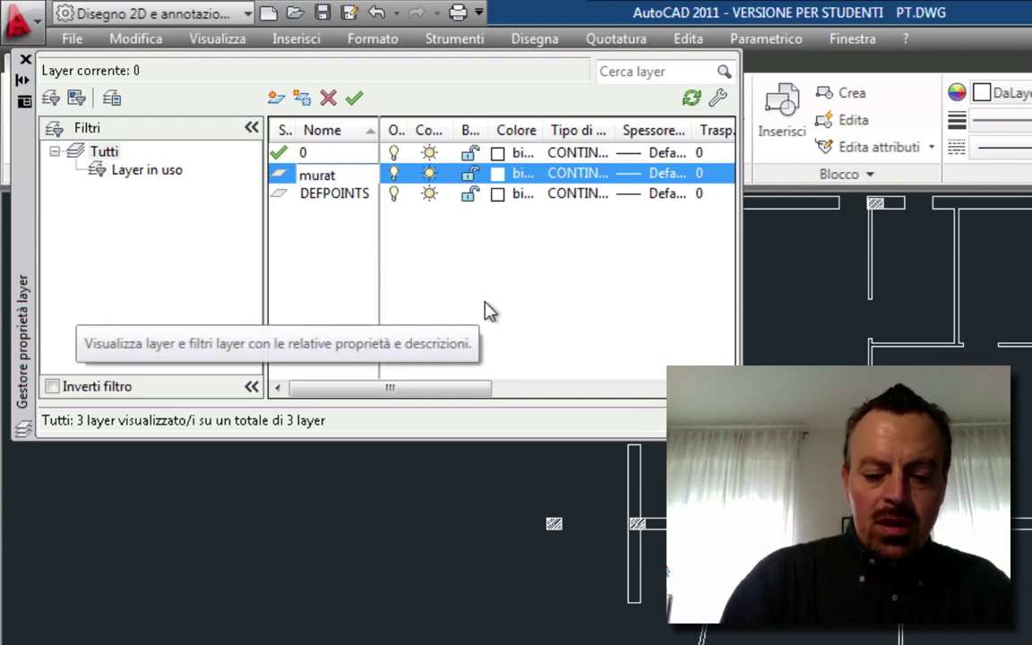
text(u)
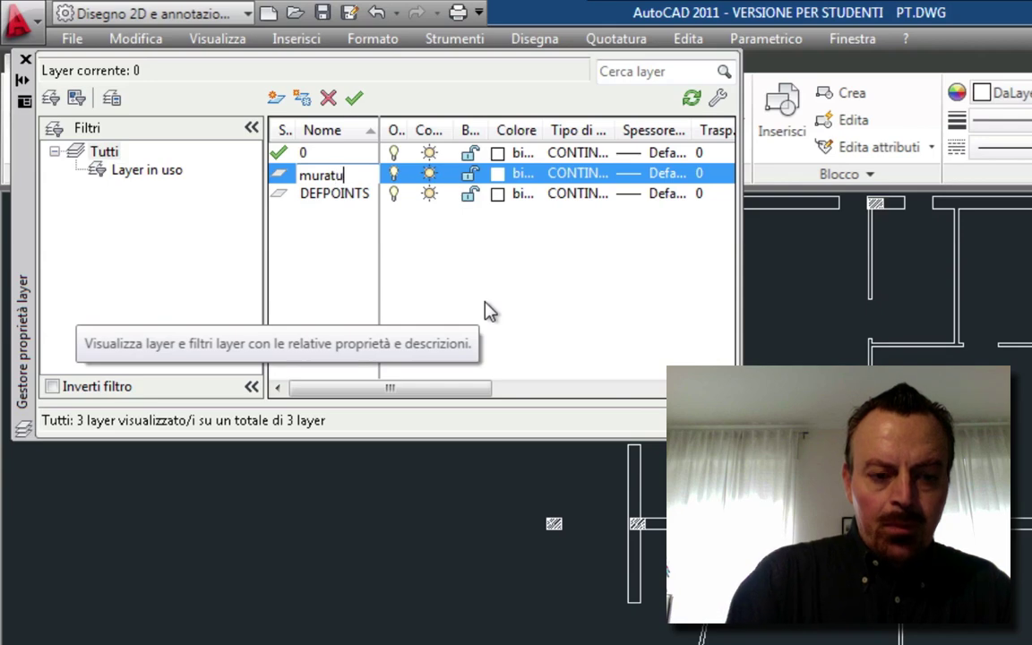
text(re)
key(Return)
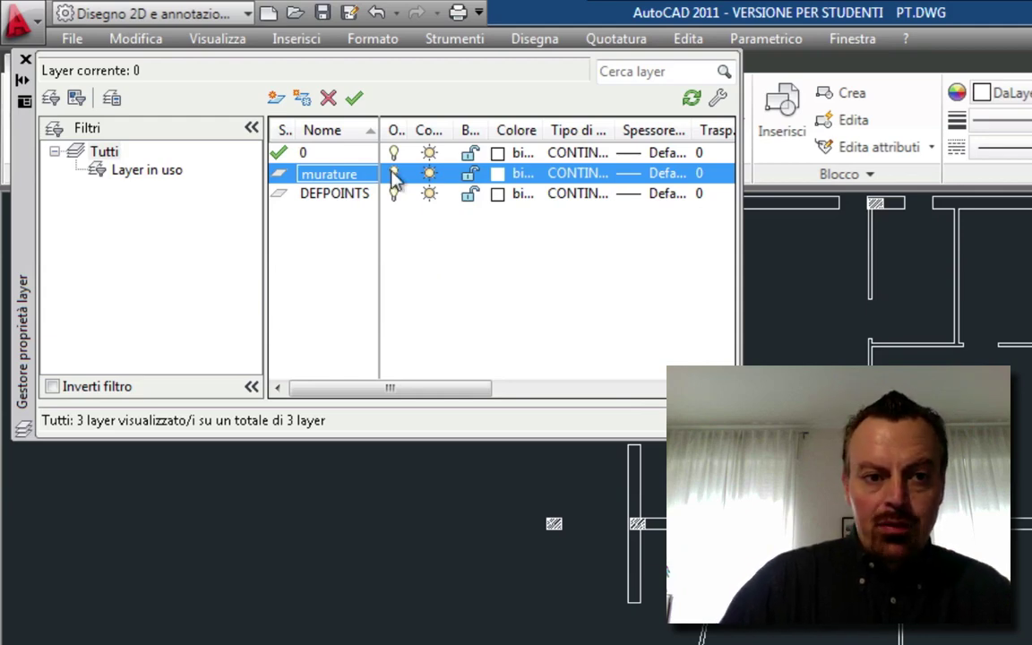
click(276, 98)
text(infis)
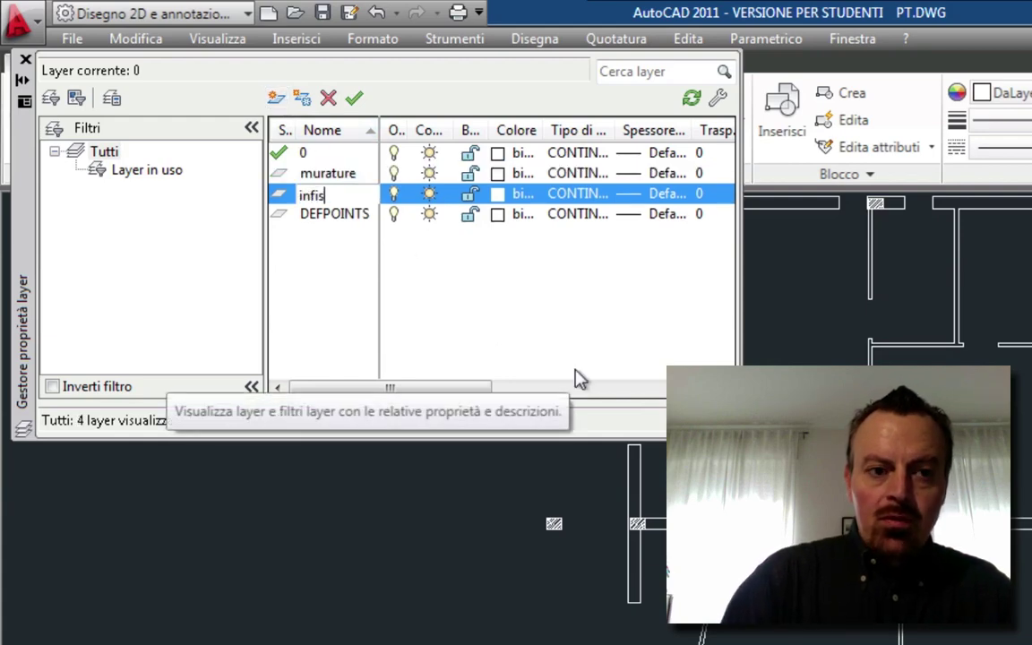
text(si)
key(Return)
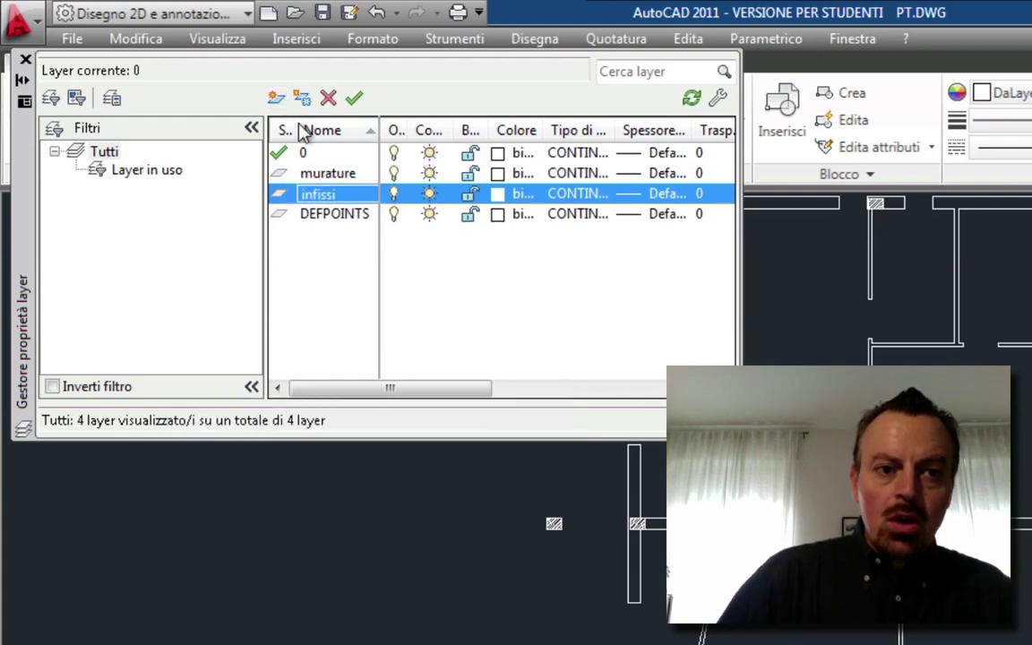
click(278, 99)
text(ar)
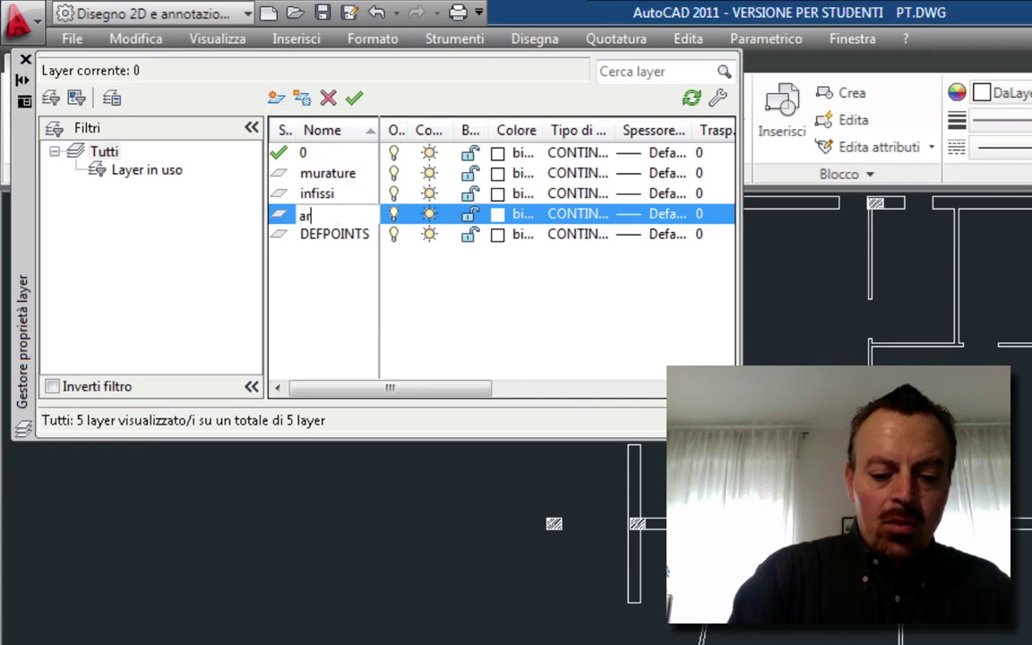
text(redi)
key(Return)
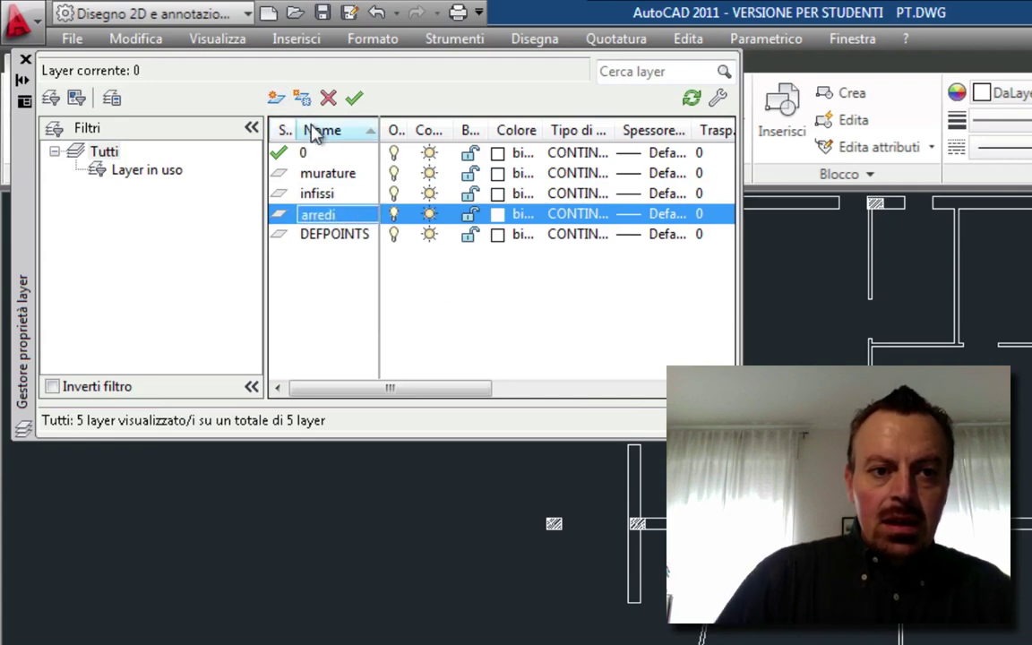
click(278, 99)
text(quo)
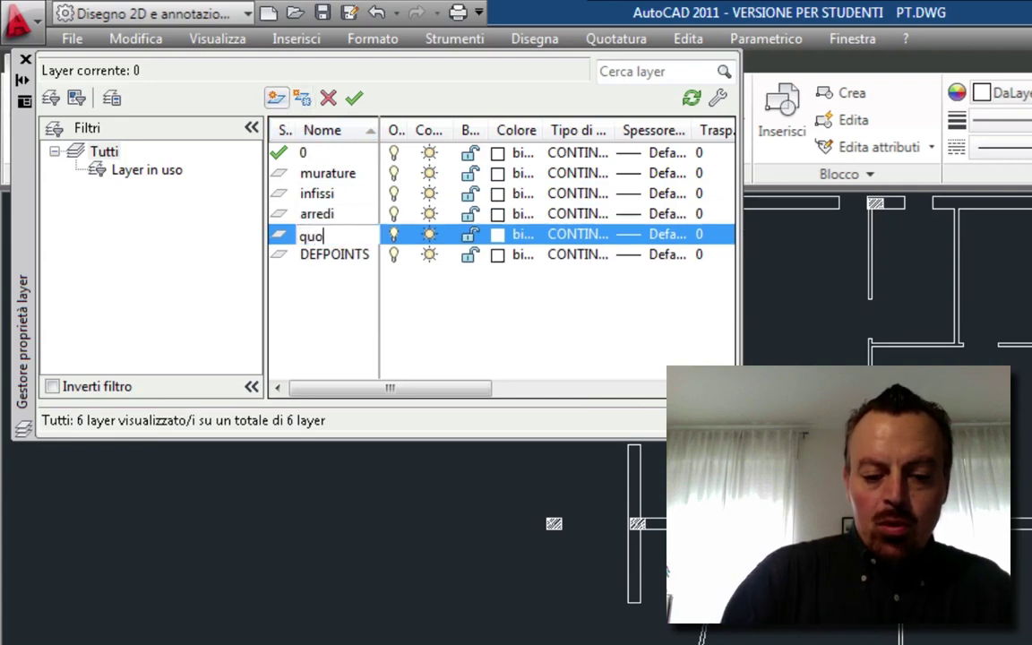
text(te)
key(Return)
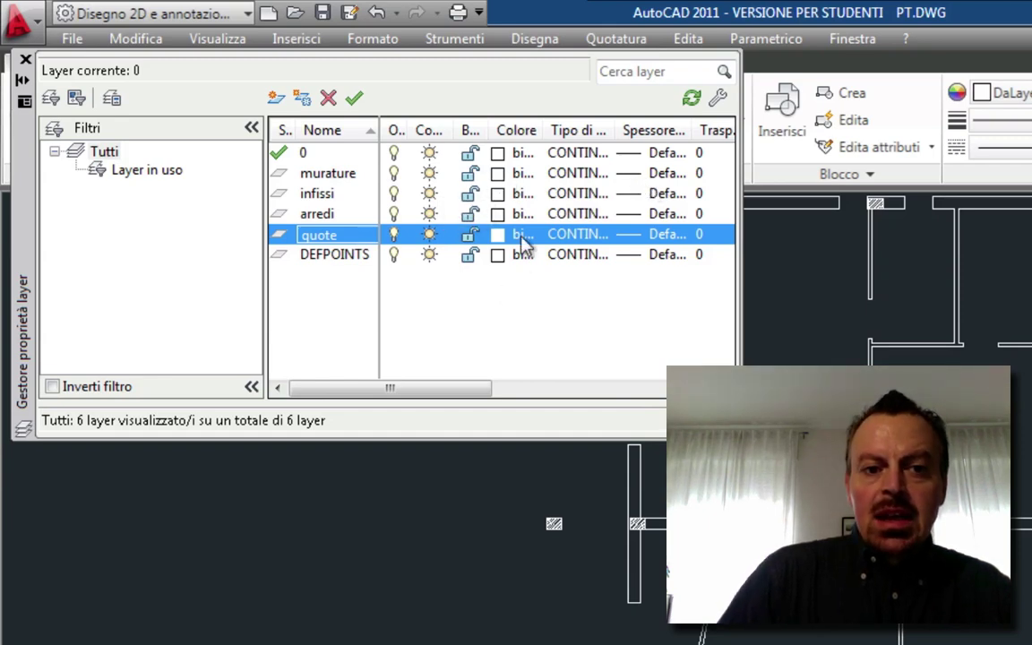
- Colour infissi red, arredi blue and quote cyan, then close the layer manager
click(498, 194)
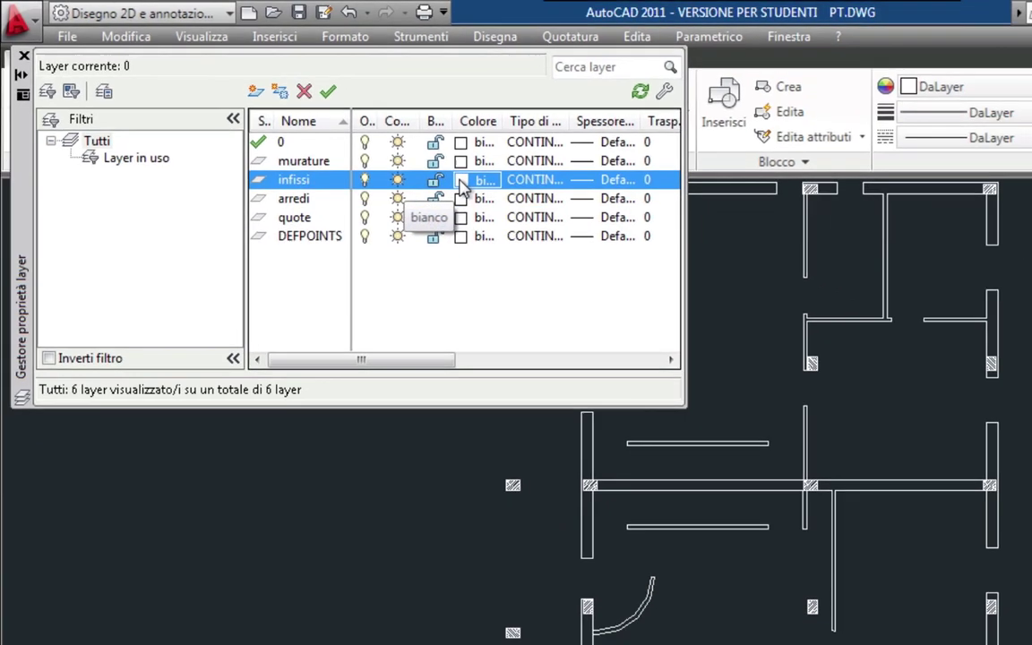
click(570, 487)
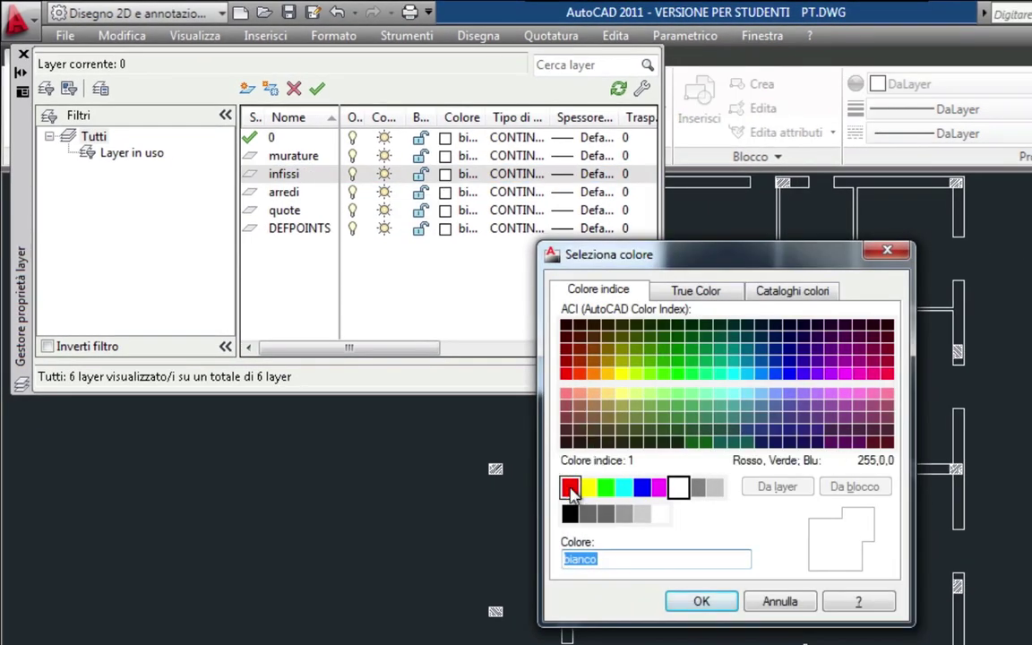
click(704, 601)
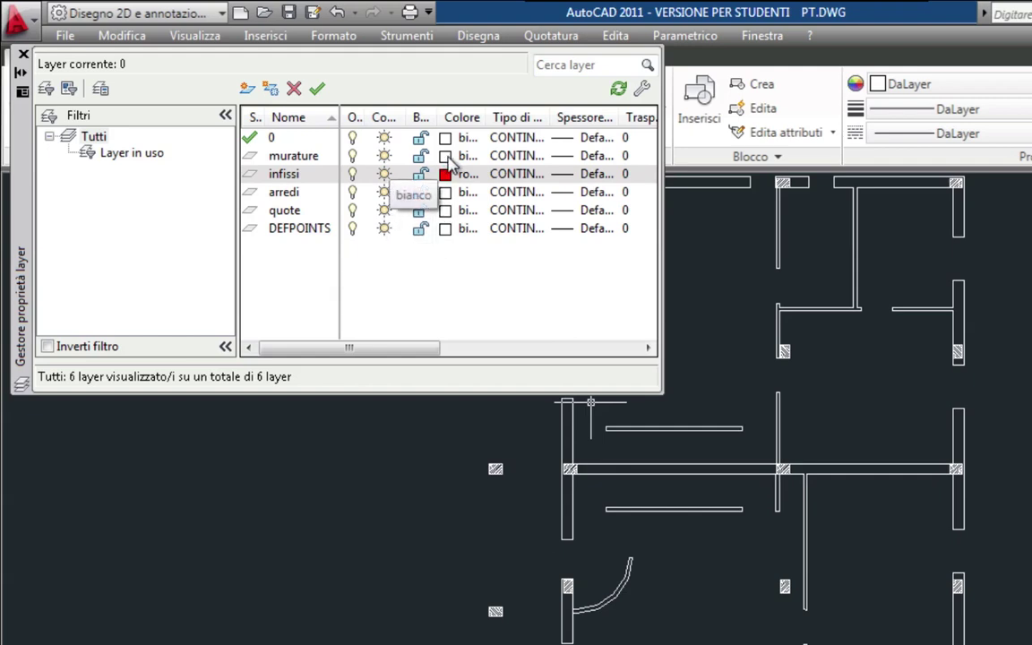
click(443, 195)
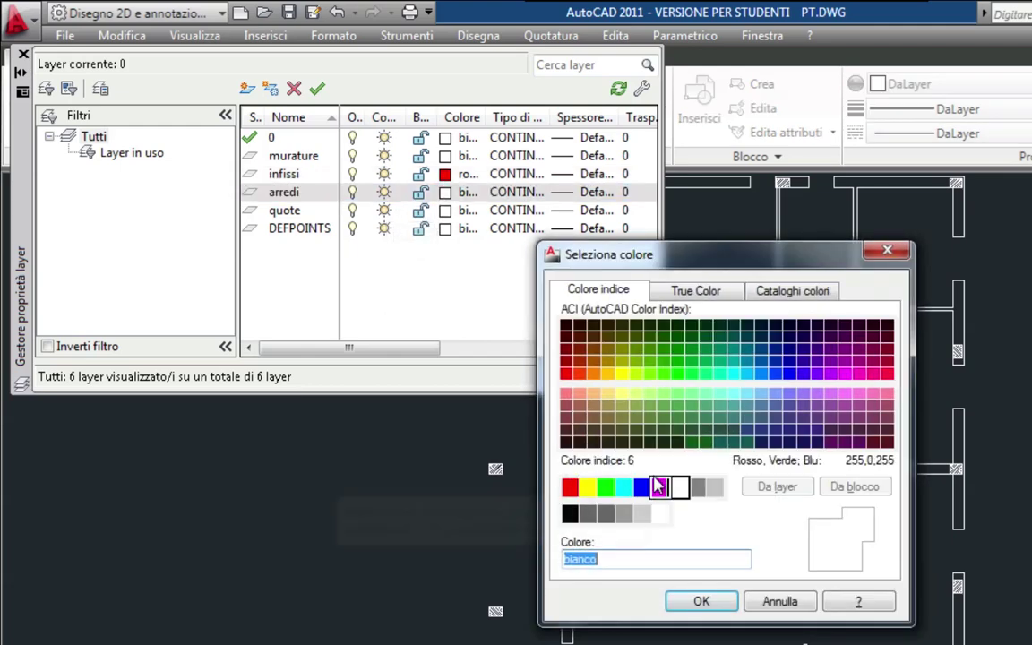
click(642, 486)
click(701, 602)
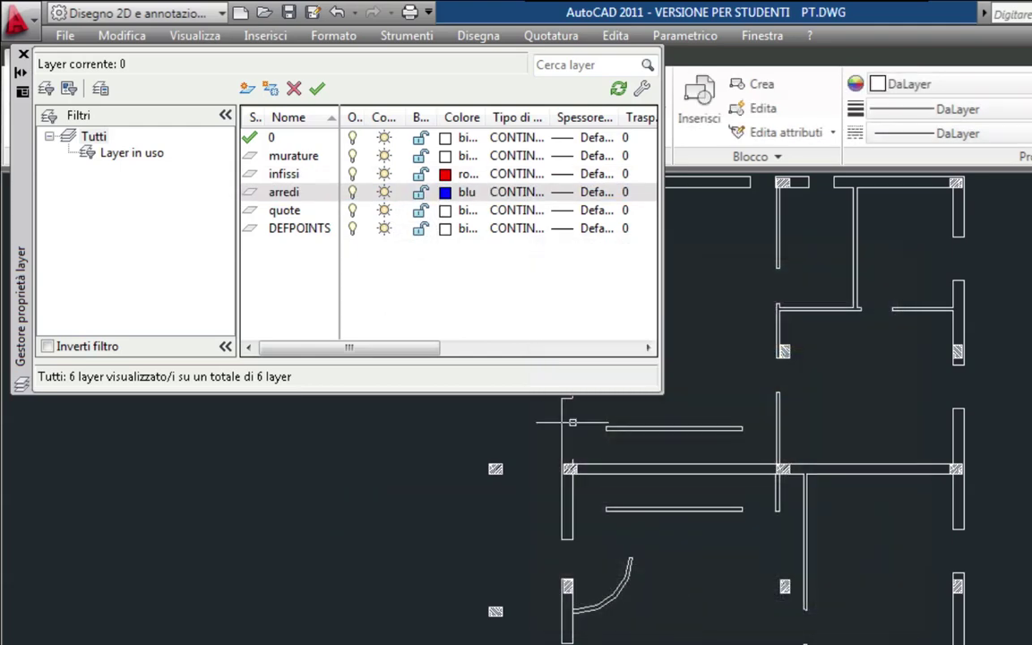
click(448, 210)
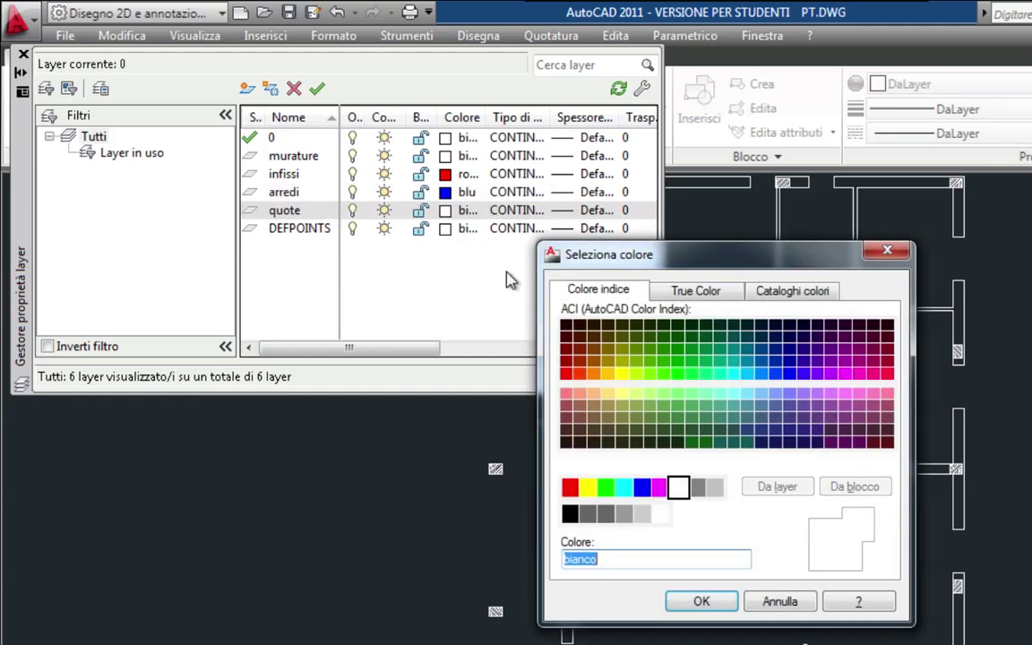
click(624, 491)
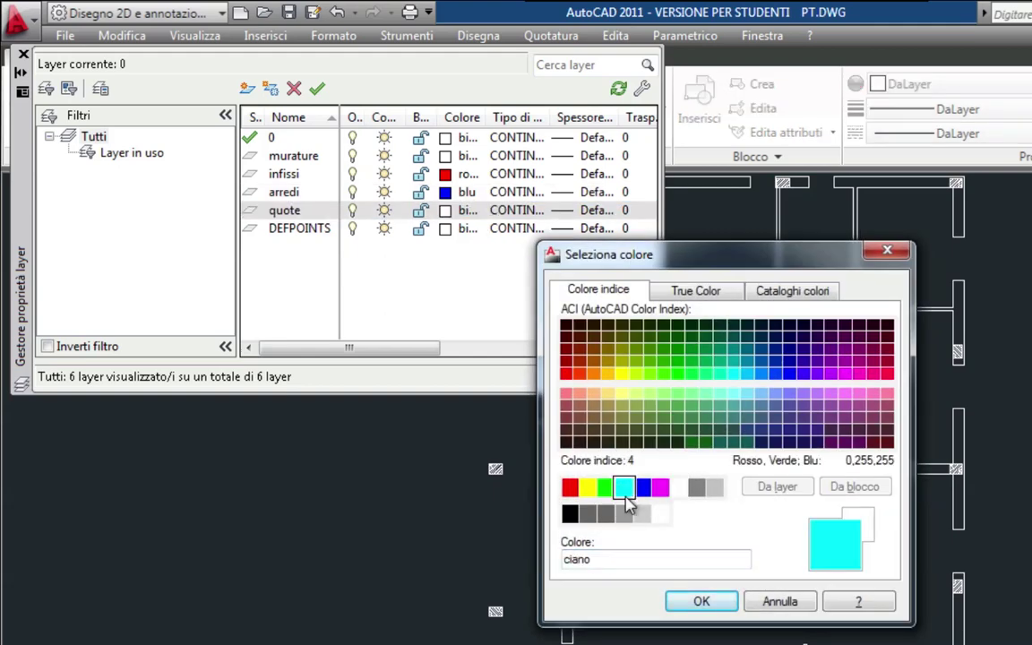
click(700, 601)
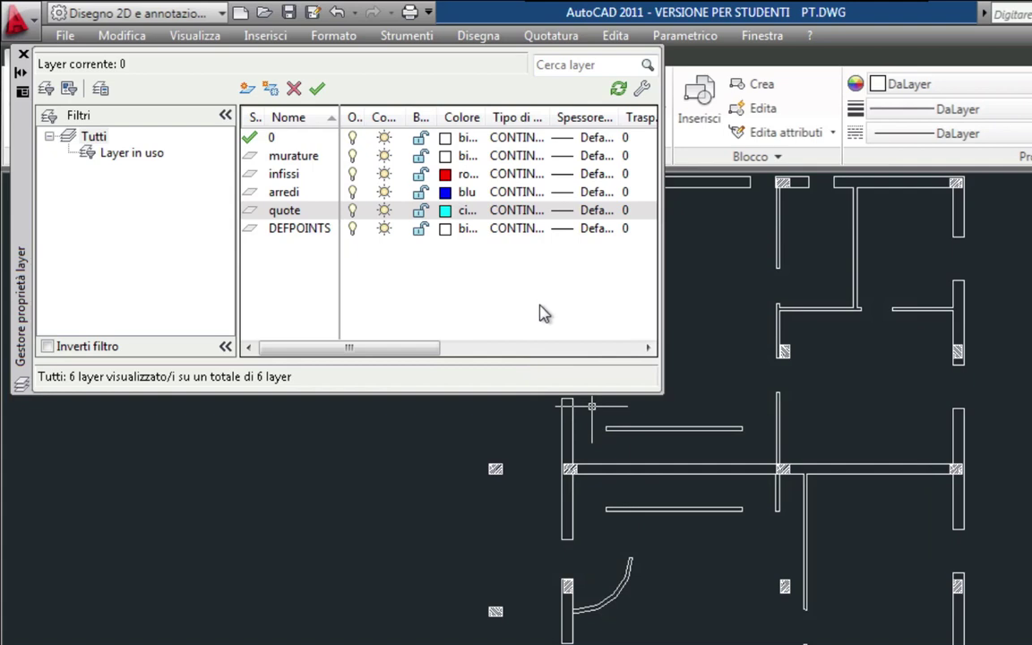
click(25, 55)
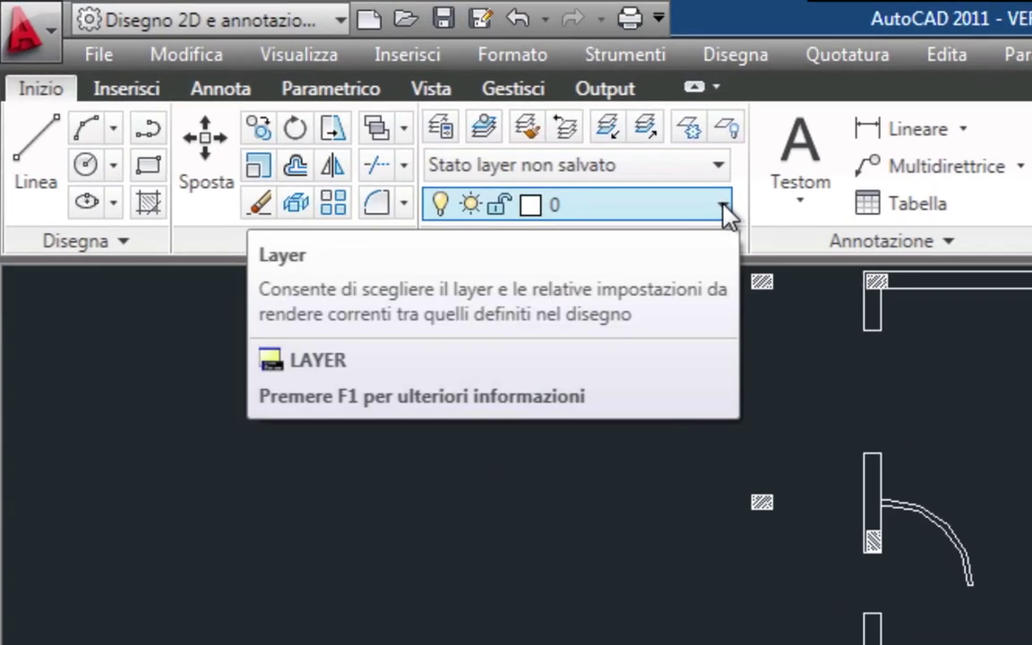
- Make the red infissi layer current and check the Object Colour list
click(724, 211)
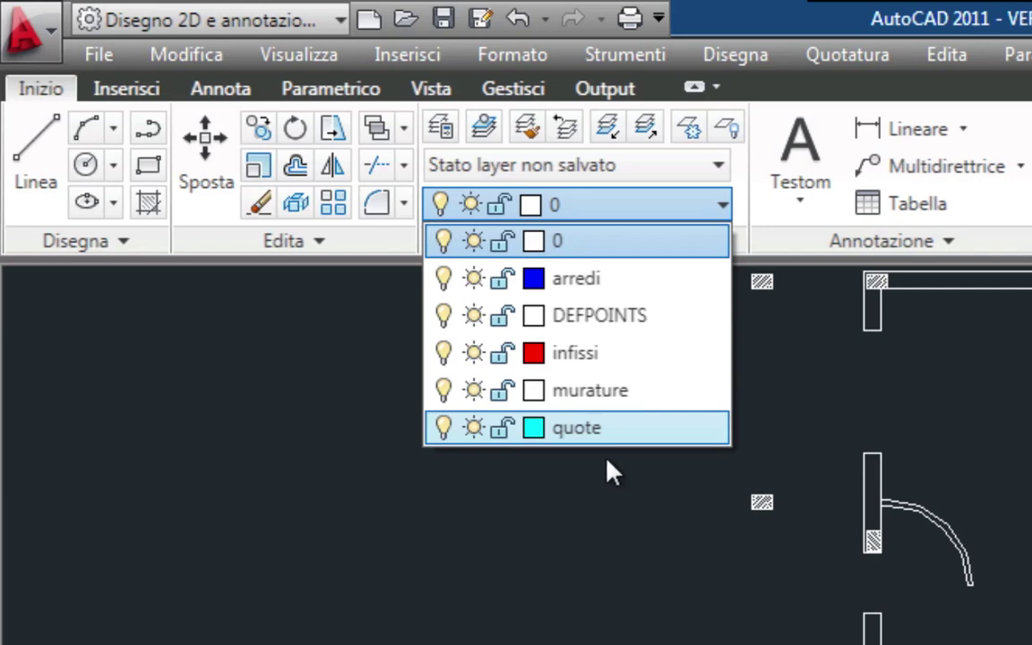
click(588, 355)
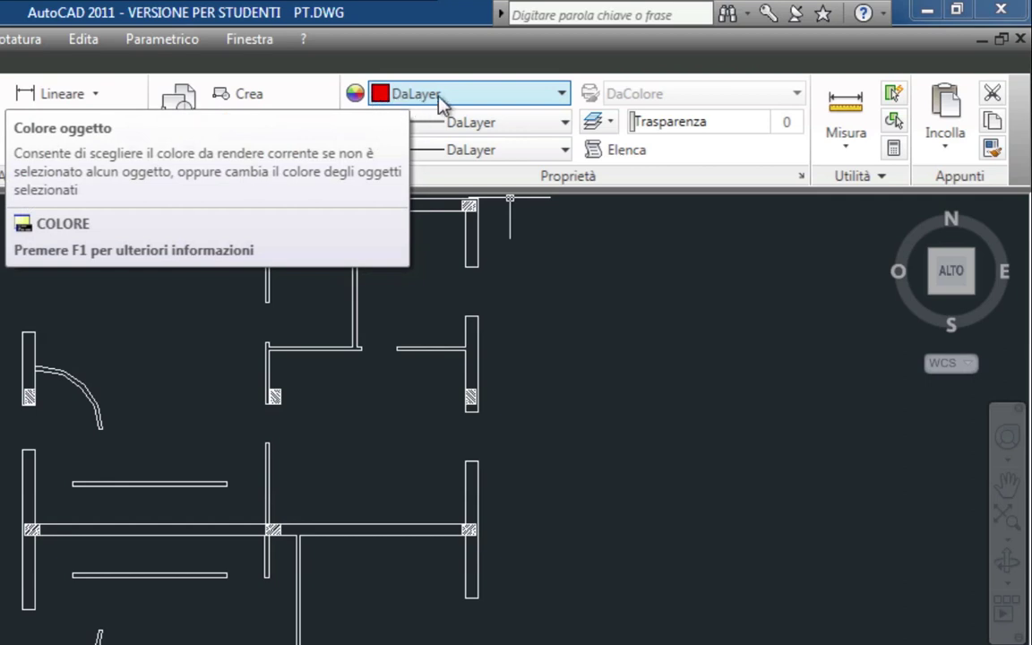
click(560, 95)
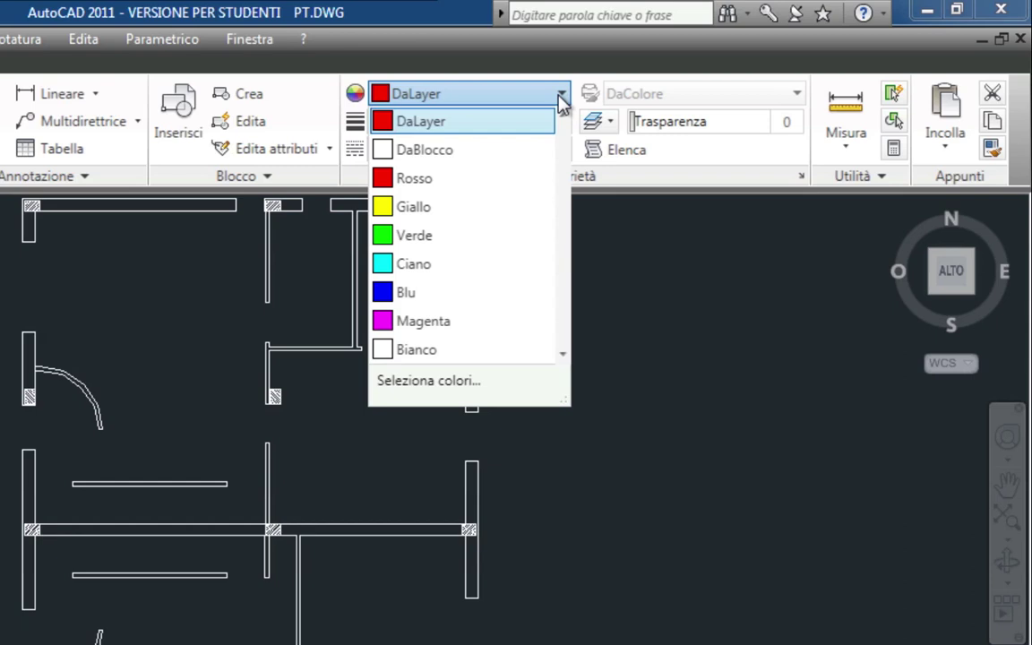
- Switch the current layer from arredi back to 0 and freeze the arredi layer
click(574, 54)
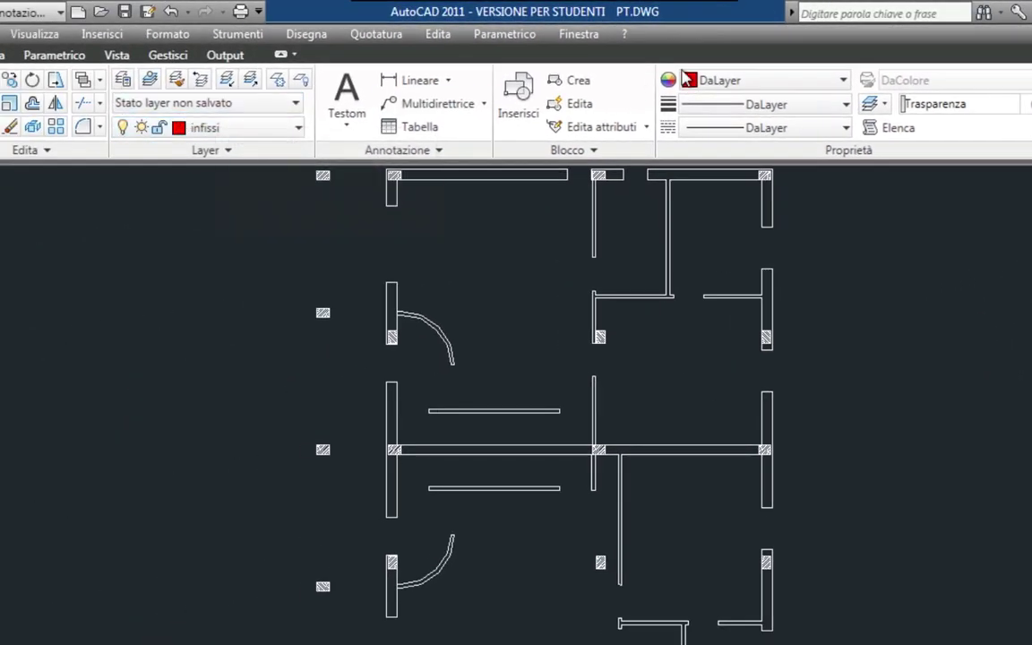
click(297, 133)
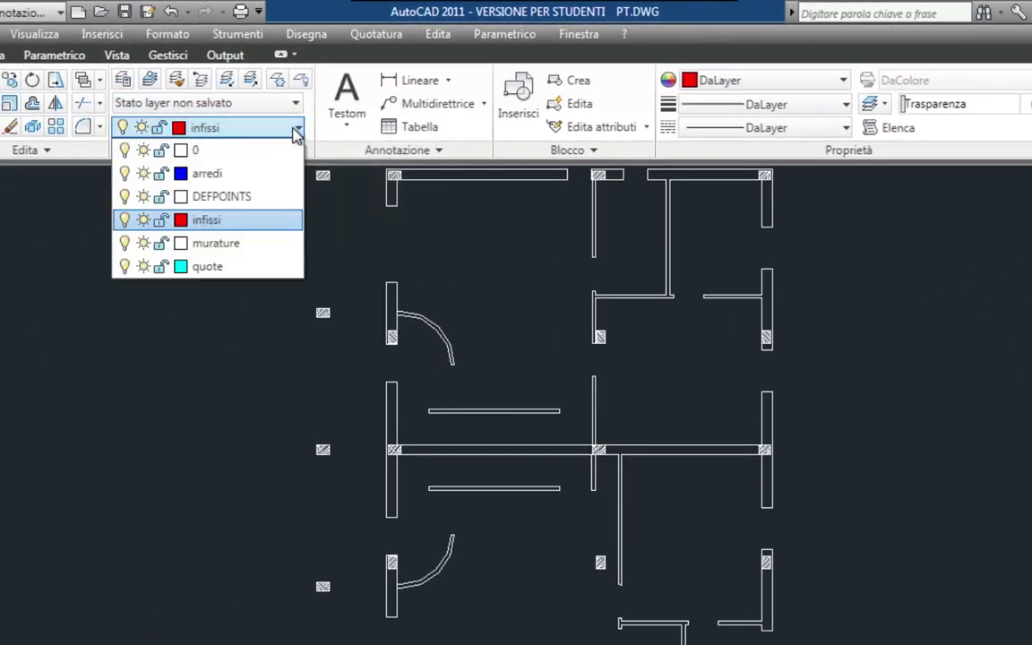
click(242, 173)
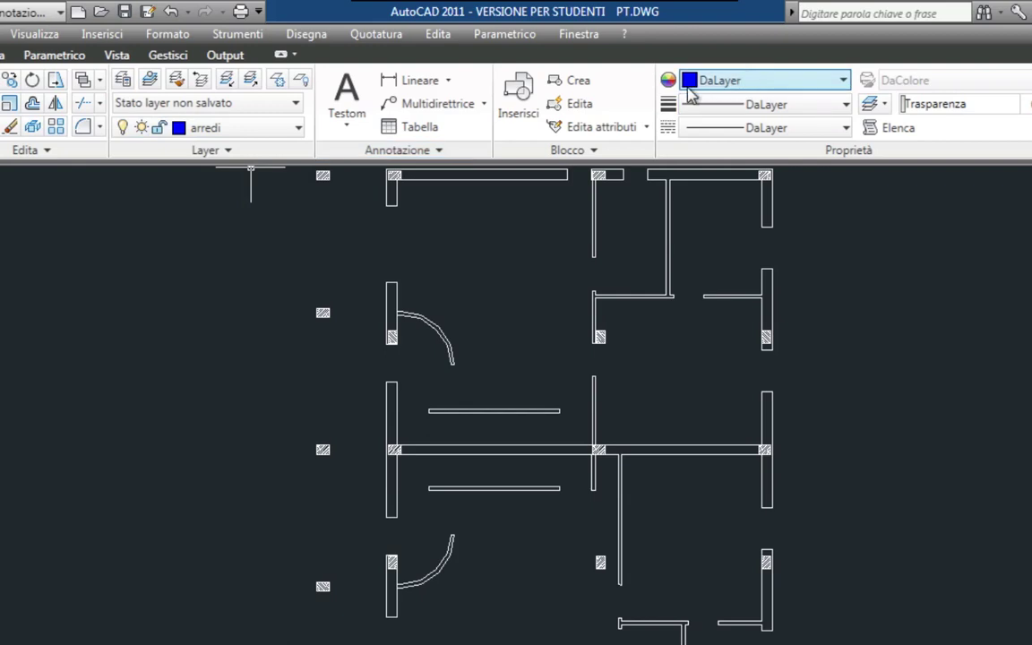
click(299, 132)
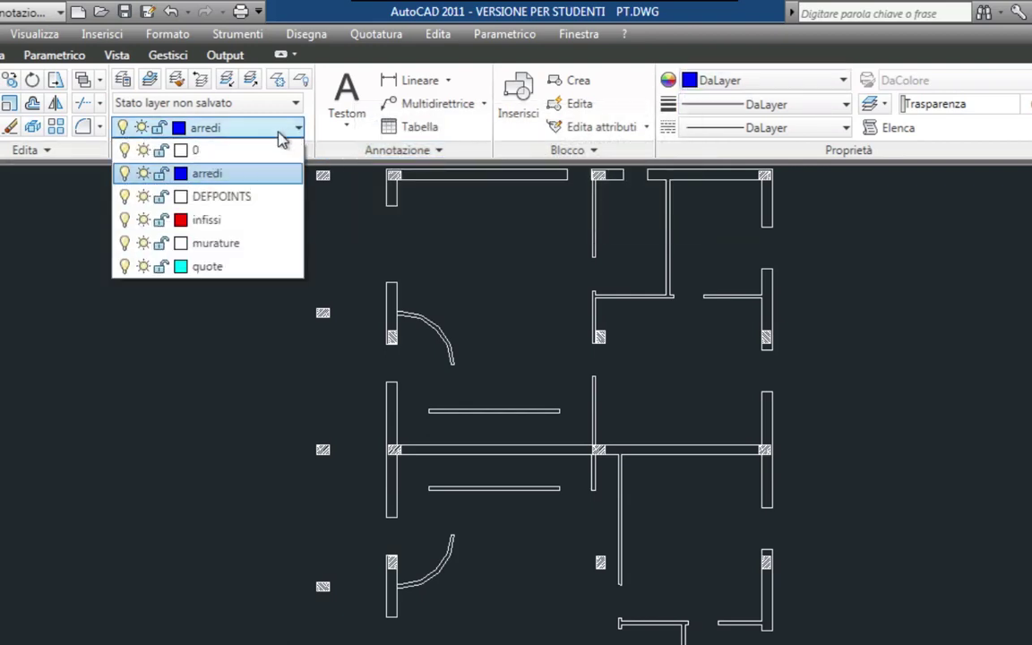
click(264, 152)
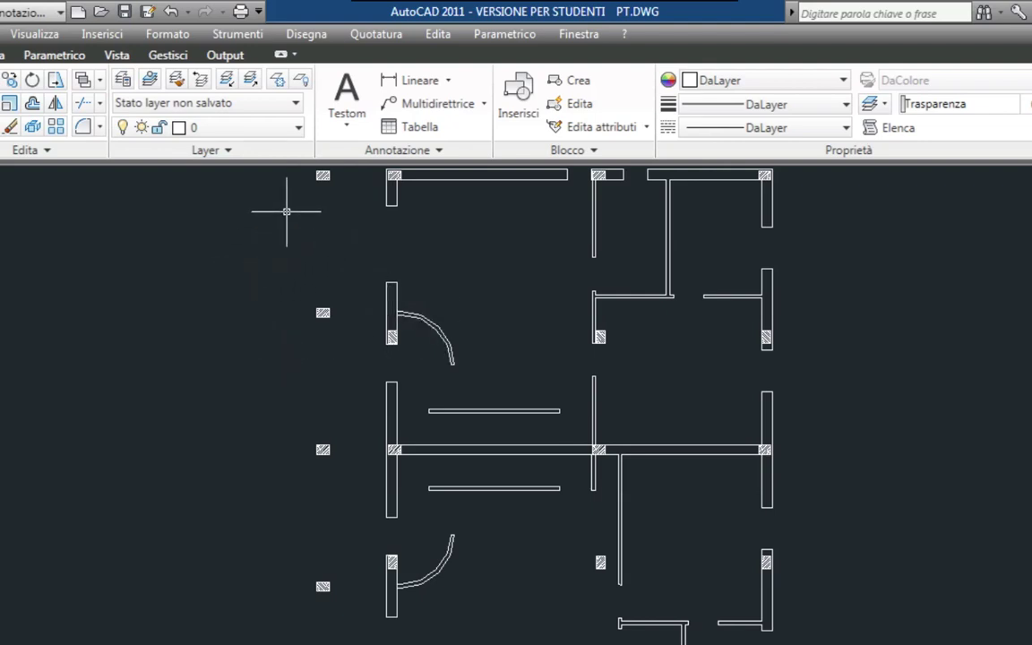
click(297, 131)
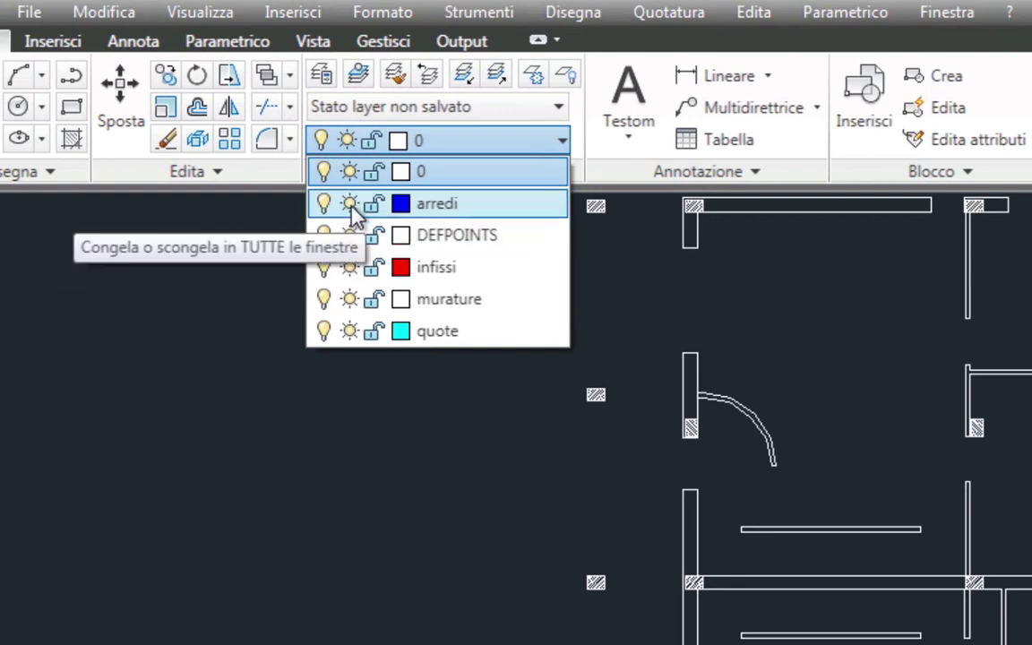
click(349, 205)
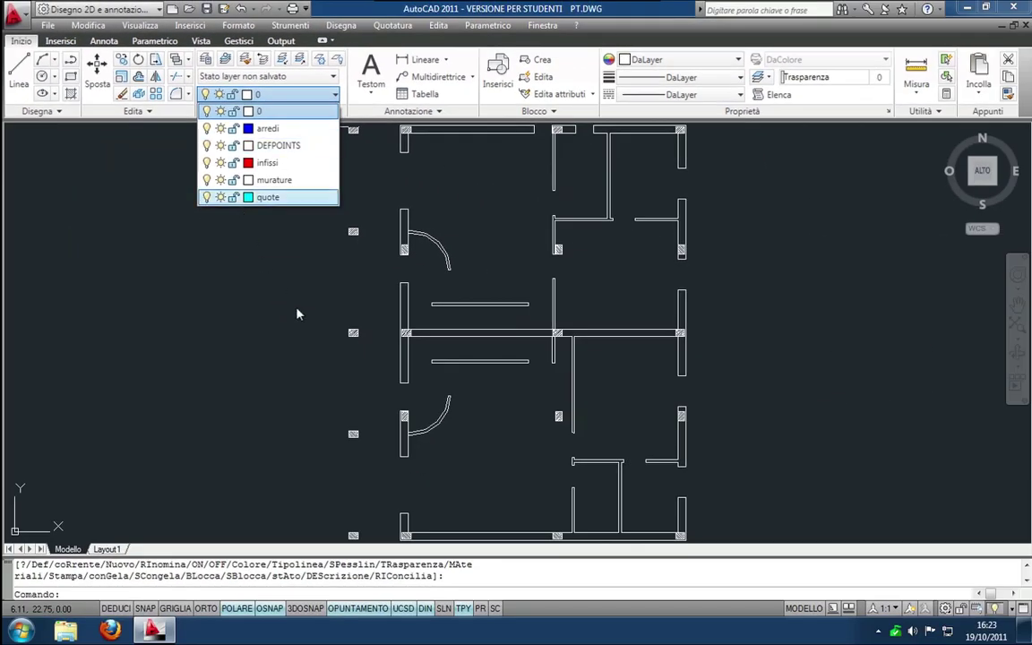
- Window-zoom onto the wall gap beside the hatched column
click(297, 311)
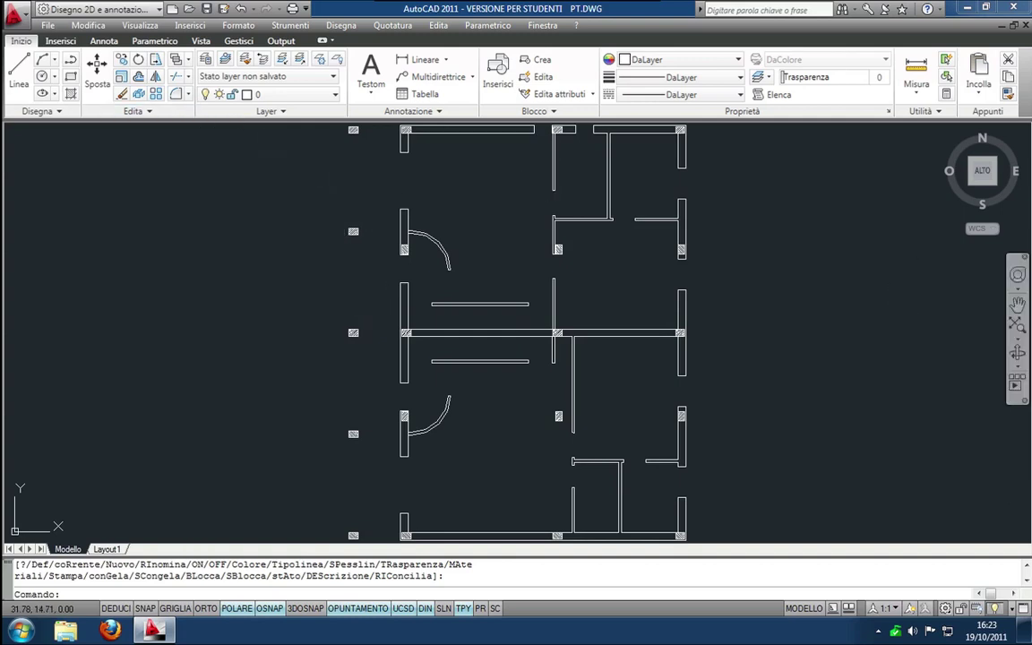
click(1017, 338)
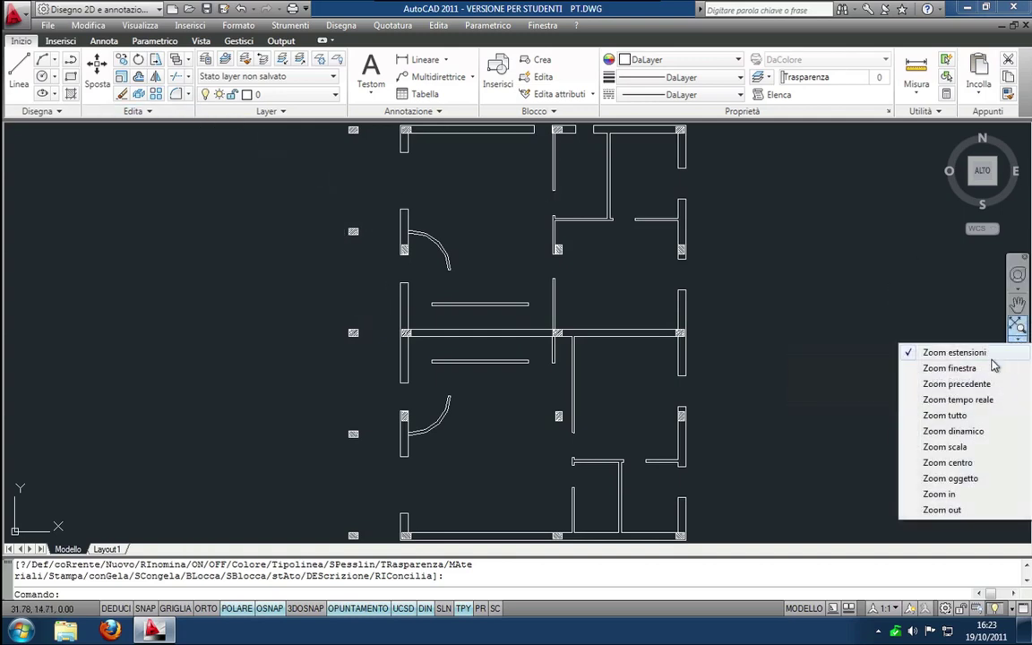
click(950, 368)
click(651, 243)
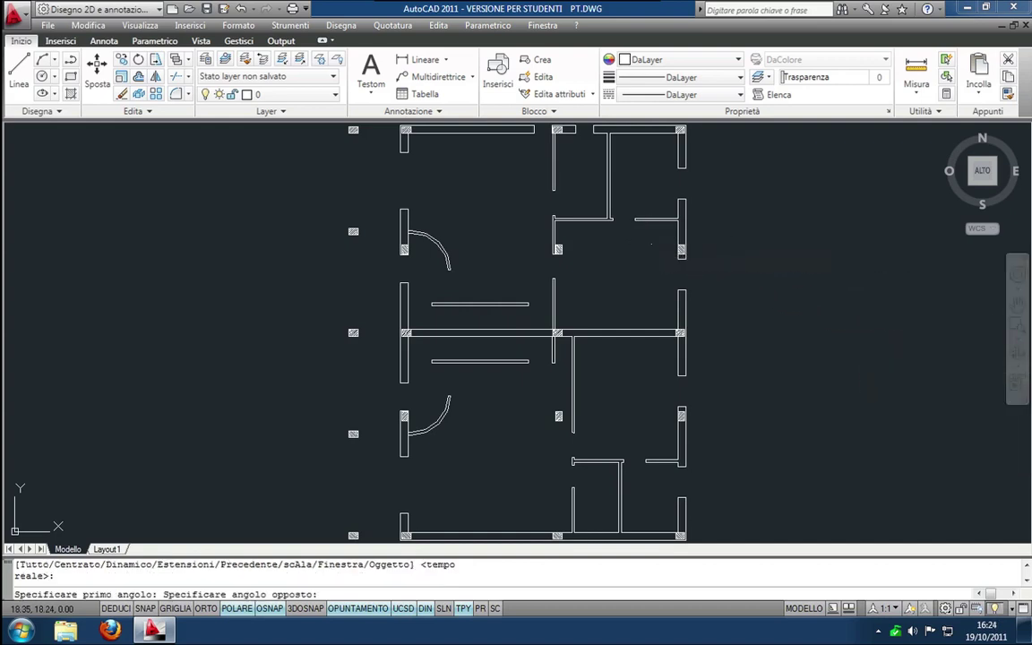
click(693, 280)
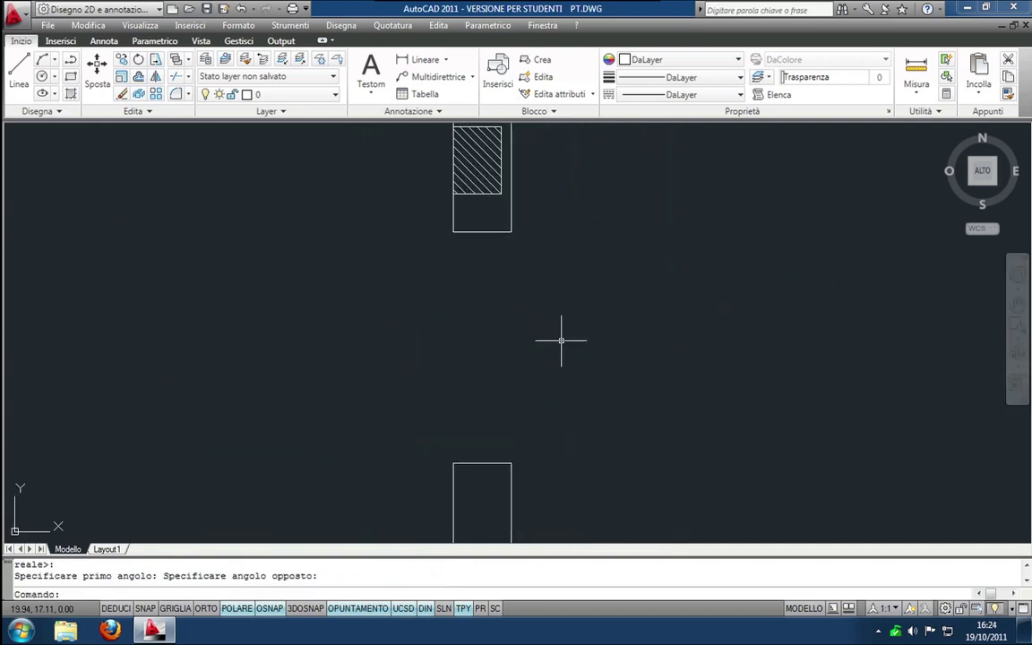
- On the infissi layer, draw vertical lines along both wall ends of the opening
click(303, 100)
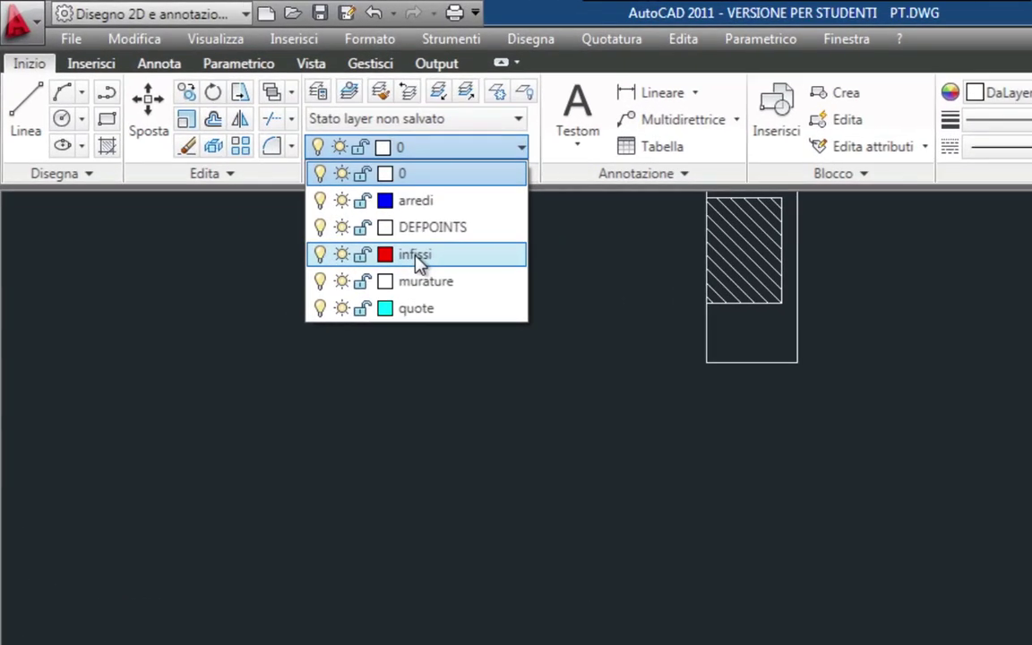
click(269, 169)
click(26, 106)
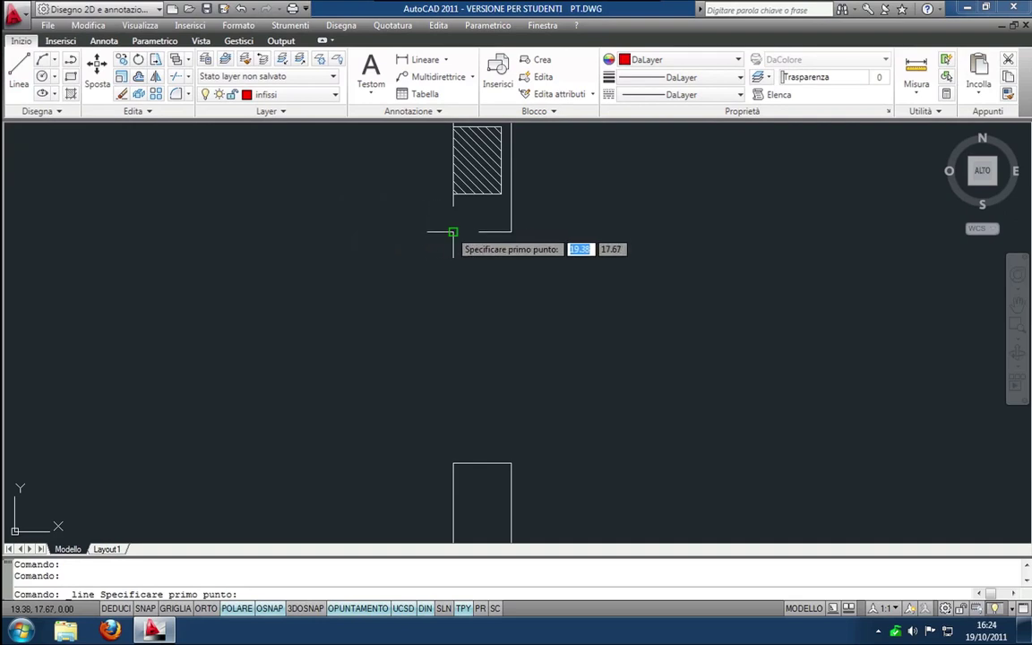
click(453, 232)
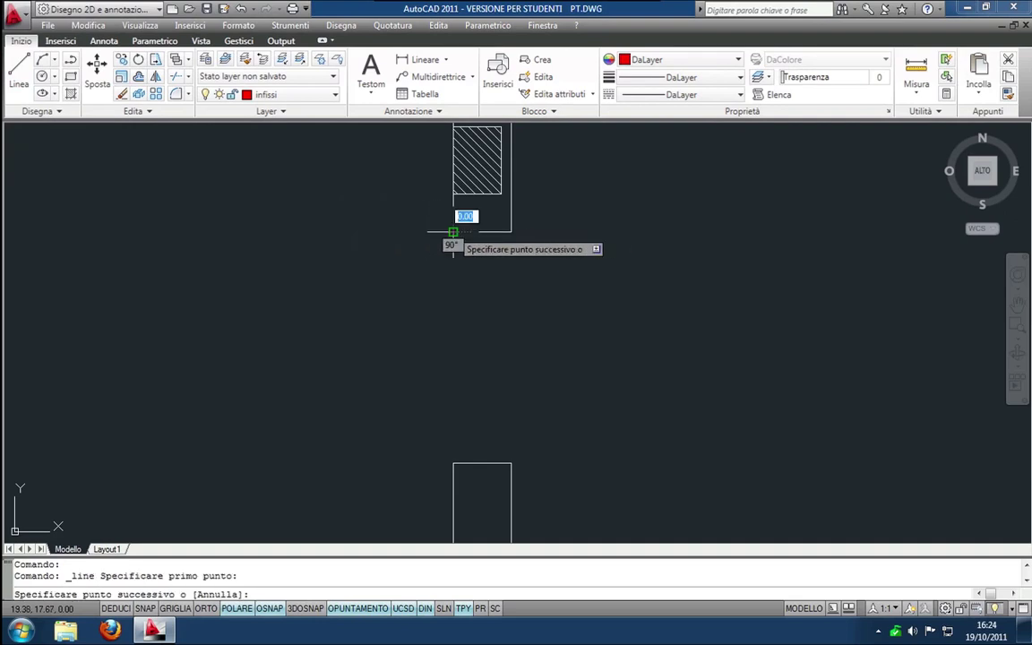
click(453, 464)
right_click(454, 468)
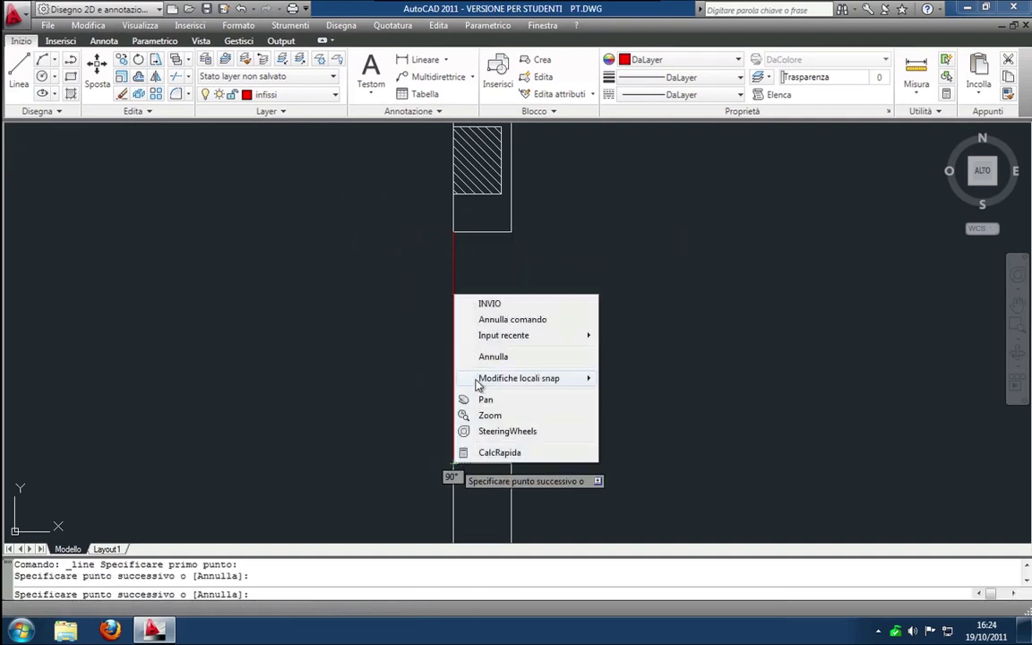
click(484, 302)
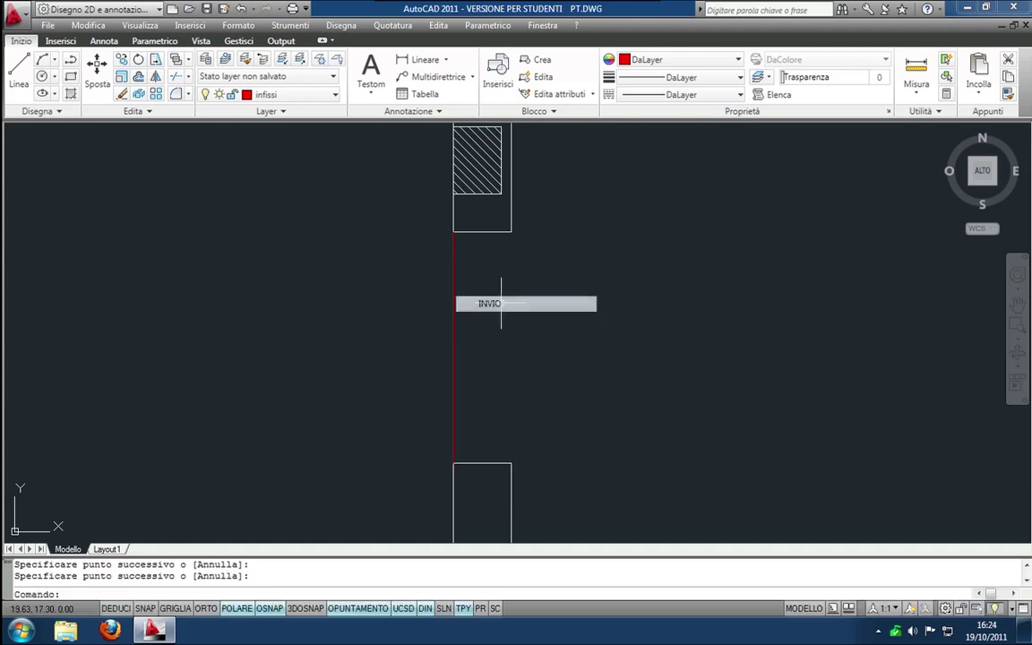
click(19, 74)
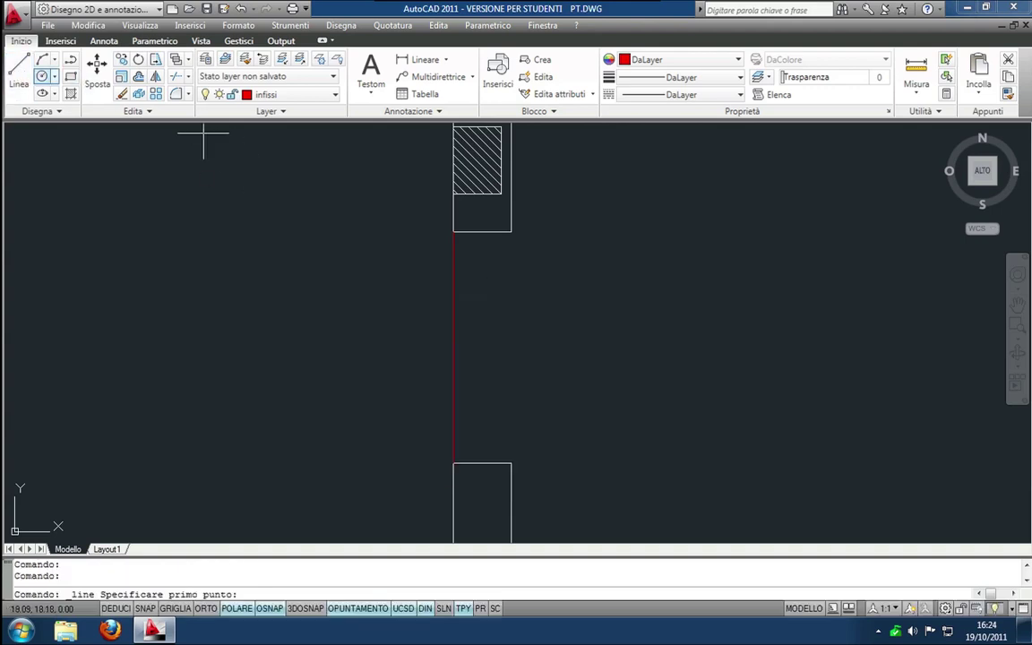
click(511, 232)
click(511, 463)
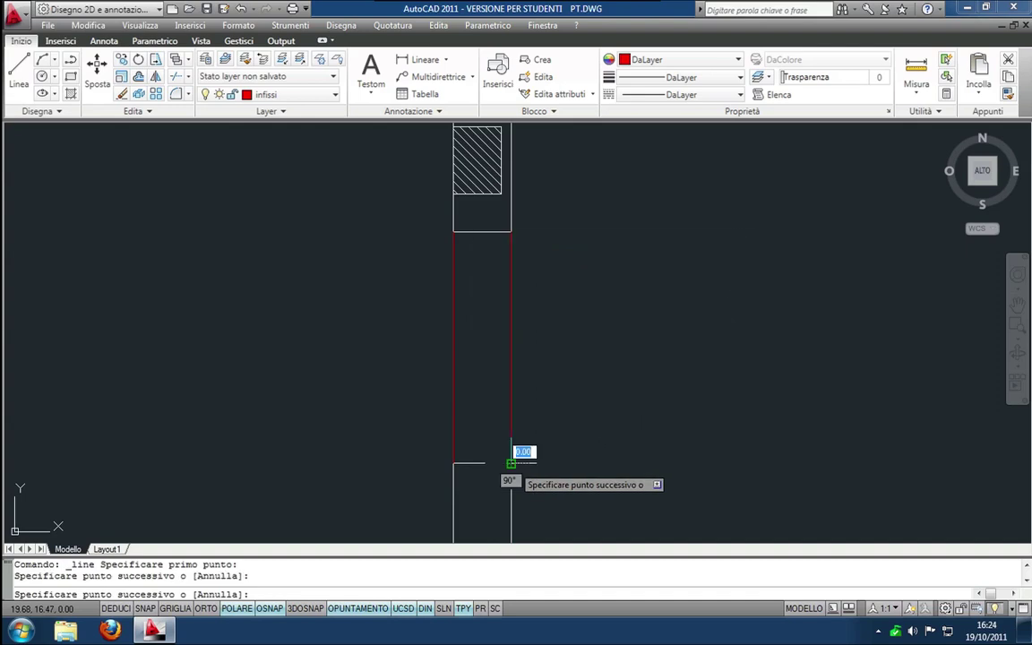
right_click(512, 466)
click(548, 307)
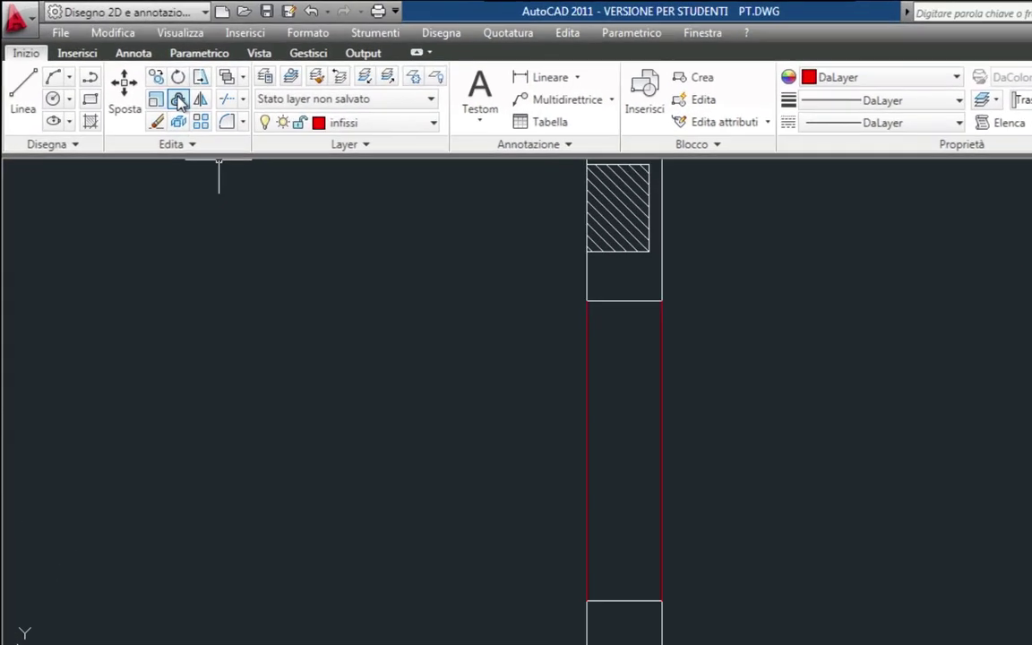
- Offset both red lines 0.12 inward into the opening
click(179, 99)
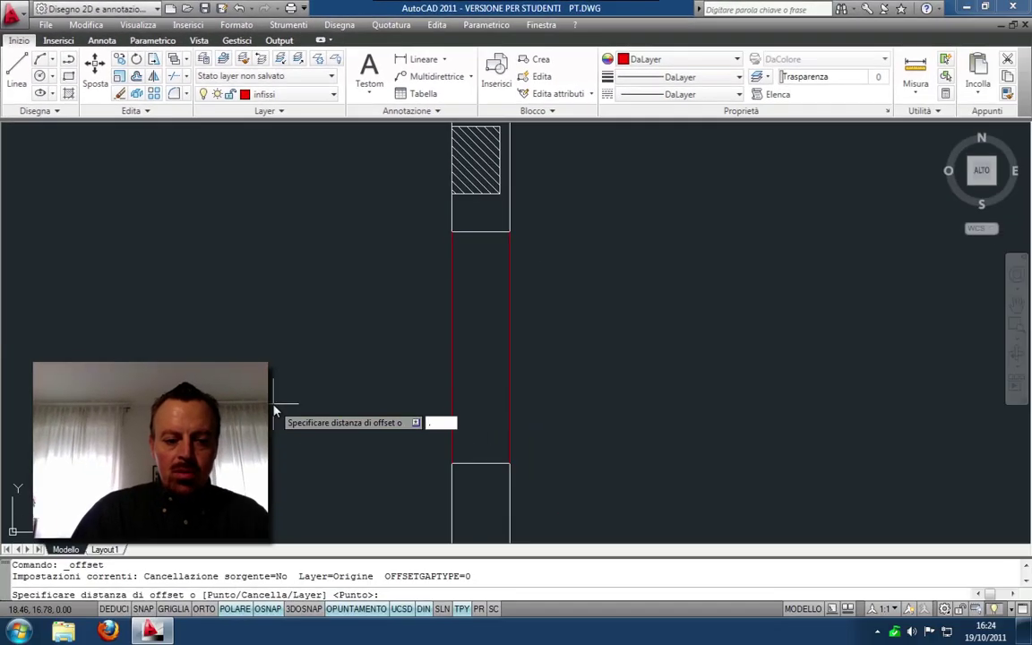
text(12)
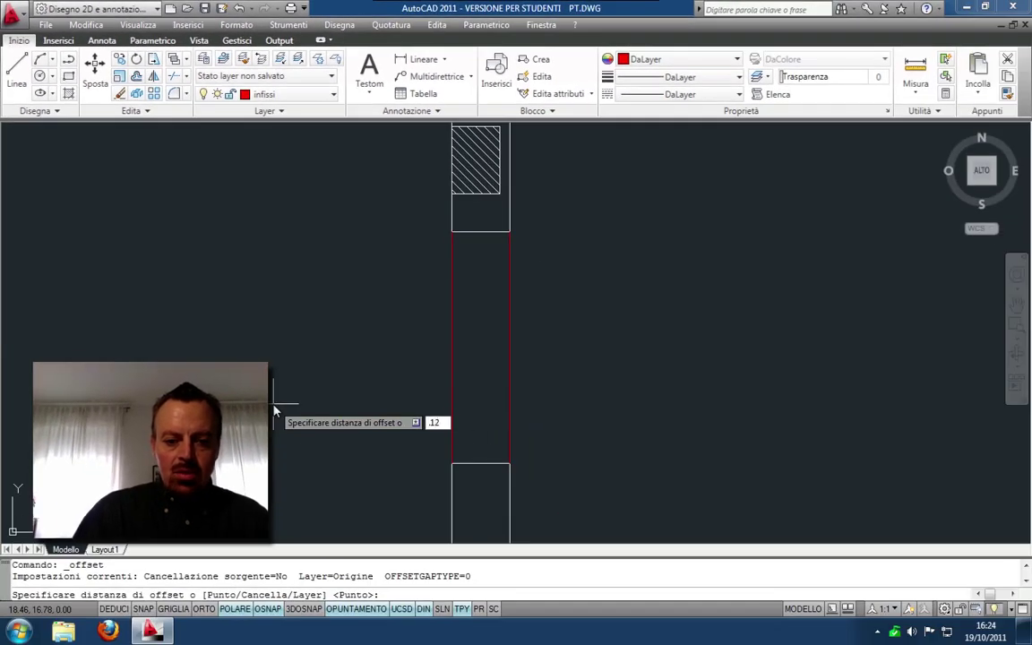
key(Return)
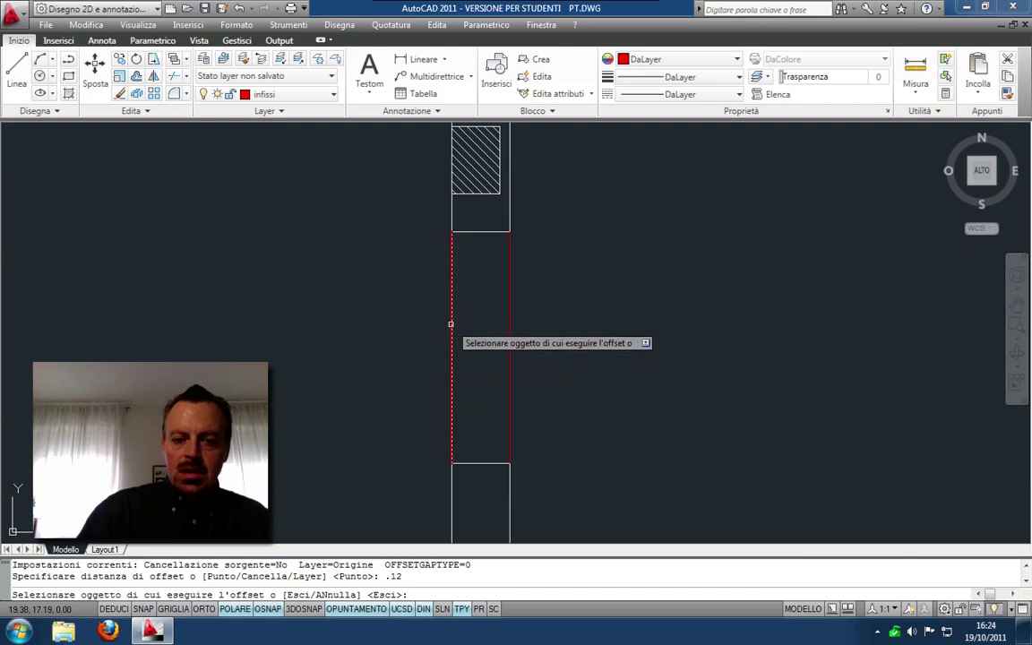
click(451, 322)
click(464, 323)
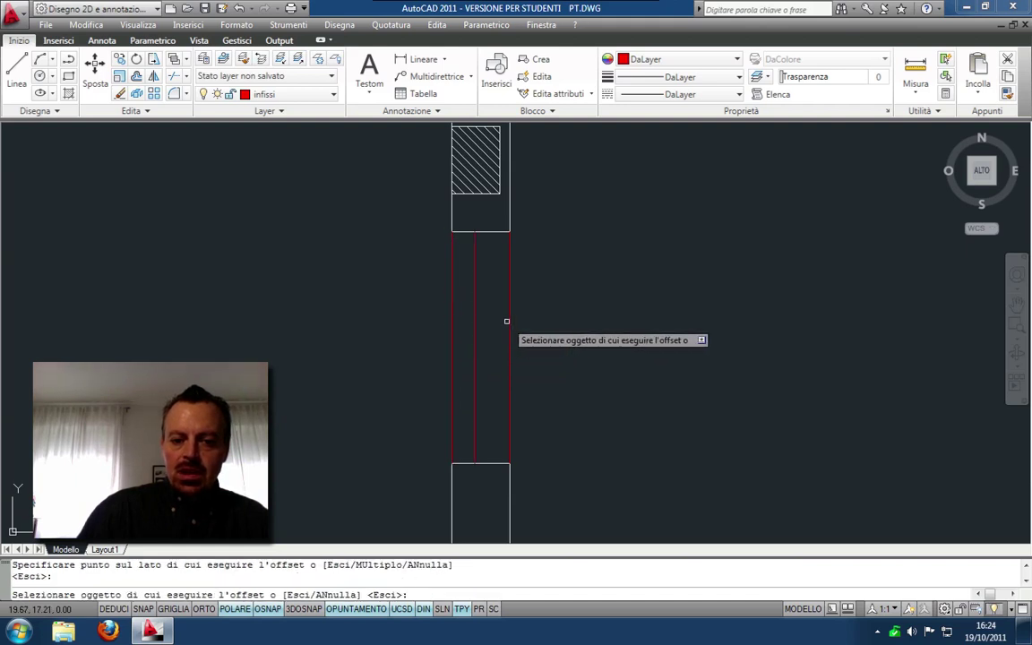
click(509, 321)
click(334, 344)
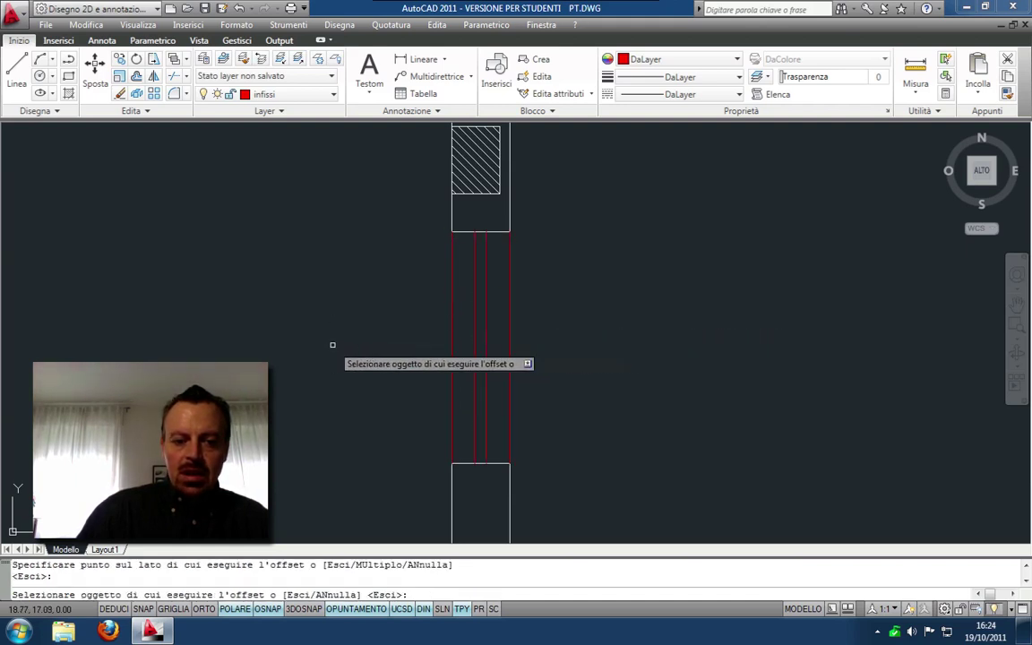
right_click(332, 344)
click(345, 355)
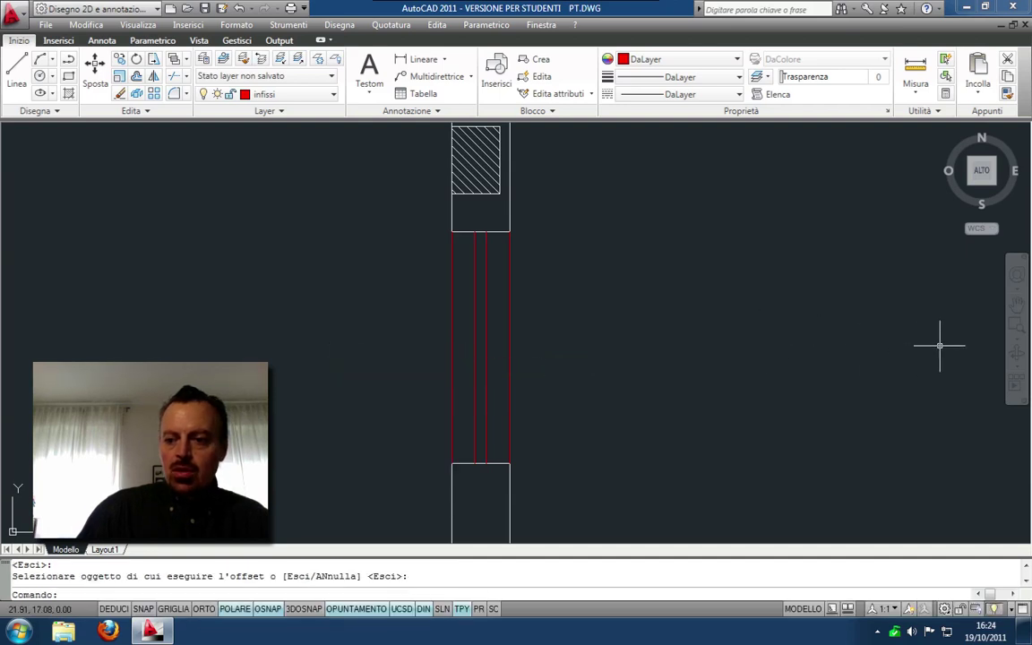
- Return to the whole plan, then window-zoom onto an interior wall opening
click(1012, 338)
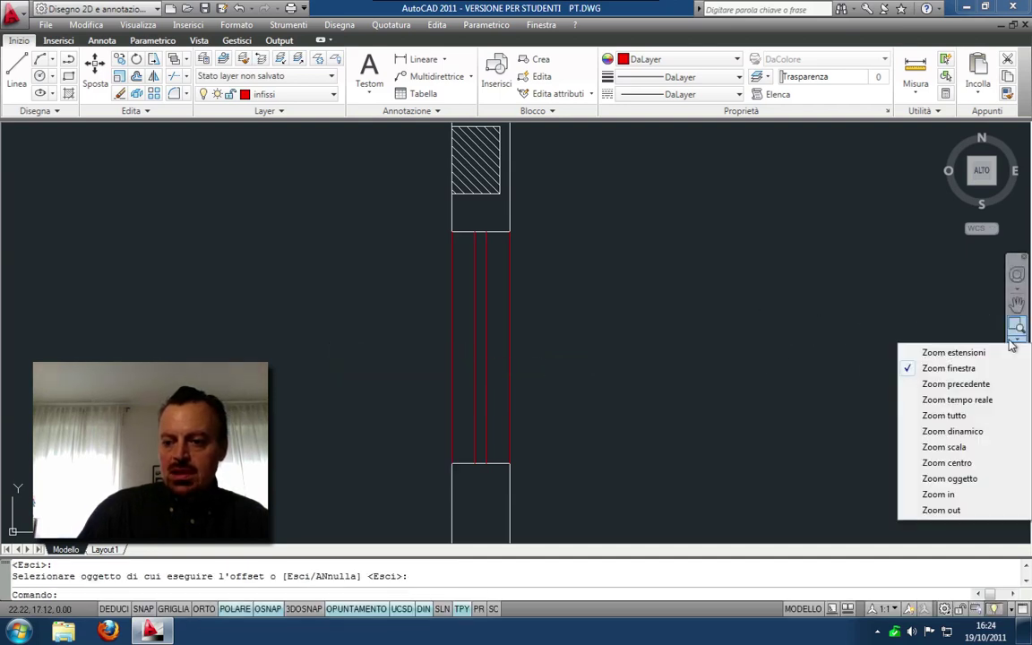
click(955, 383)
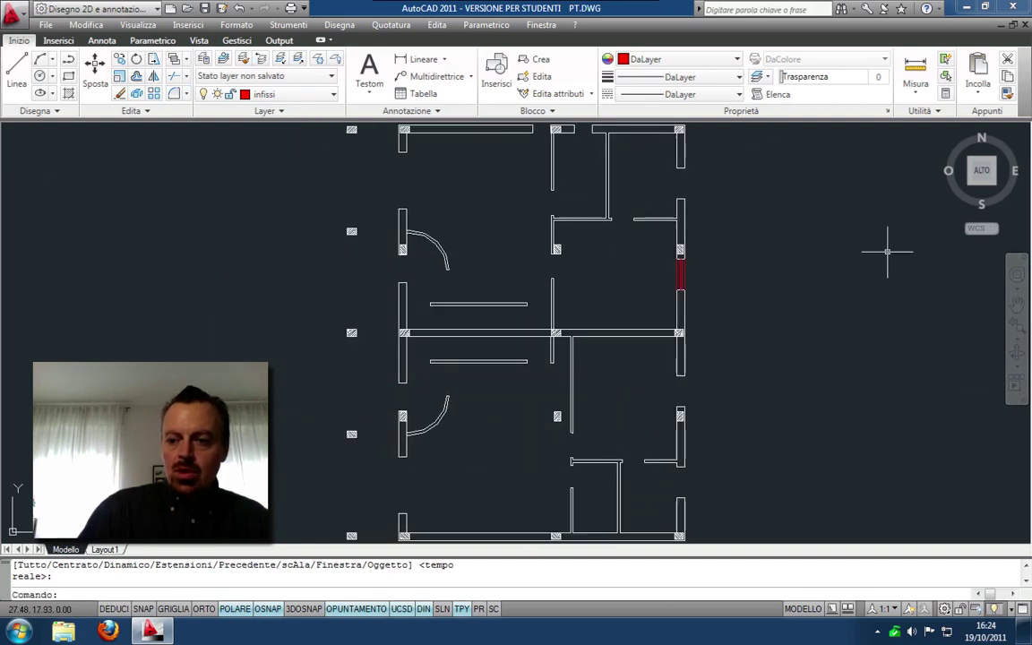
click(1021, 346)
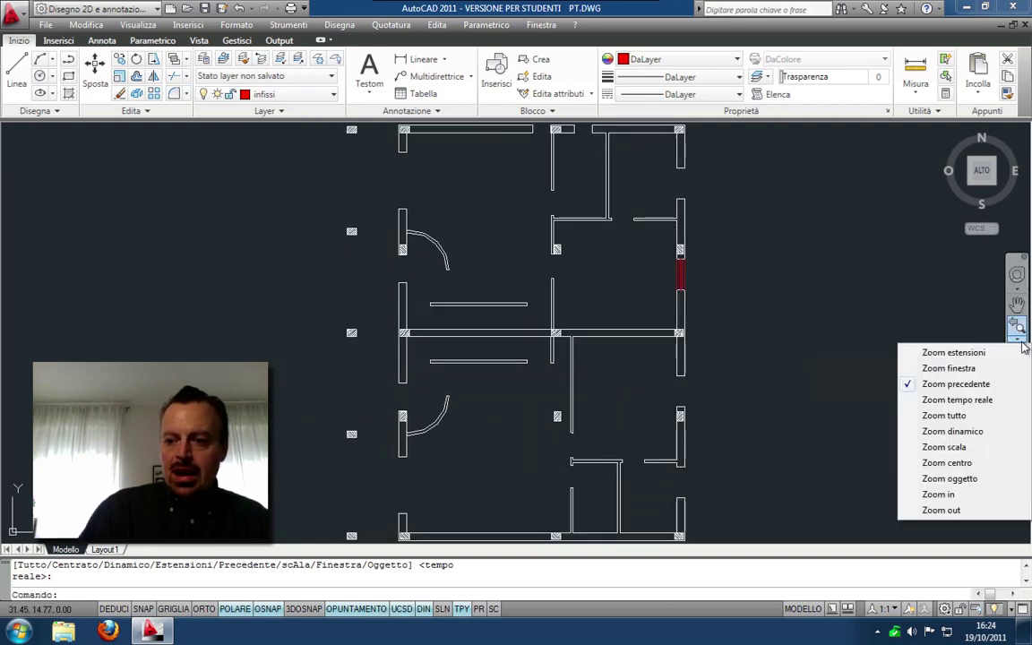
click(985, 371)
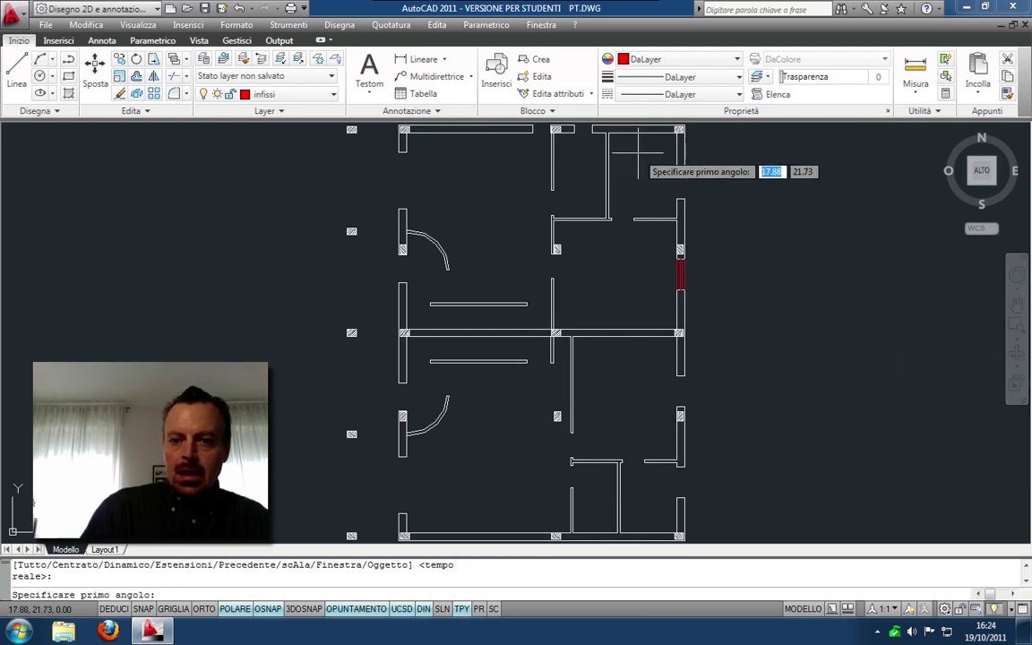
click(638, 153)
click(643, 162)
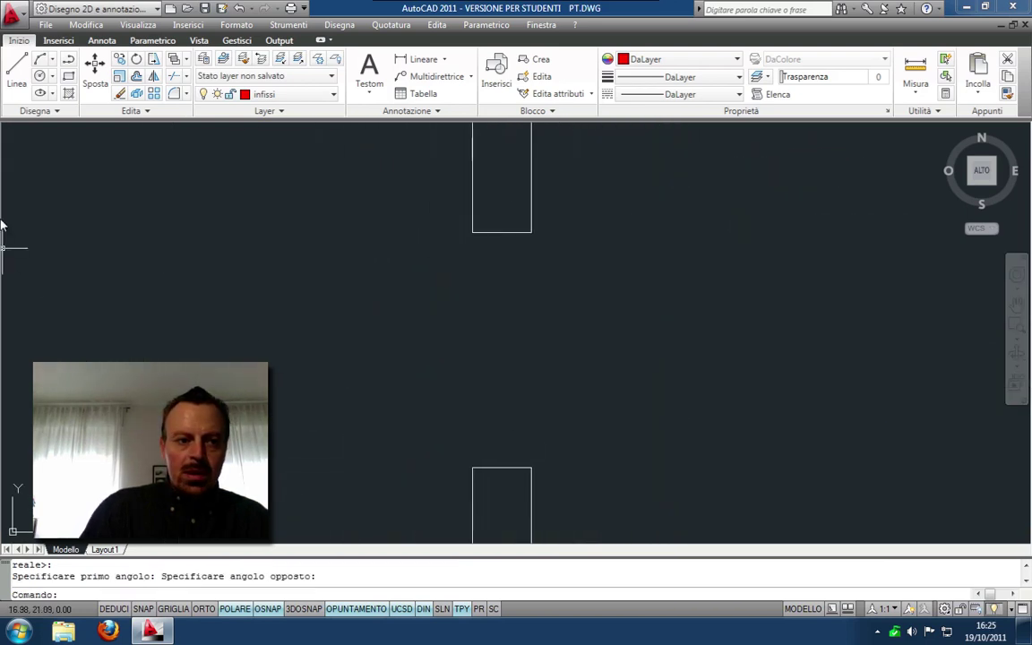
- Draw red vertical lines along the opening's left and right edges
click(18, 67)
click(472, 232)
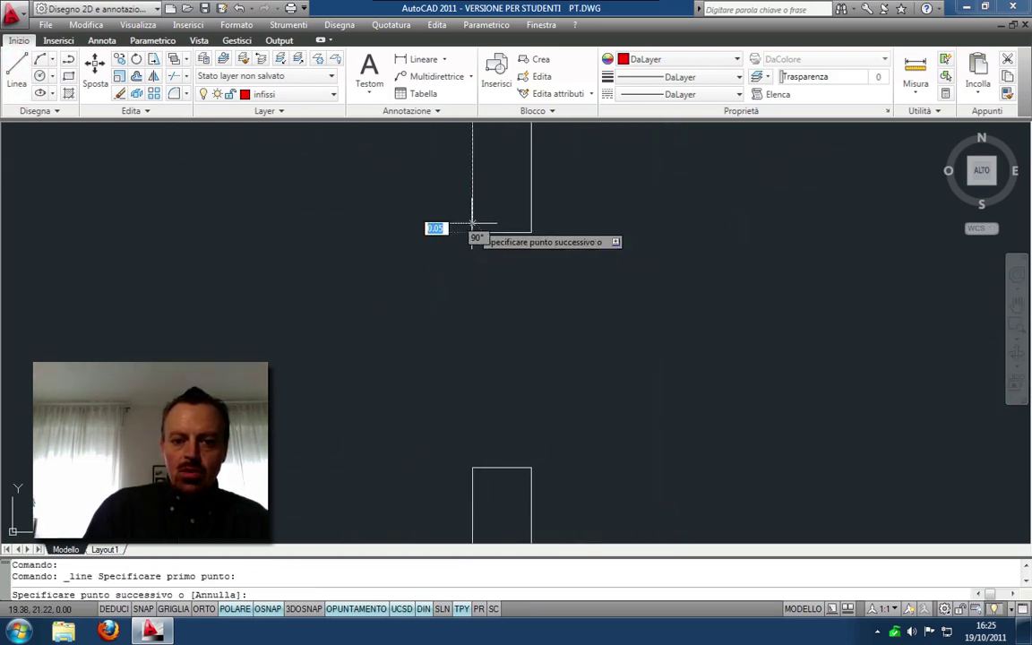
click(472, 466)
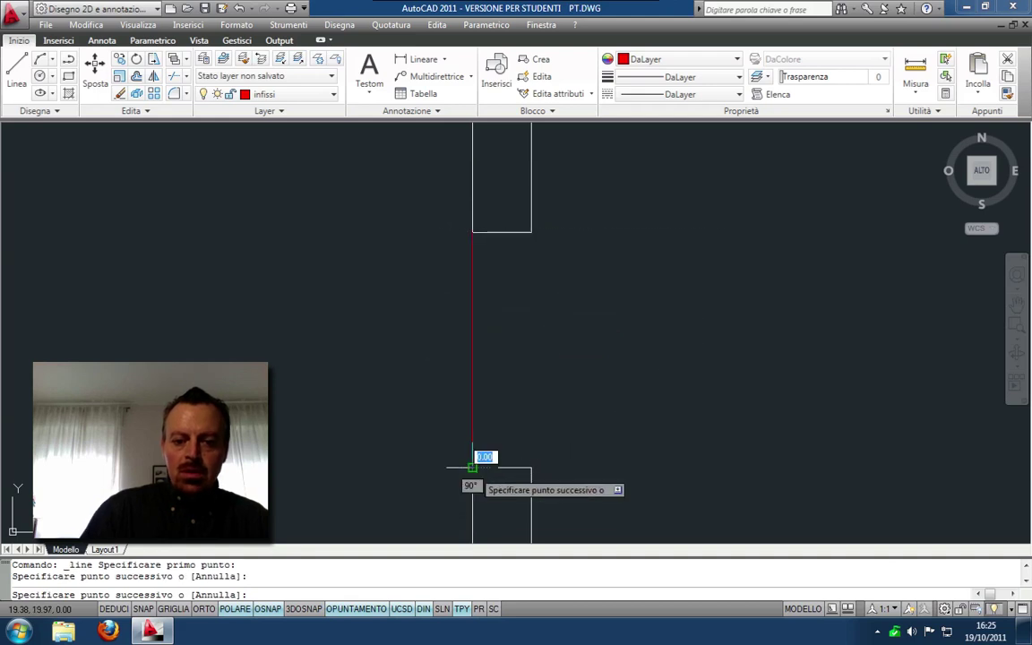
right_click(472, 467)
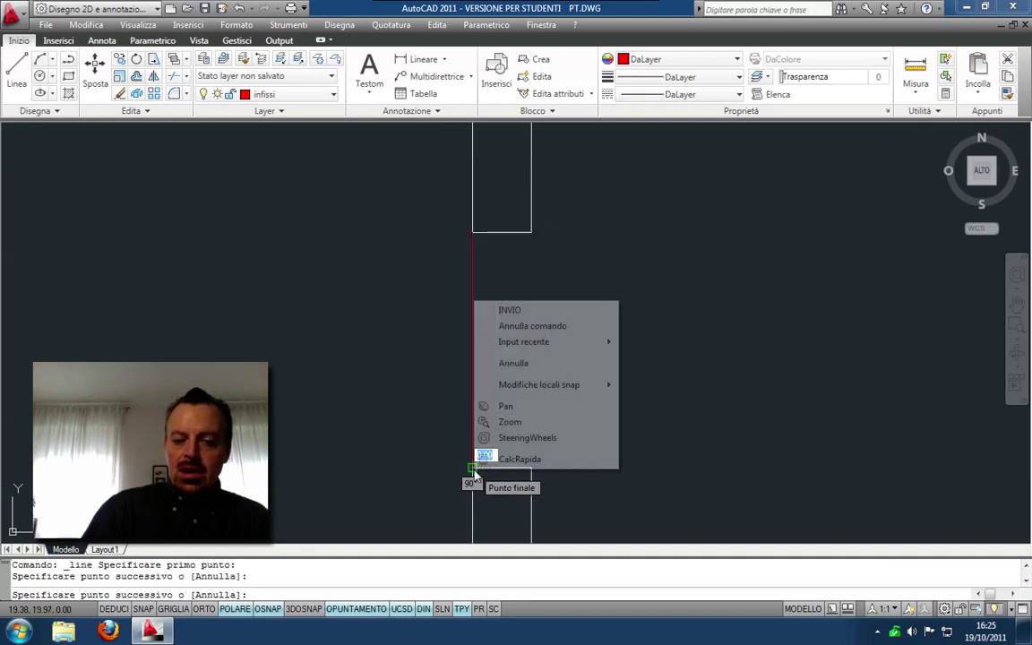
click(529, 311)
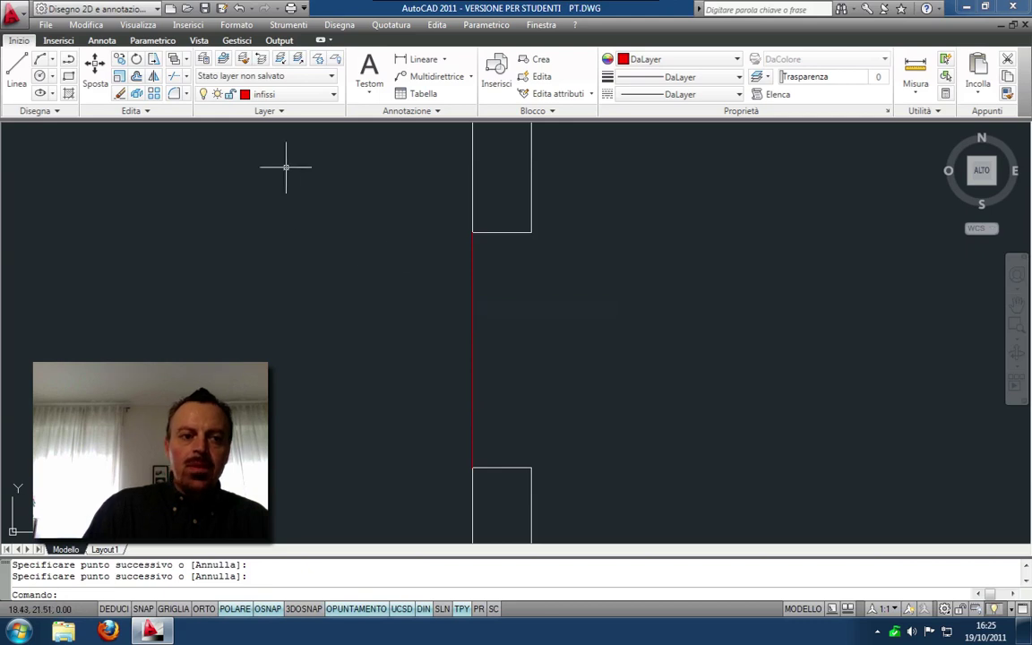
click(11, 70)
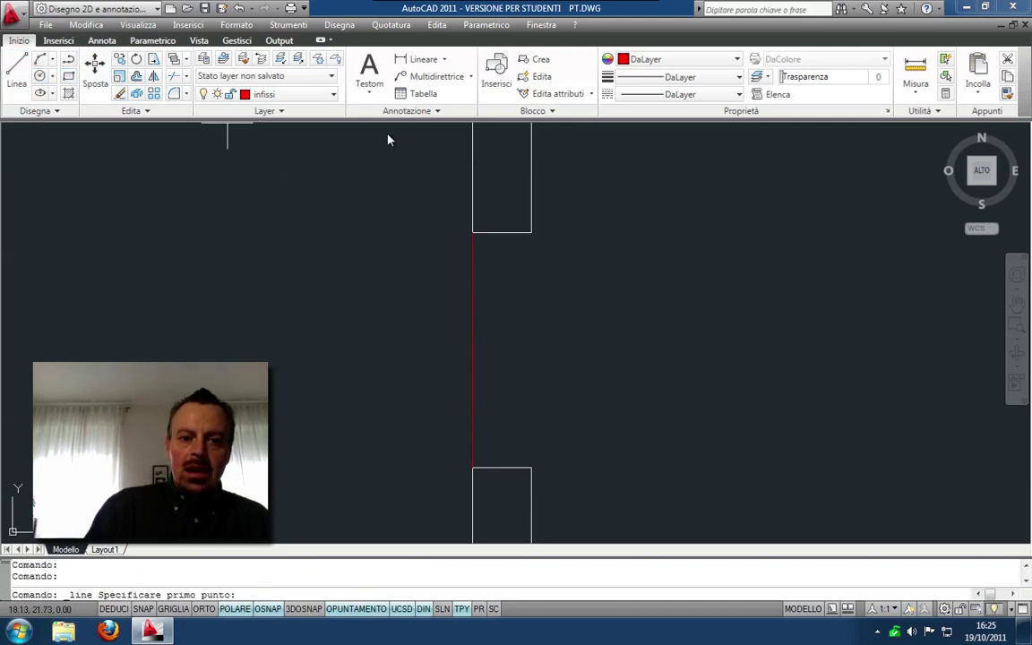
click(531, 232)
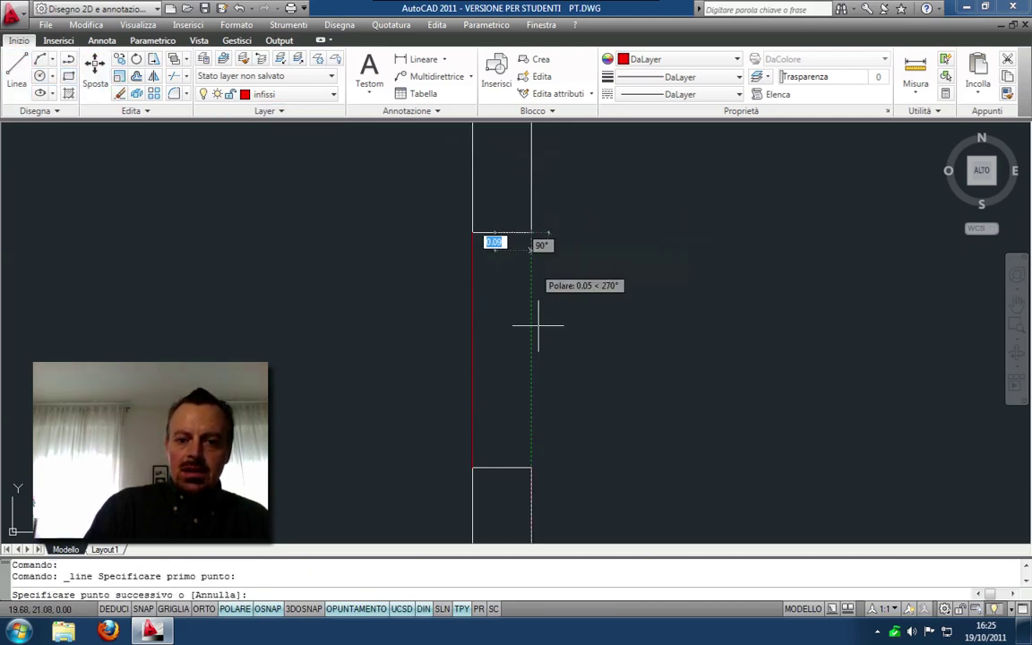
click(533, 465)
right_click(533, 465)
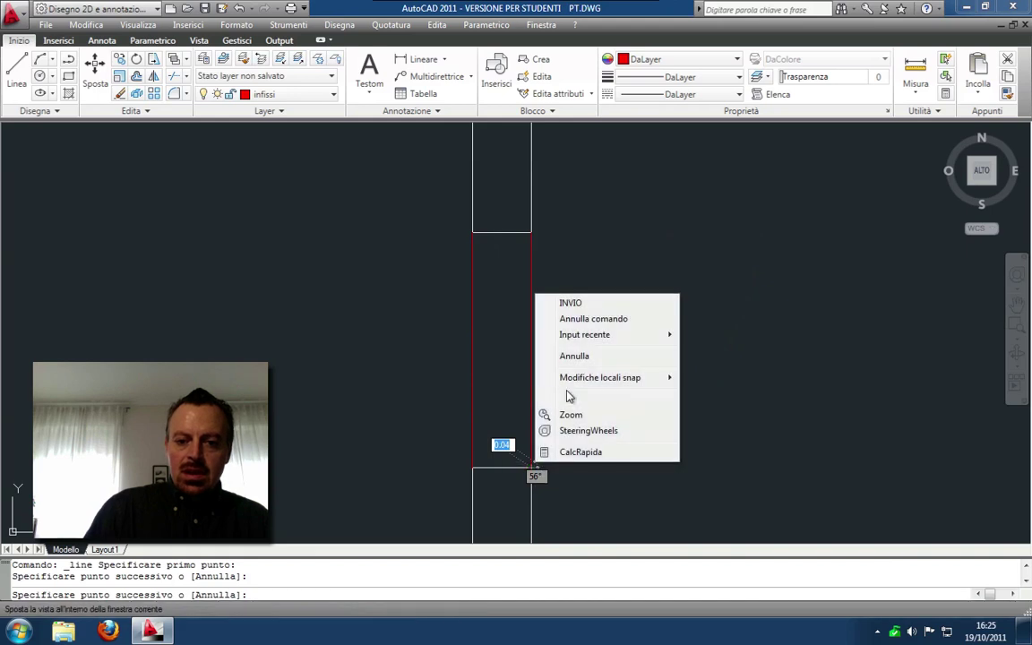
click(572, 300)
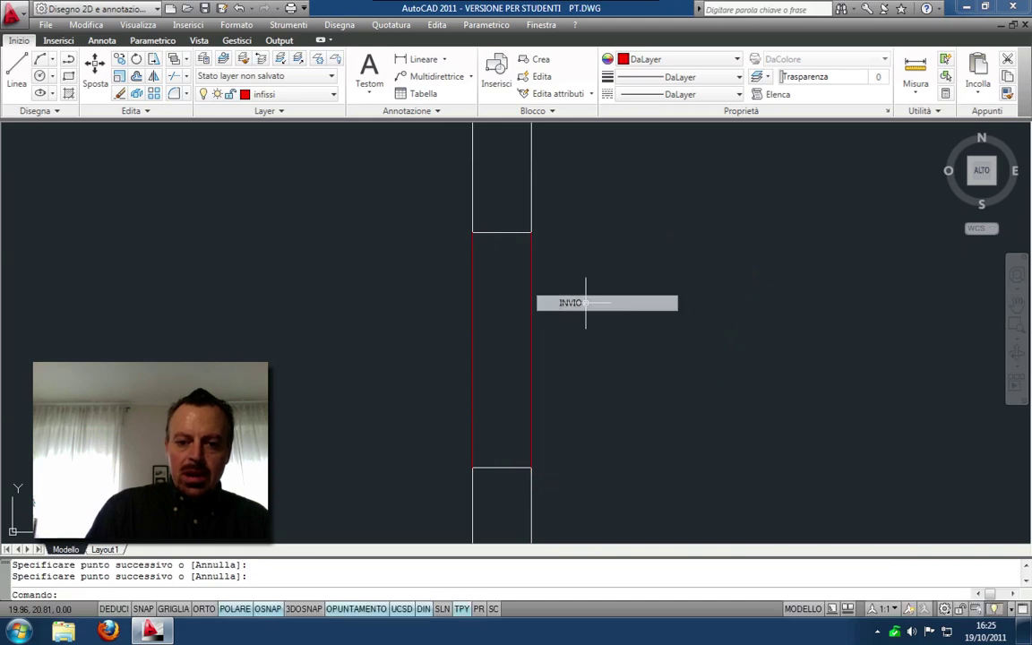
- Offset both edge lines 0.12 inward into the opening
click(136, 78)
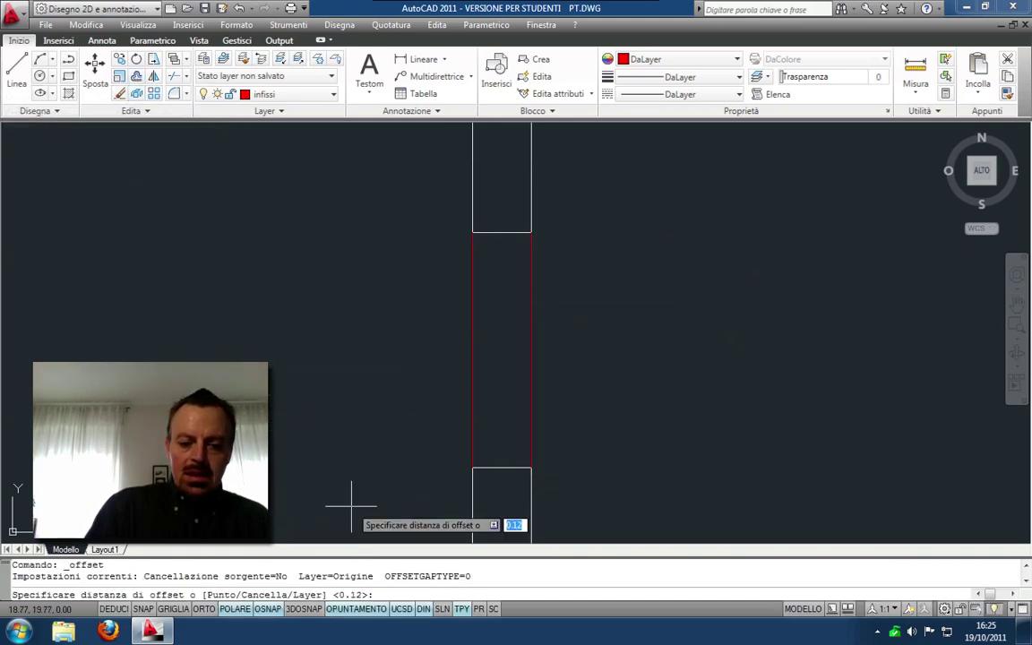
key(Return)
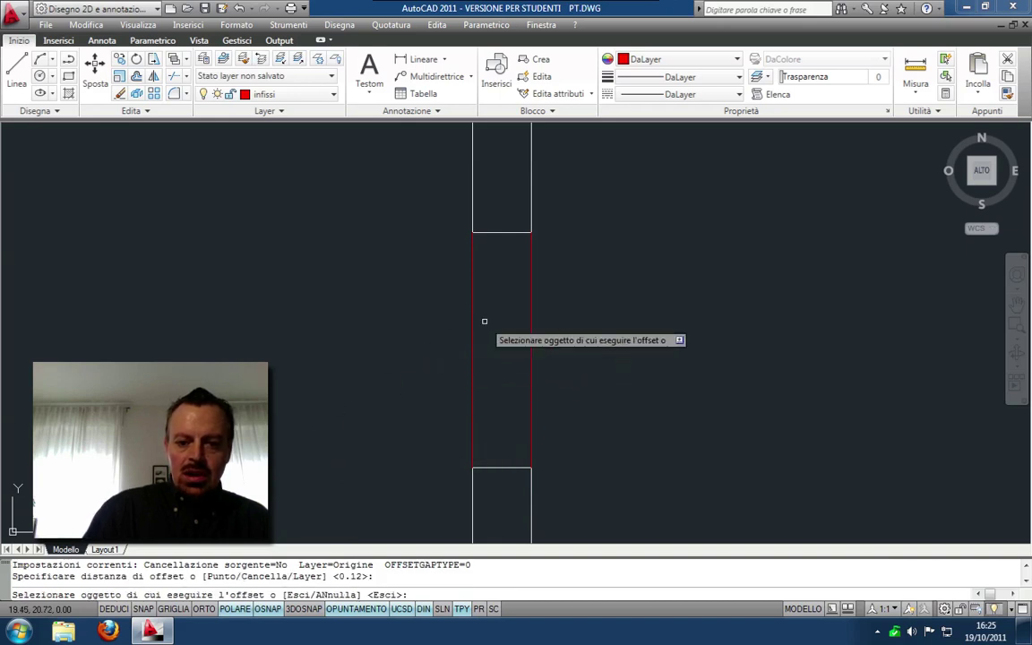
click(474, 320)
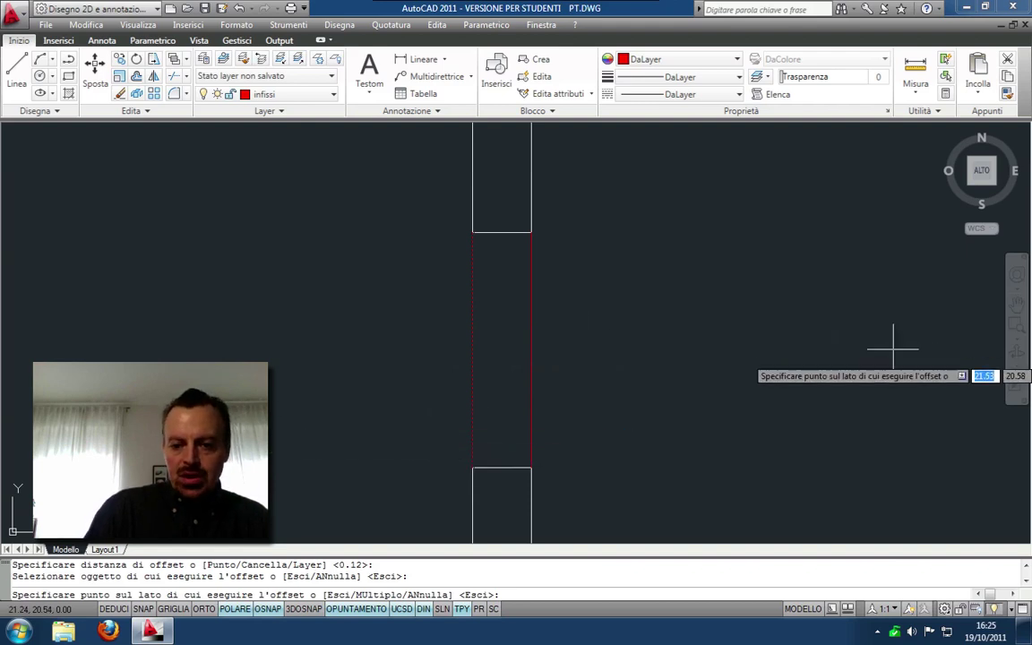
click(802, 339)
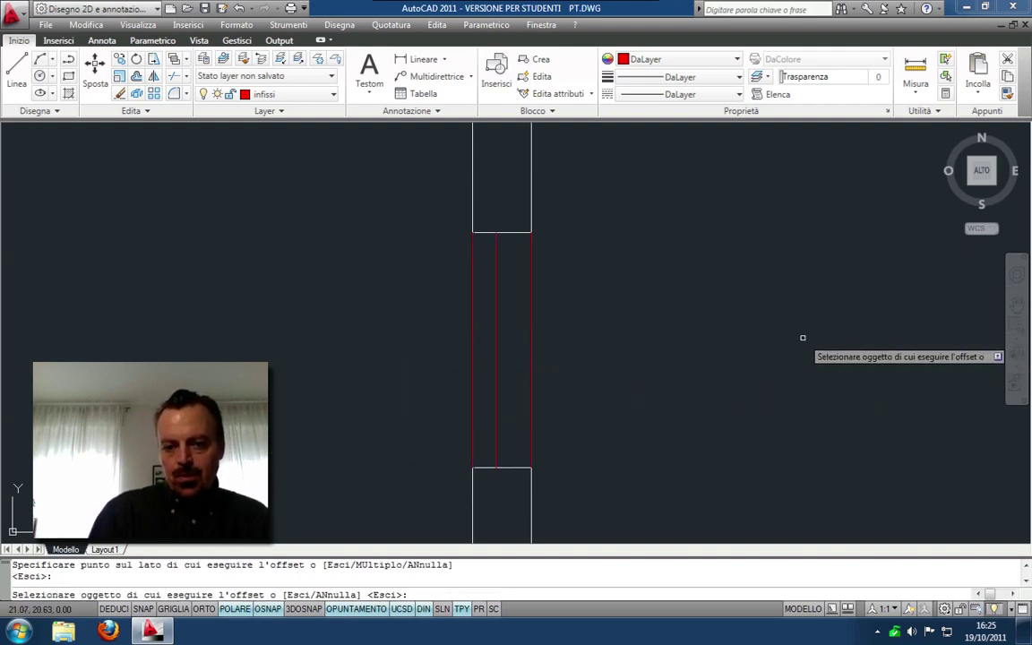
click(531, 327)
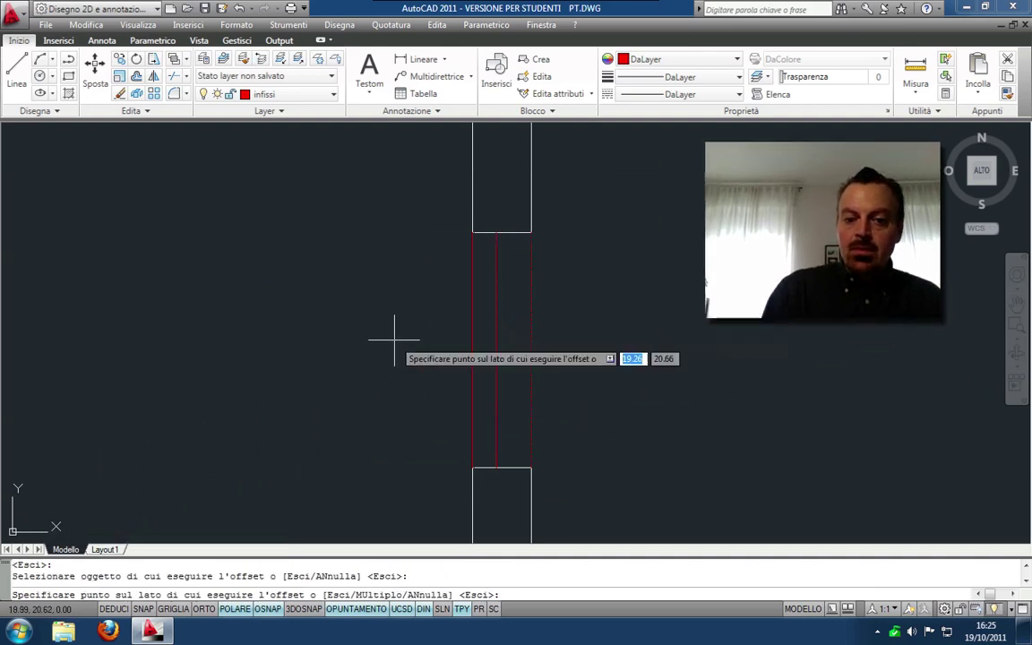
click(235, 361)
right_click(238, 366)
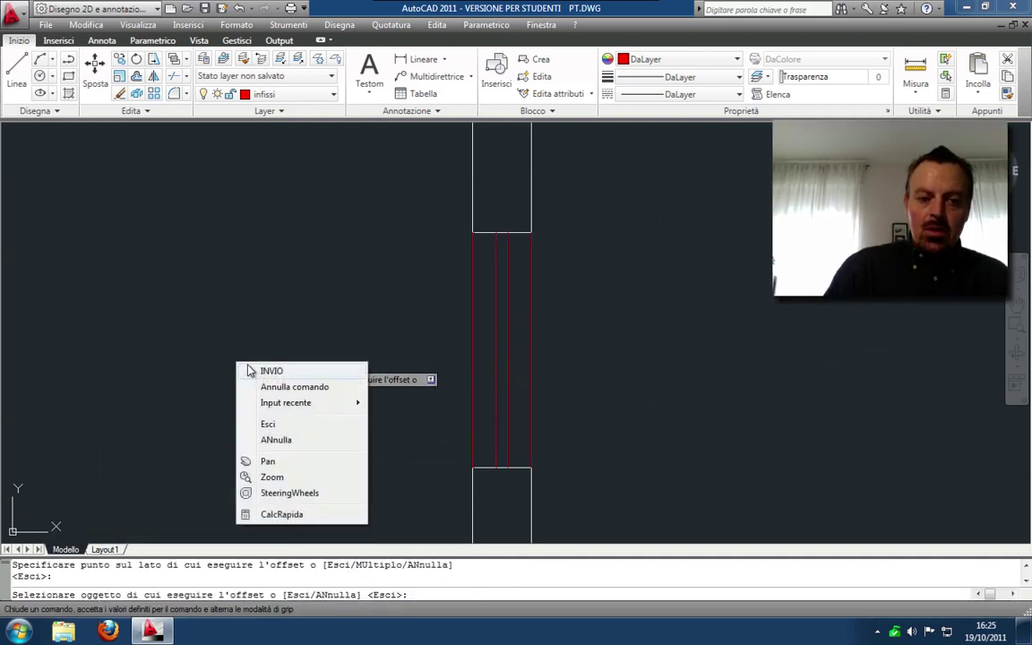
click(243, 370)
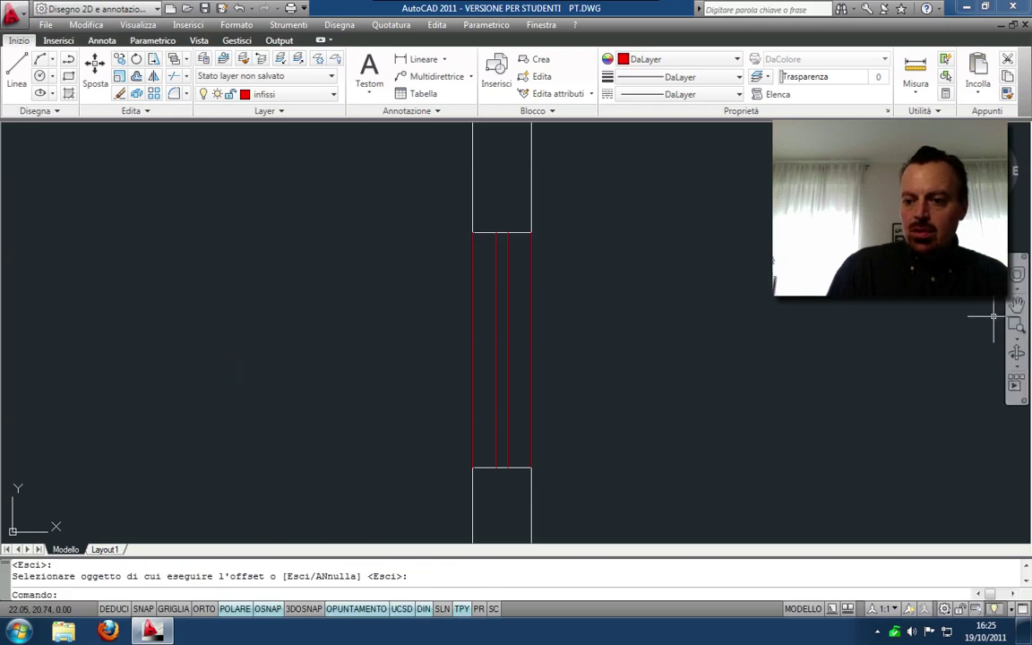
- Zoom in on the interior wall junction and pan to centre its opening
click(1017, 337)
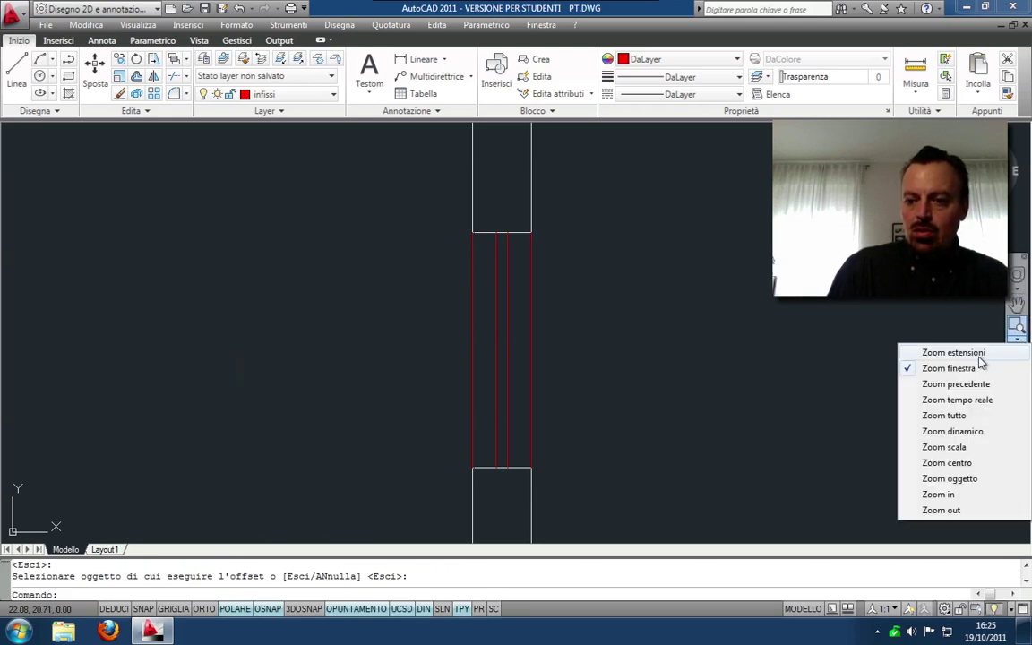
click(972, 387)
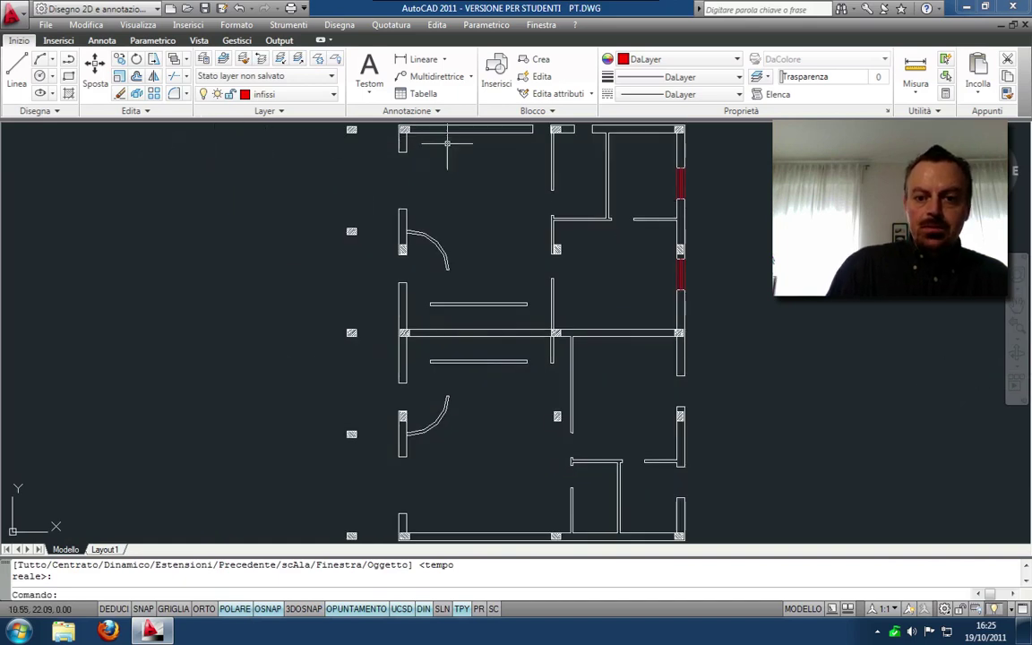
click(1017, 344)
click(948, 368)
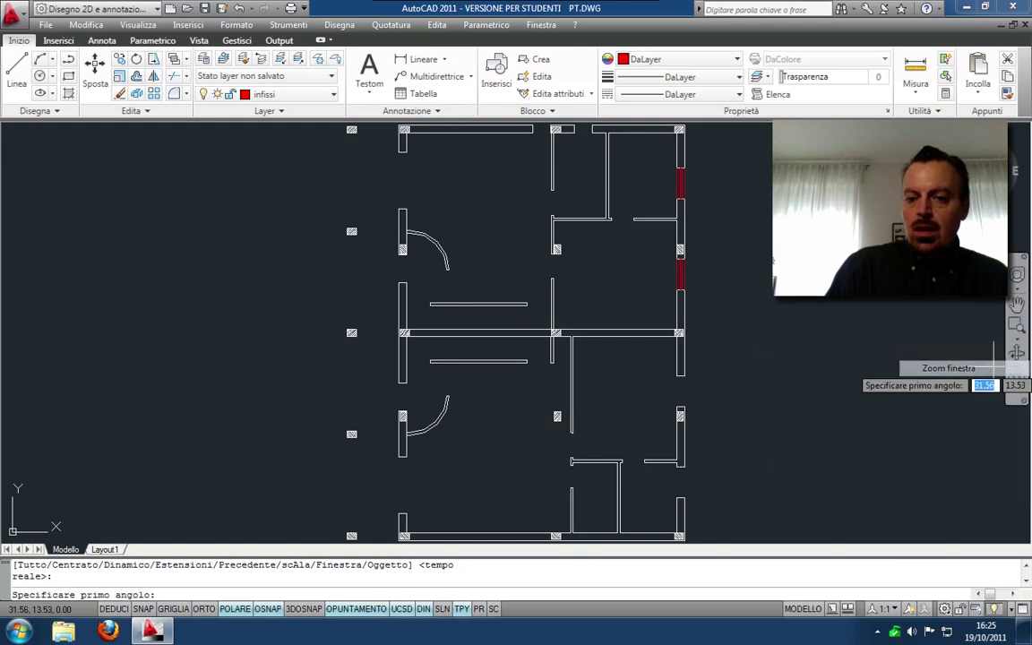
click(634, 233)
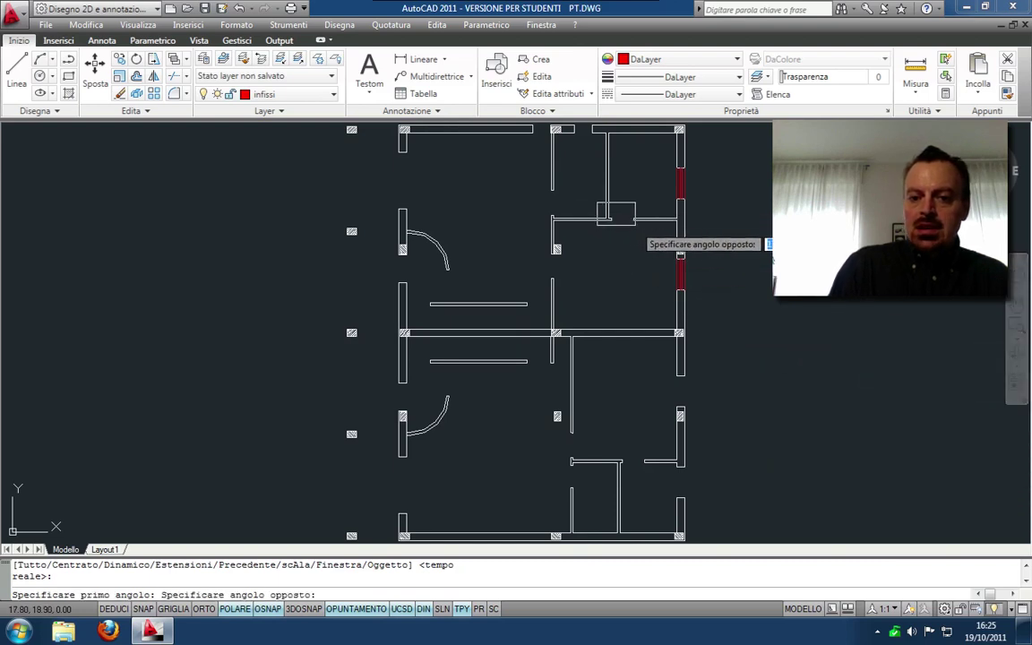
click(602, 204)
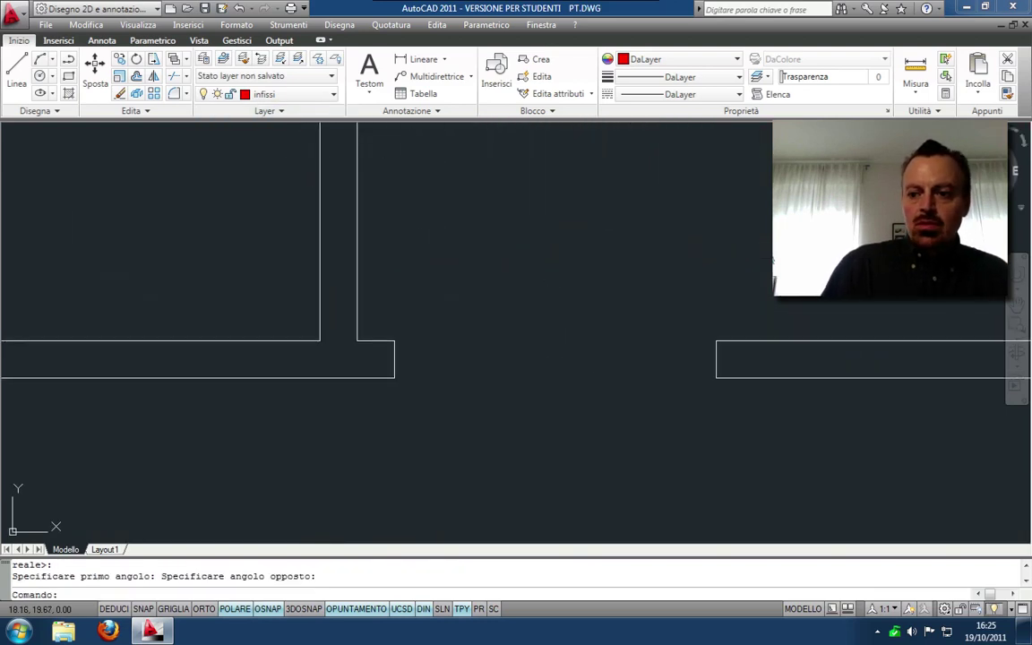
click(1017, 307)
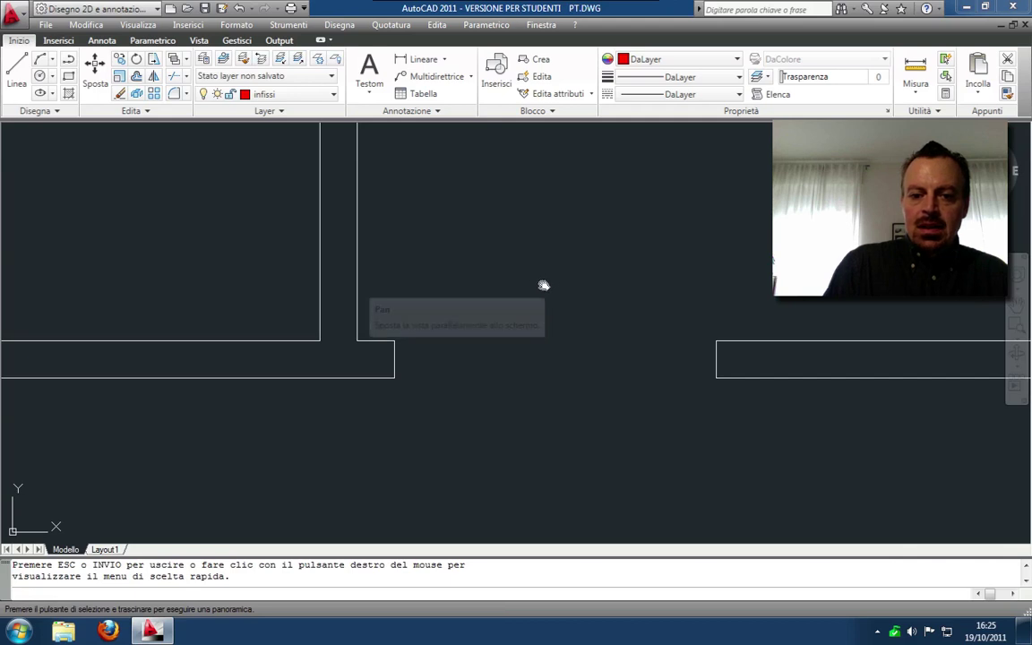
drag(544, 286, 468, 362)
right_click(466, 361)
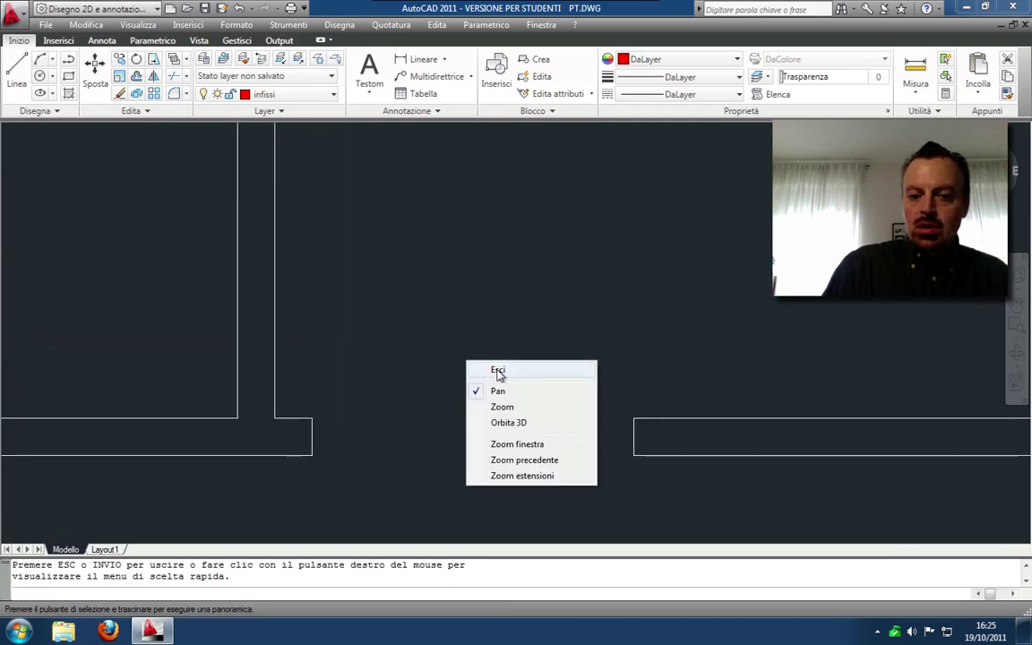
click(499, 371)
text(di)
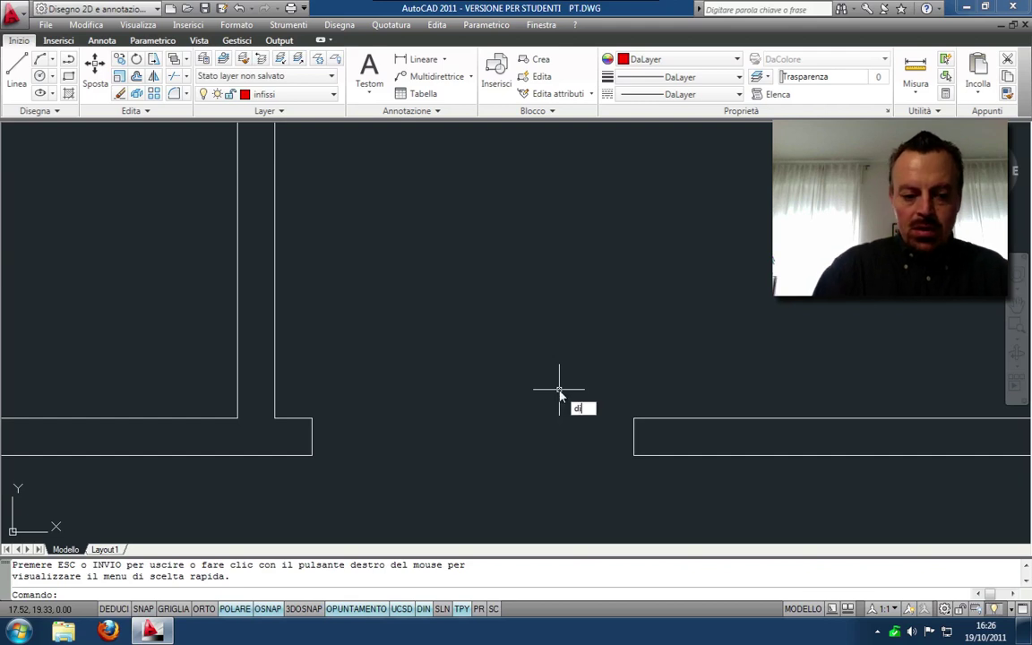
- Measure the opening's width between its corners, reading 0.86
key(Return)
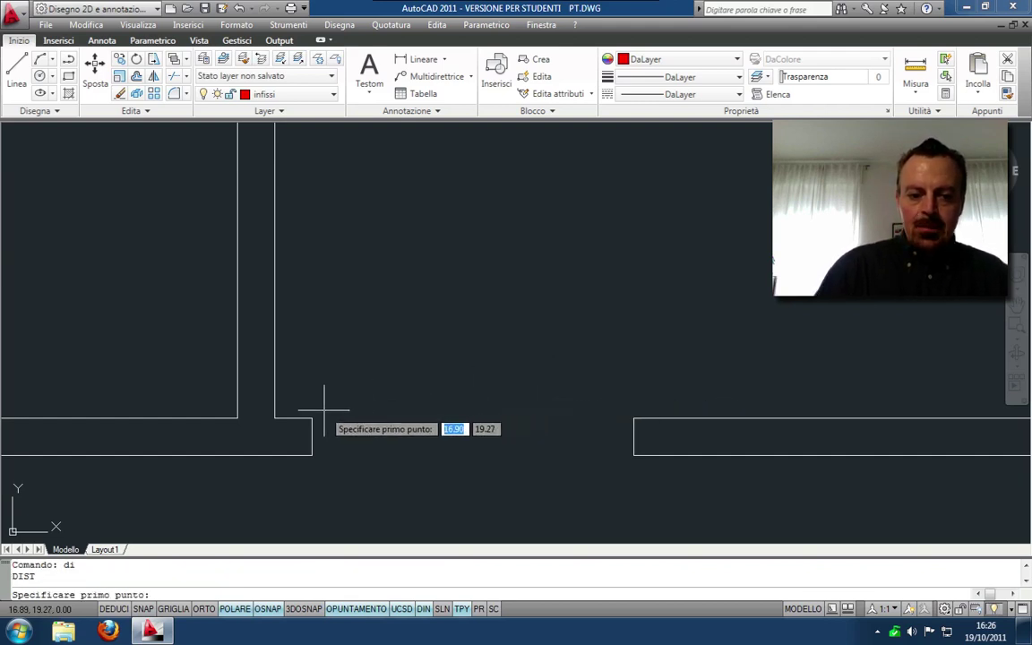
click(311, 419)
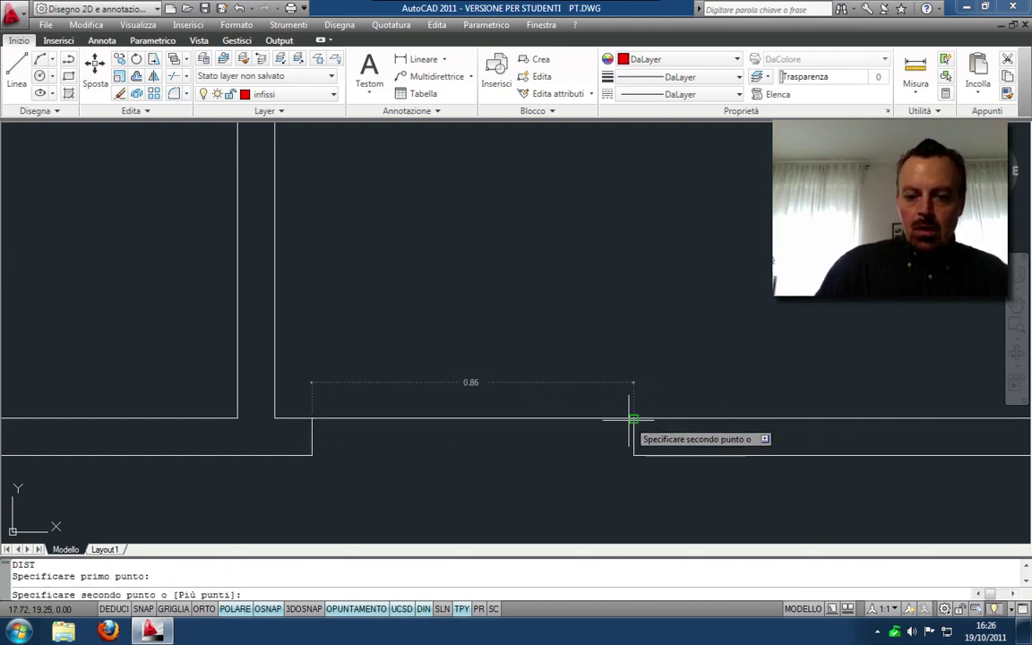
click(678, 459)
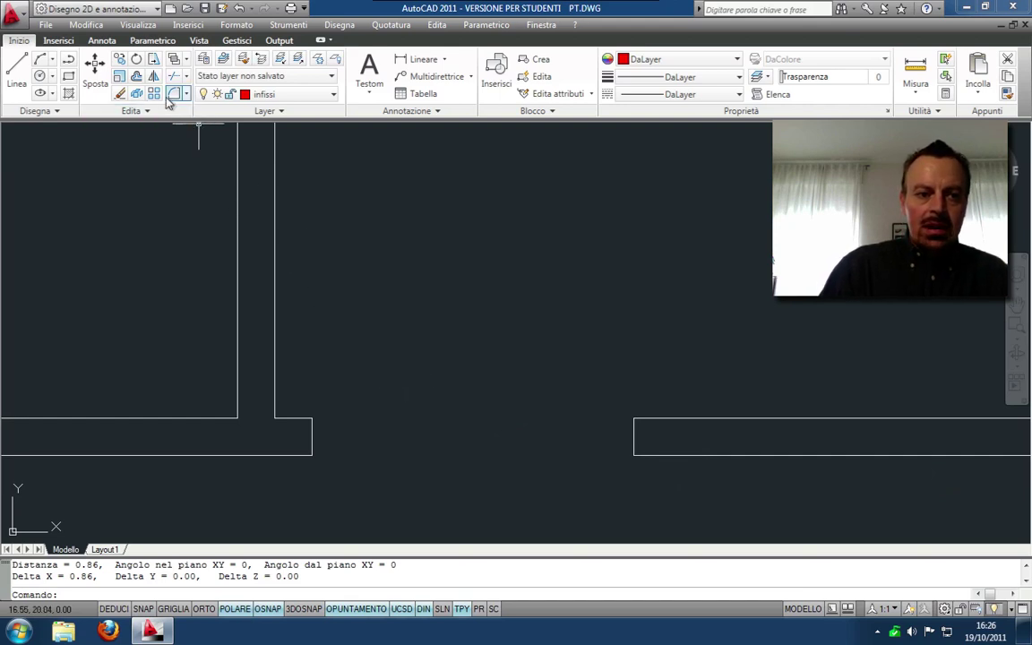
- Offset the right wall end line by 0.9 and erase the short stray vertical line
click(137, 77)
text(.9)
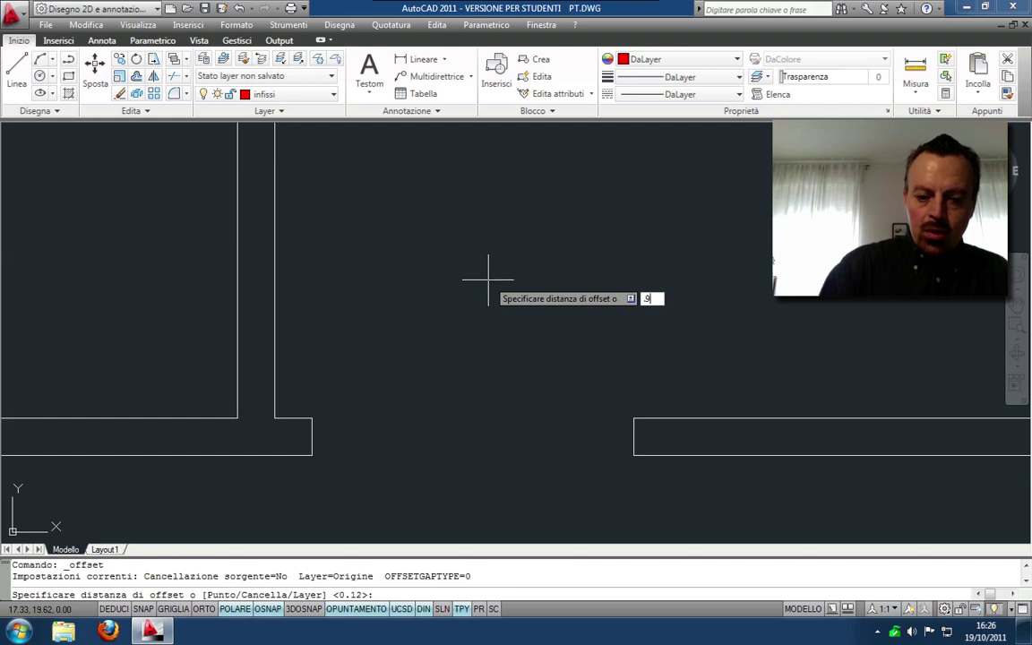
key(Return)
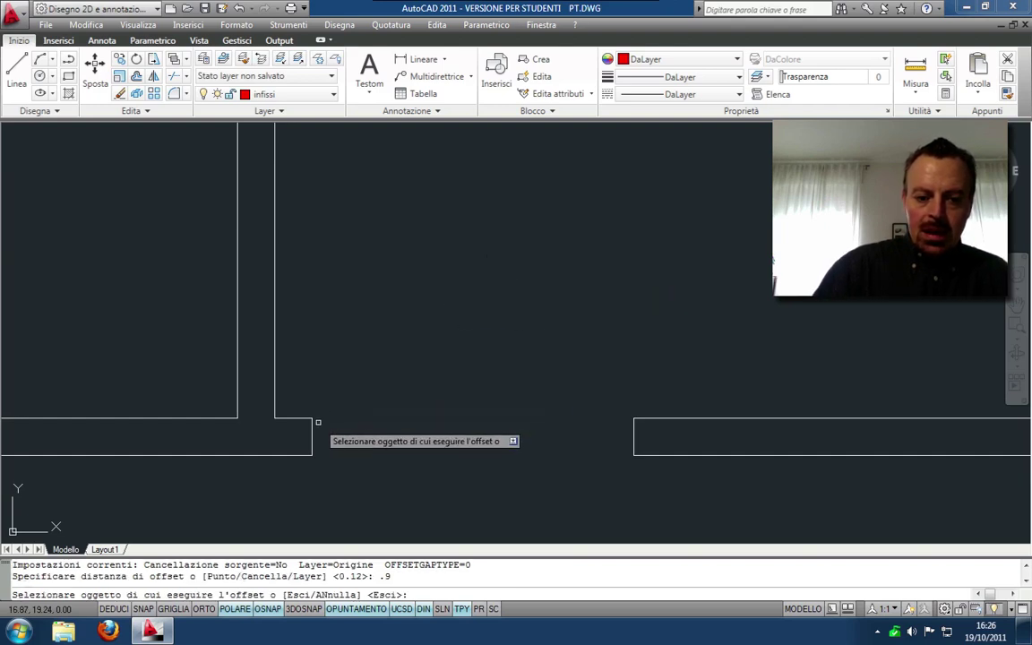
click(311, 428)
click(539, 425)
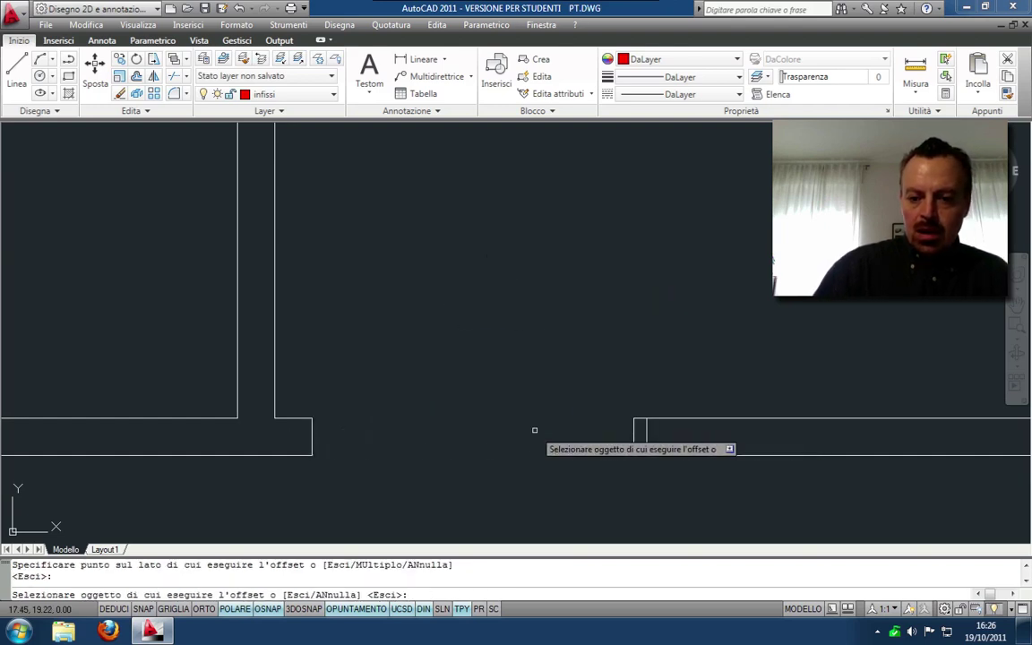
right_click(535, 437)
click(543, 439)
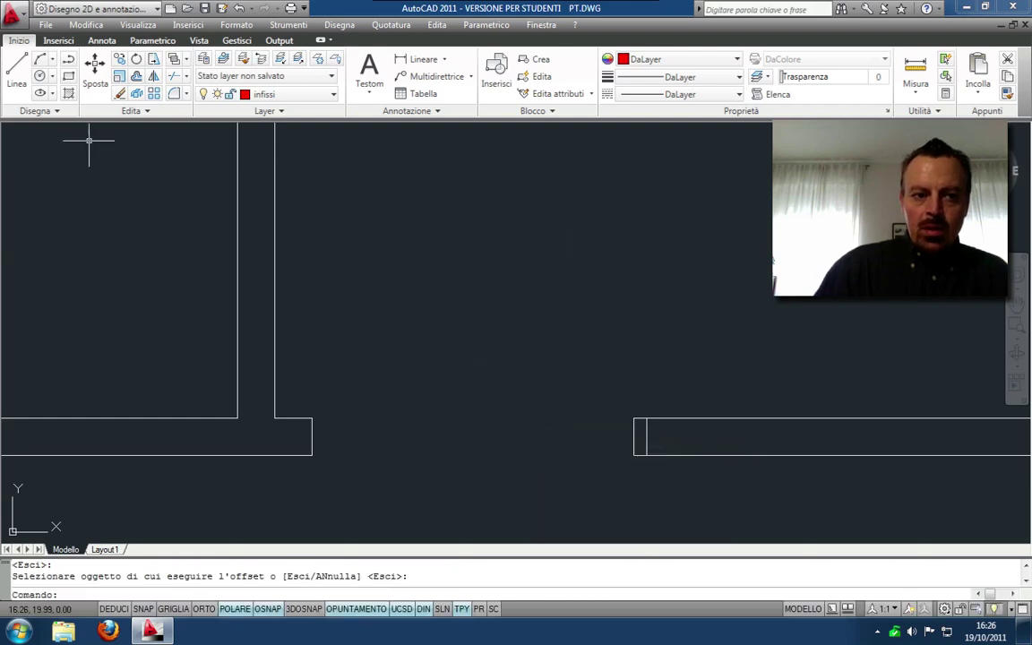
click(119, 94)
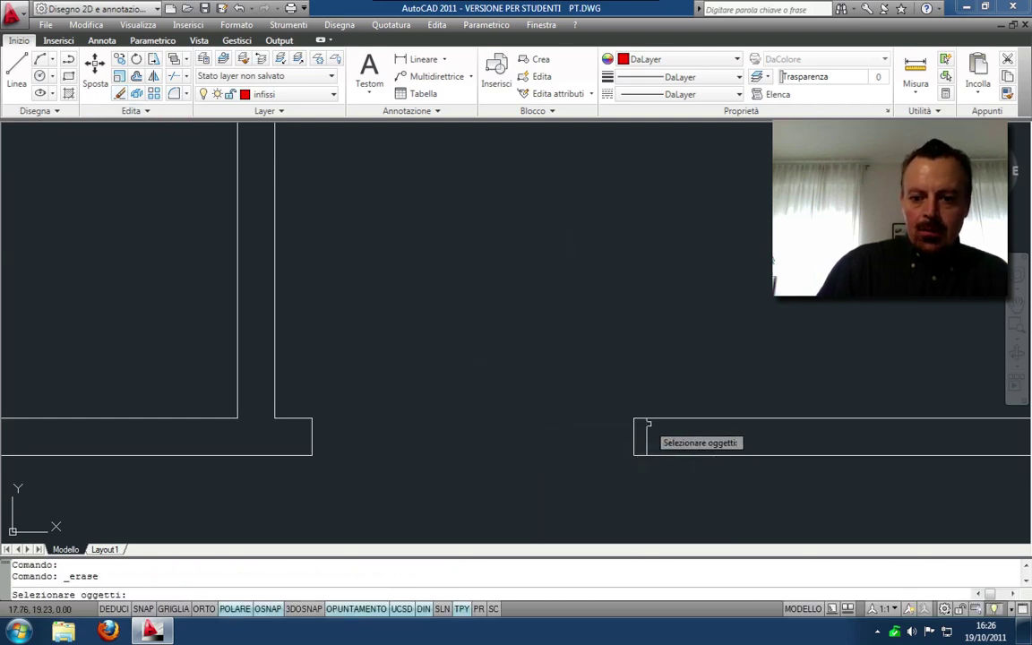
click(634, 434)
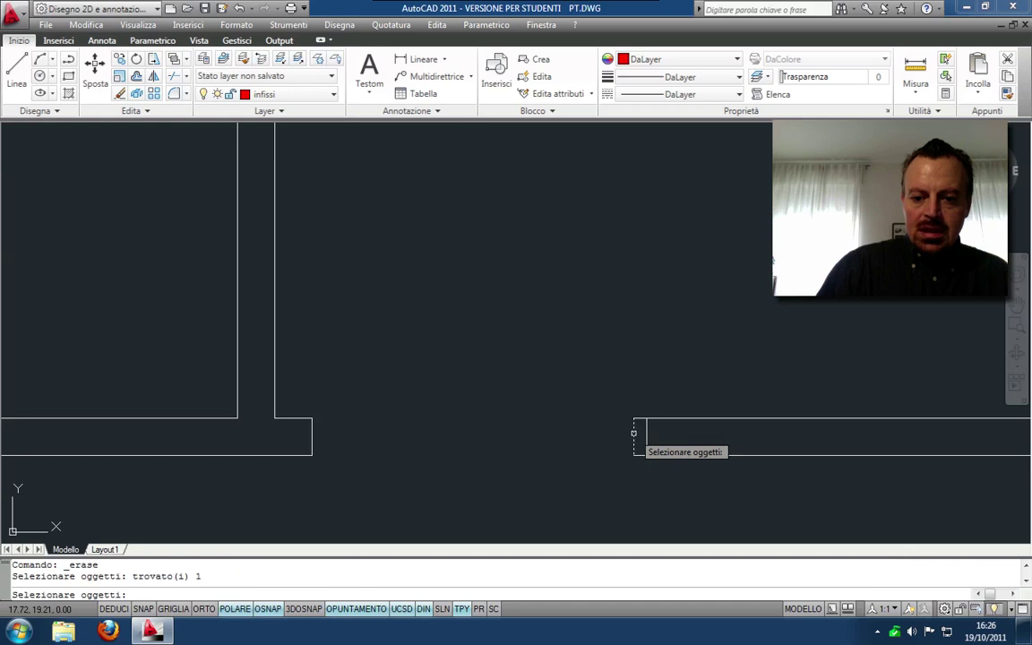
key(Return)
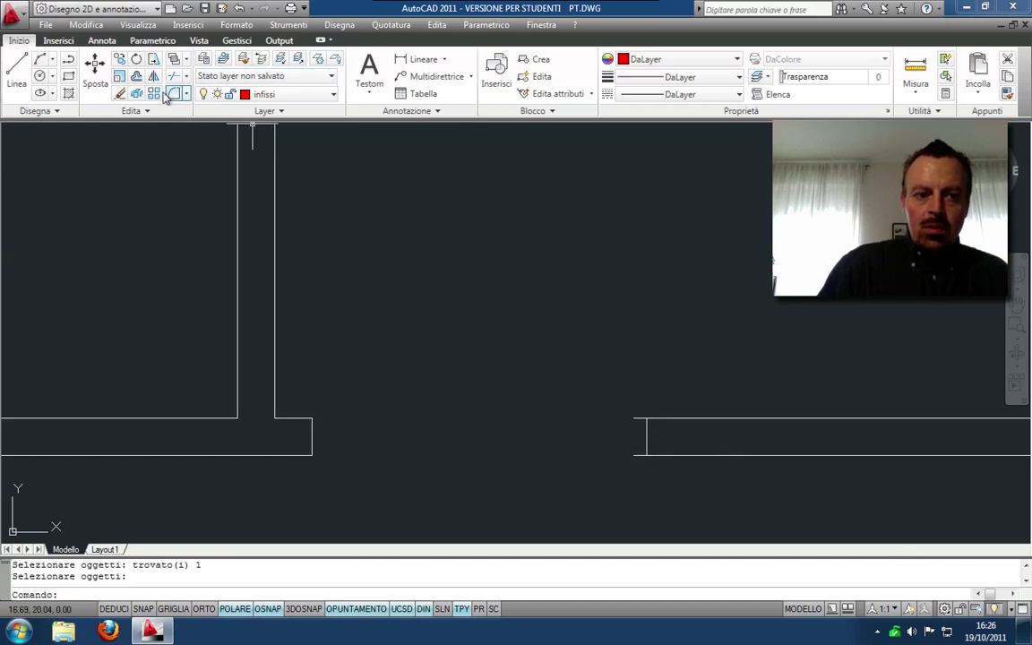
- Fillet the top and bottom wall lines with the end line into clean corners
click(175, 94)
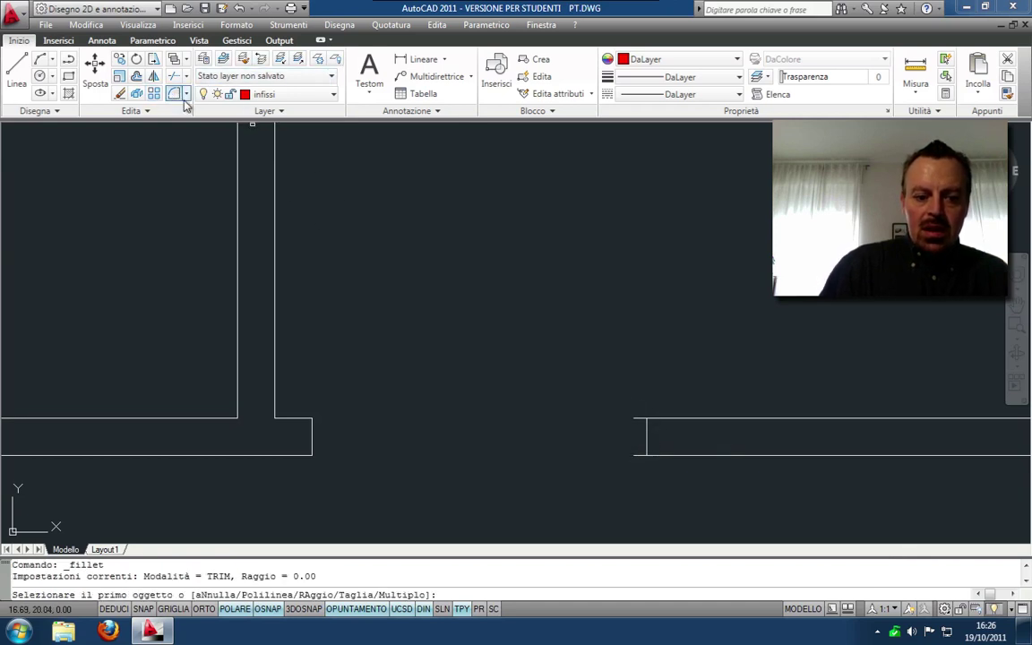
click(672, 418)
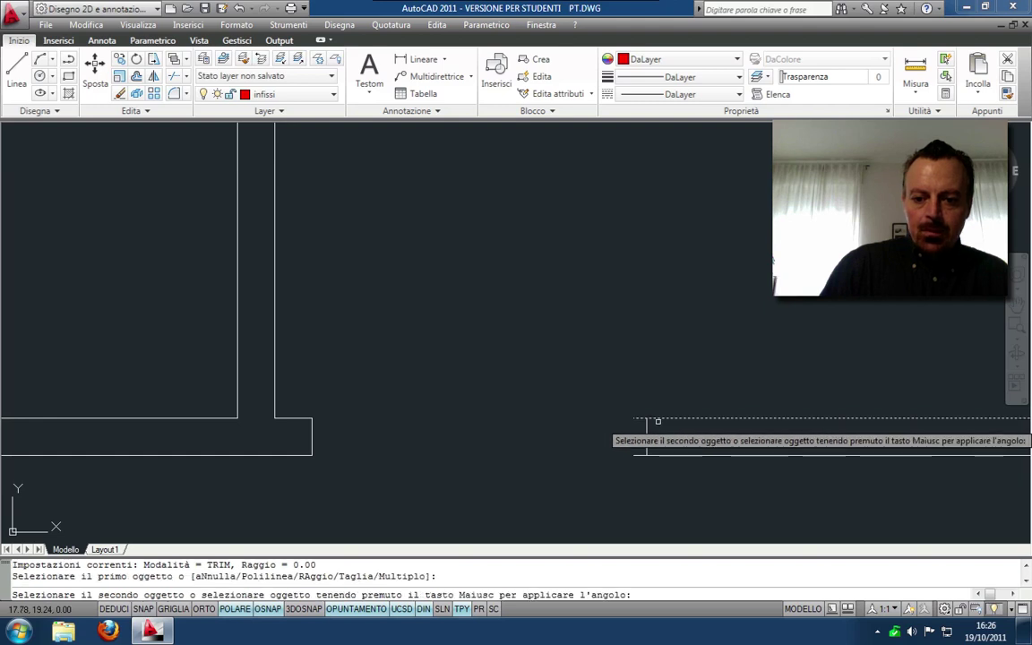
click(650, 426)
right_click(649, 426)
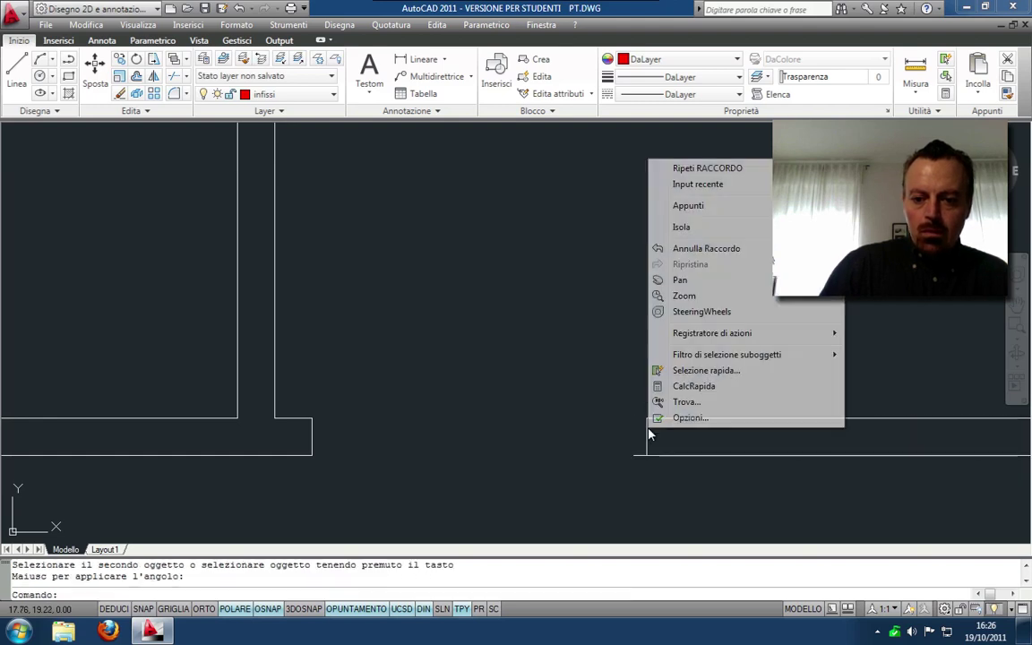
click(693, 168)
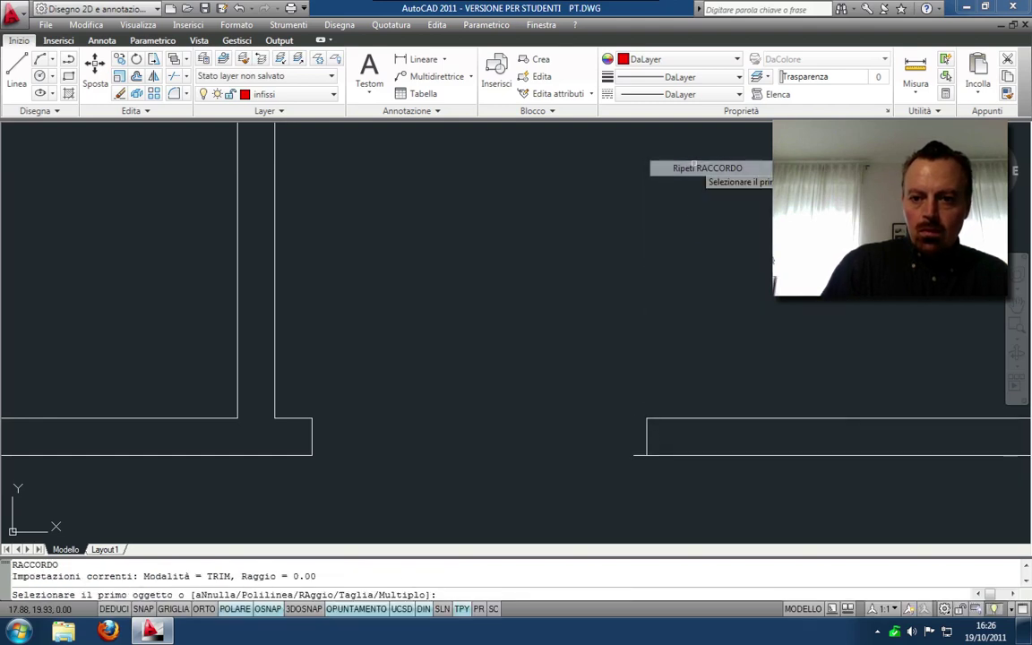
click(646, 448)
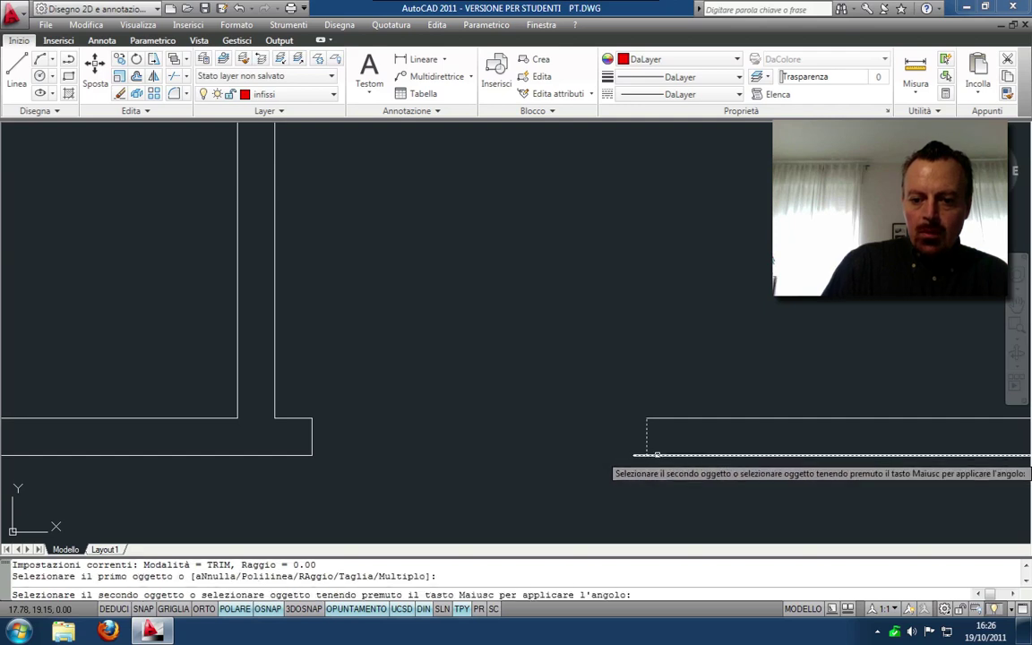
click(654, 455)
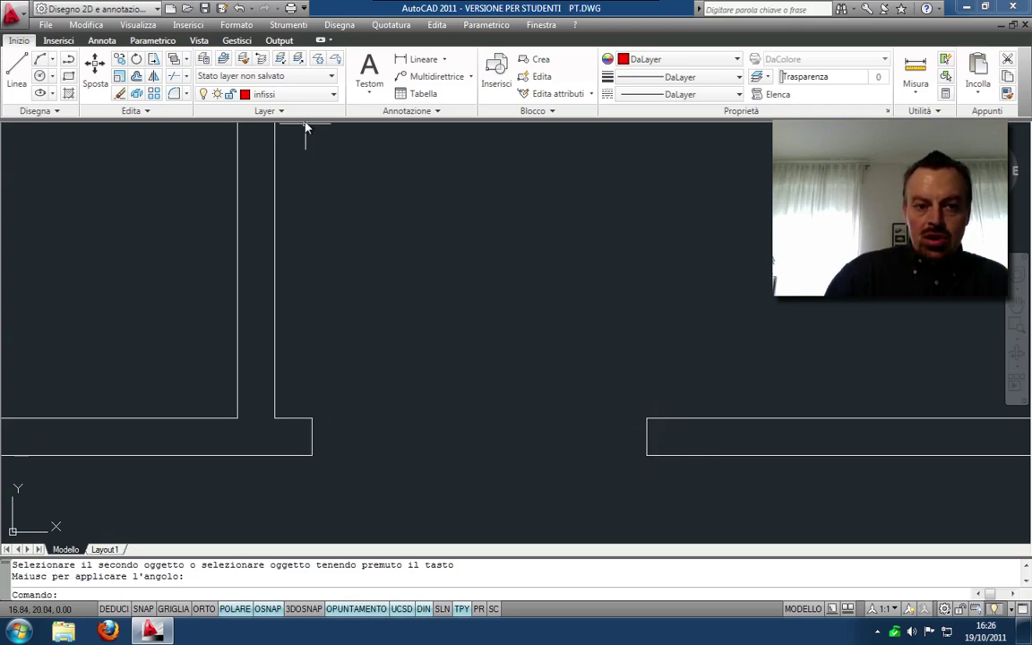
right_click(267, 610)
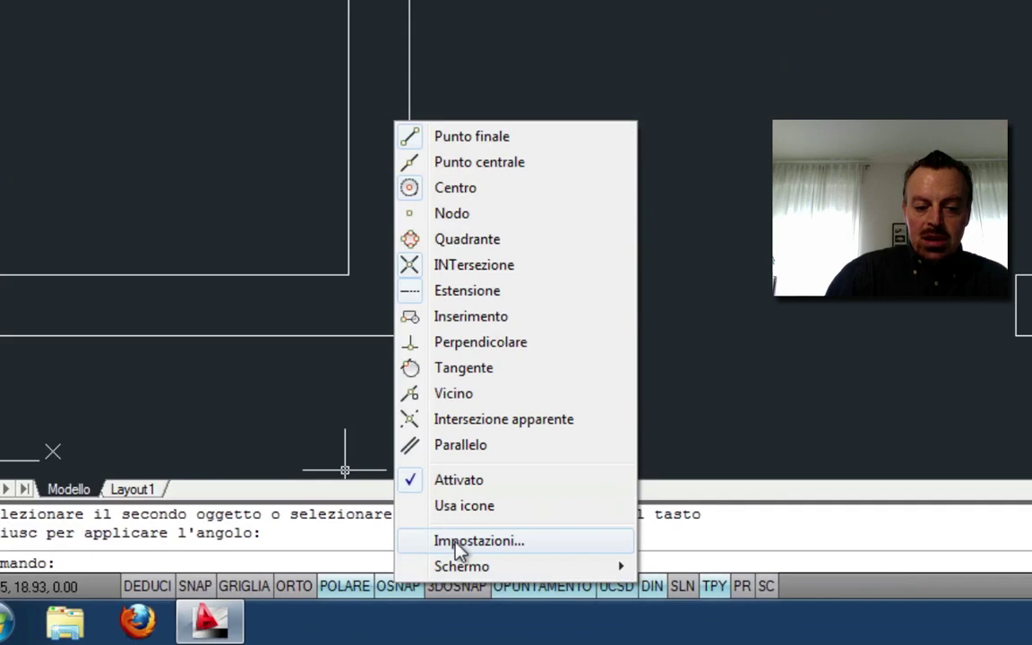
- Turn on midpoint object snapping in the object snap settings
click(459, 542)
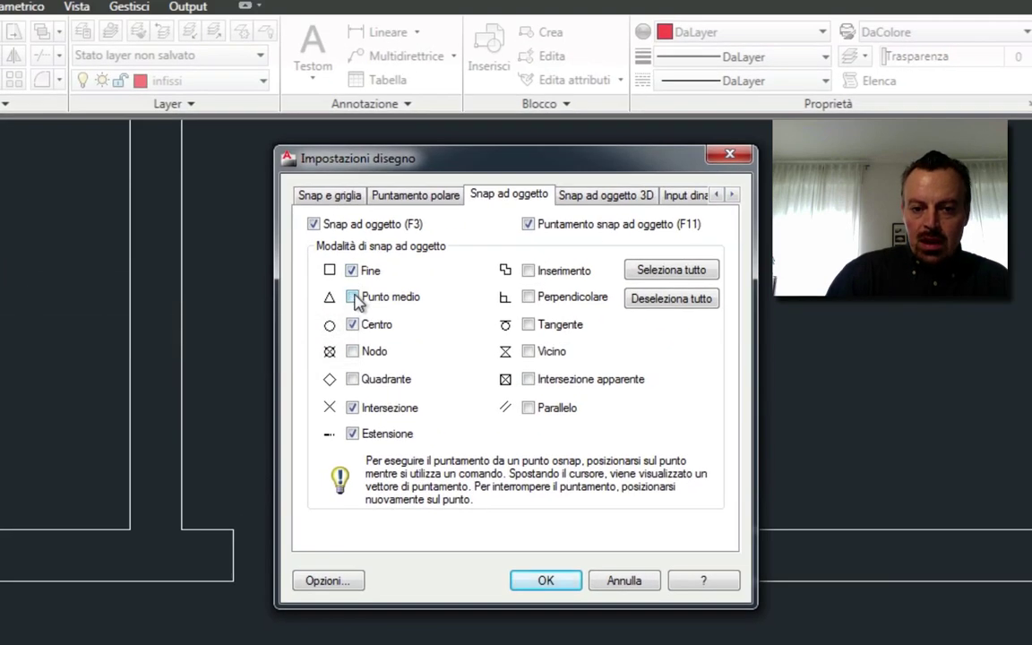
click(351, 297)
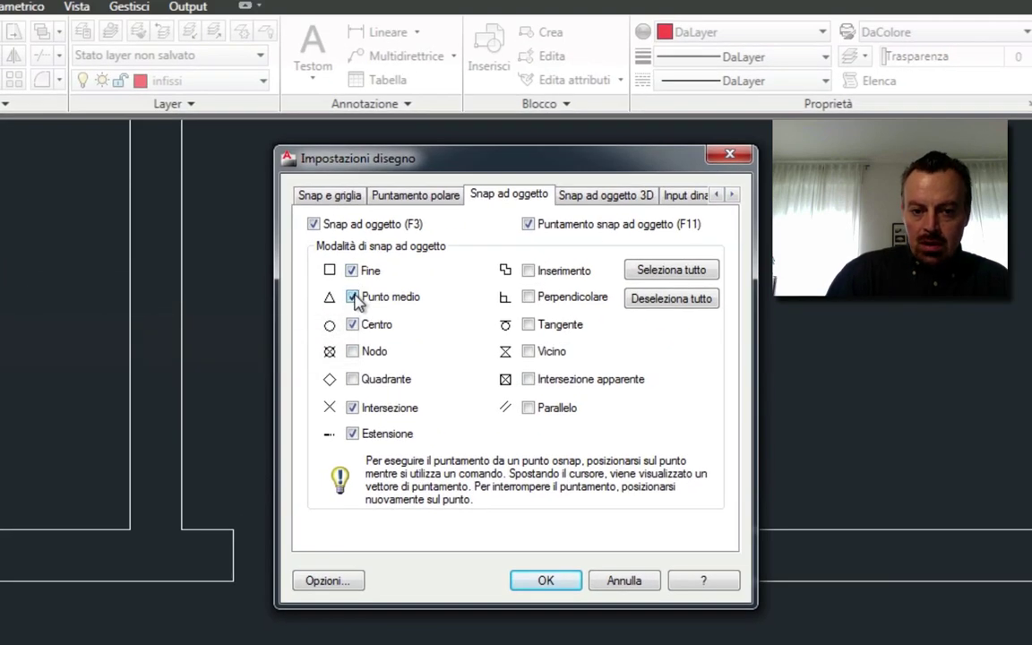
click(559, 583)
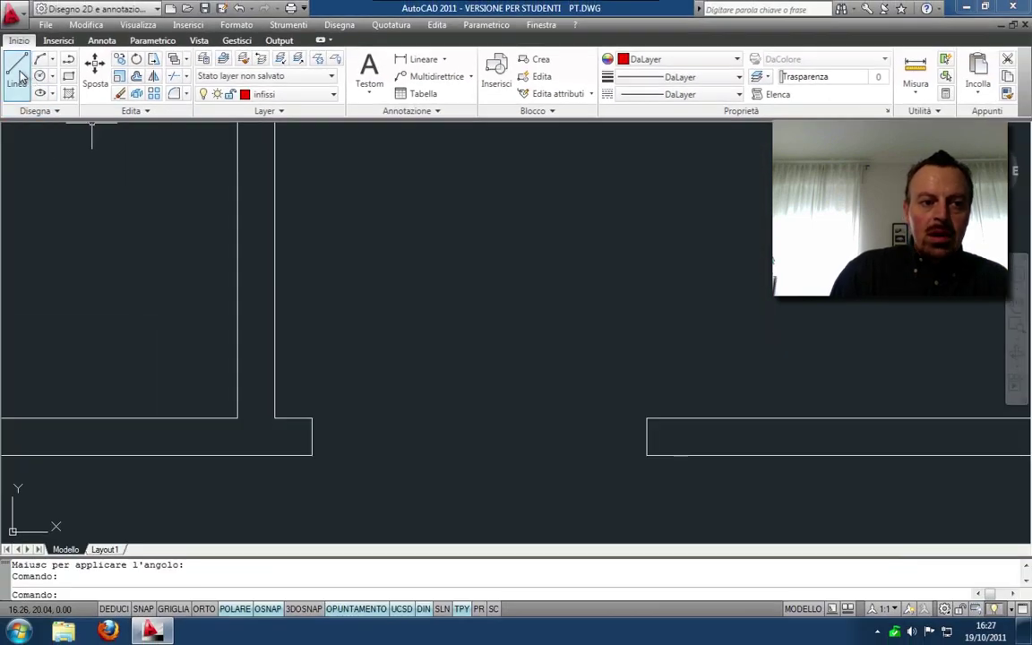
- Draw a 0.05 red line stub from the right wall end's midpoint
click(16, 70)
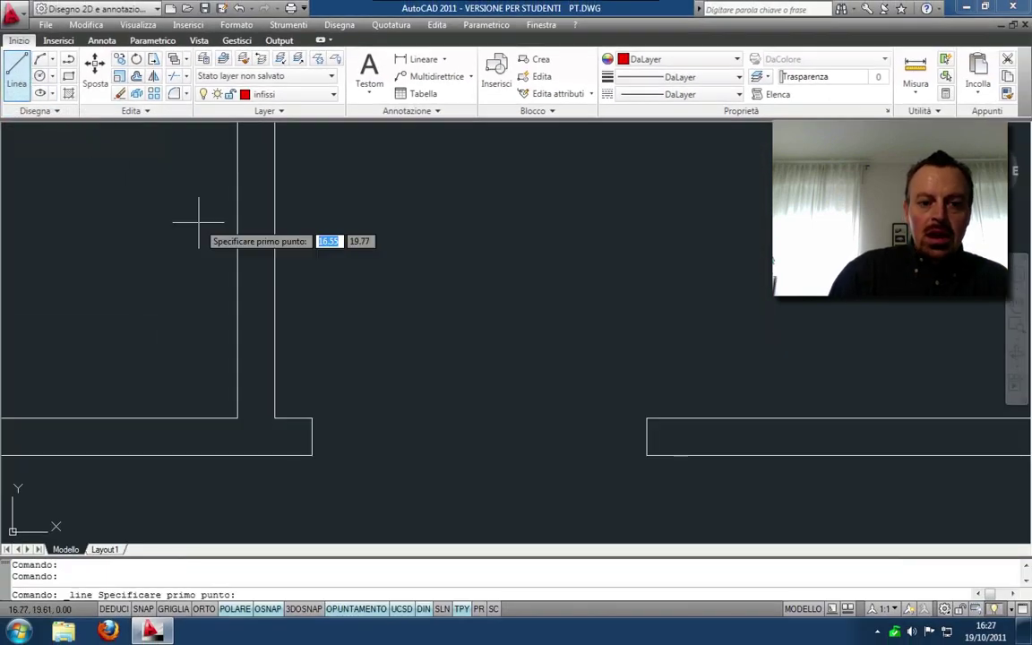
click(647, 437)
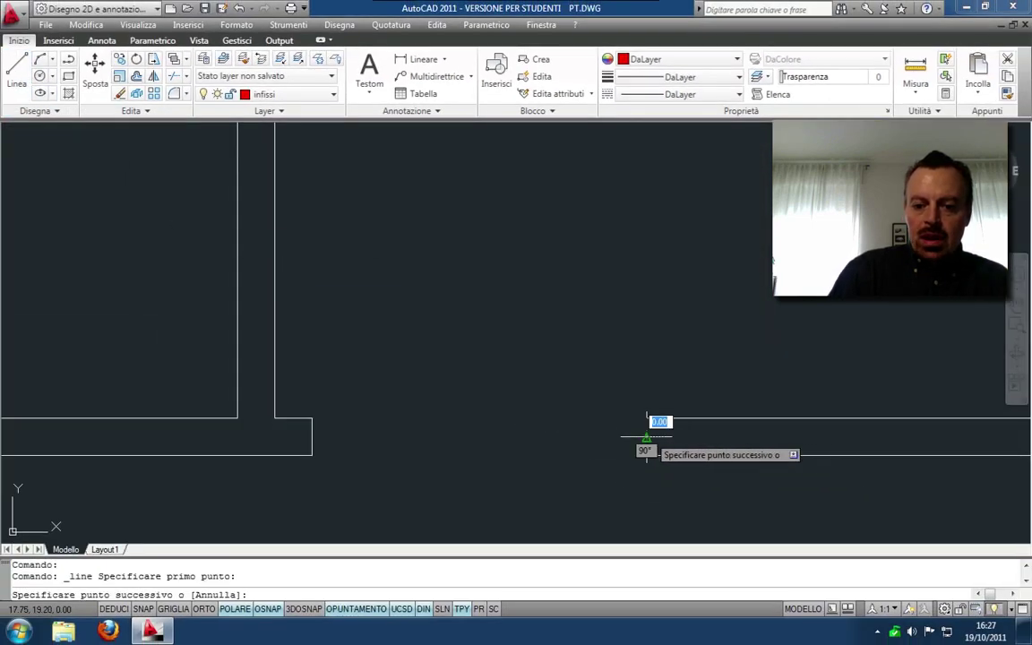
text(.05)
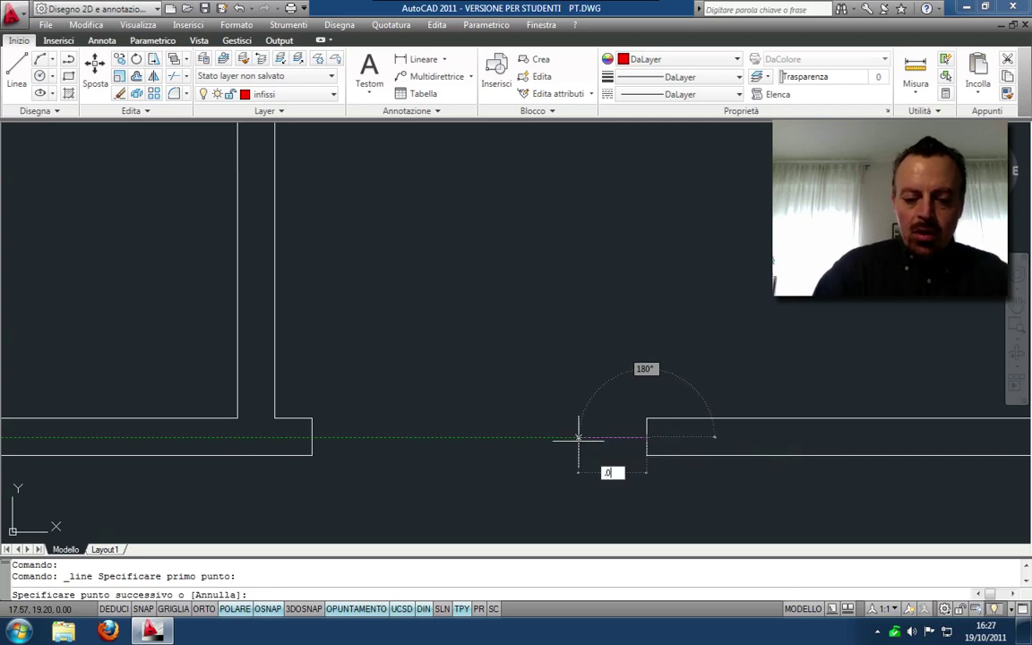
key(Return)
right_click(578, 438)
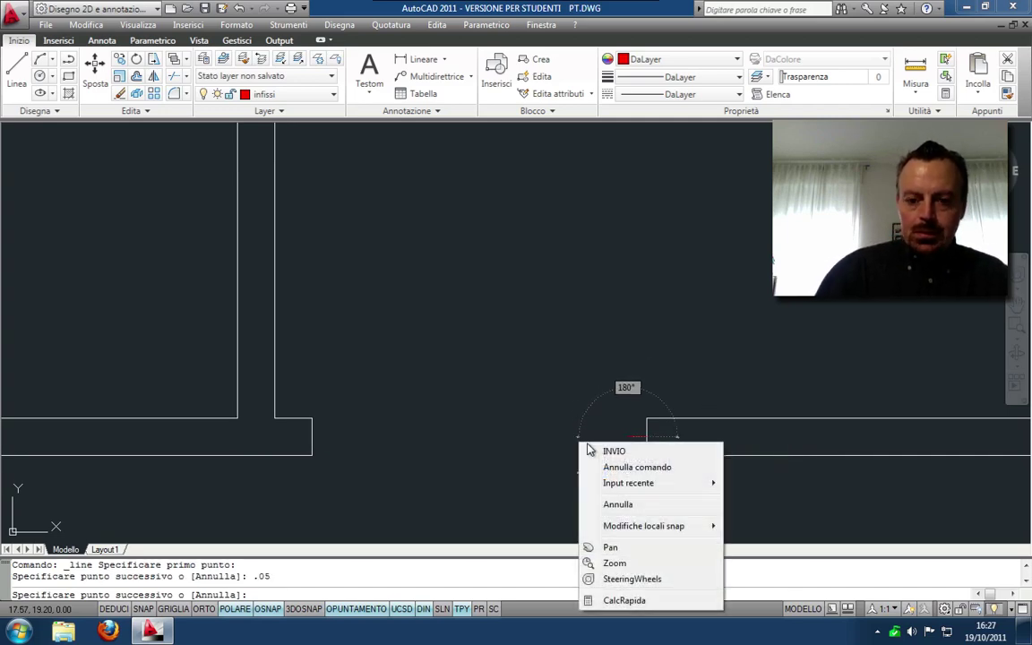
click(602, 451)
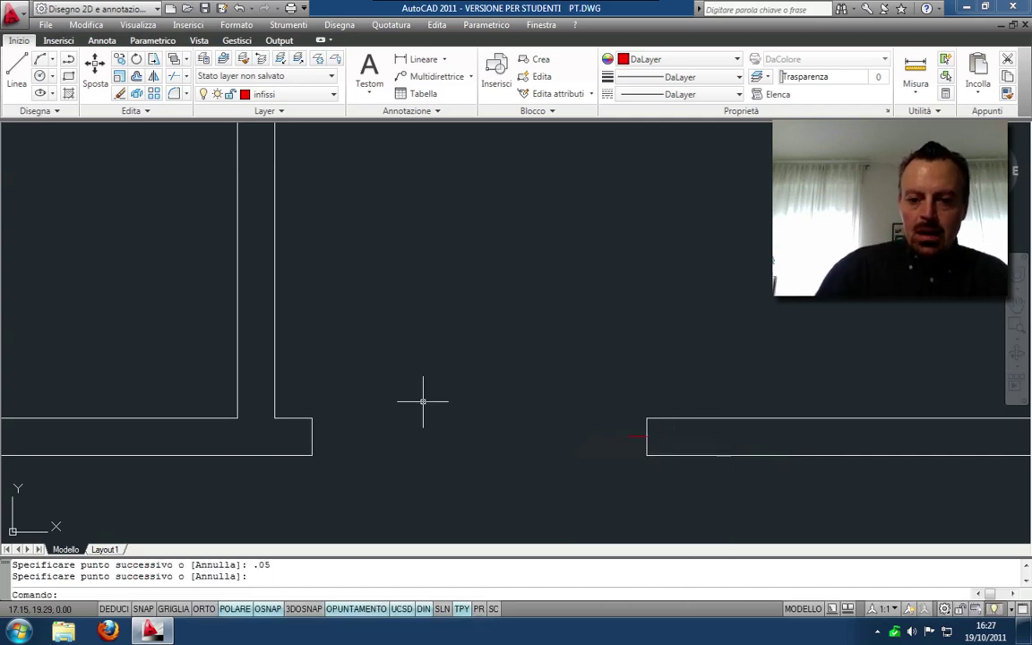
- Draw a 0.05 stub from the left wall end's midpoint, then a 0.8 vertical door leaf
click(18, 83)
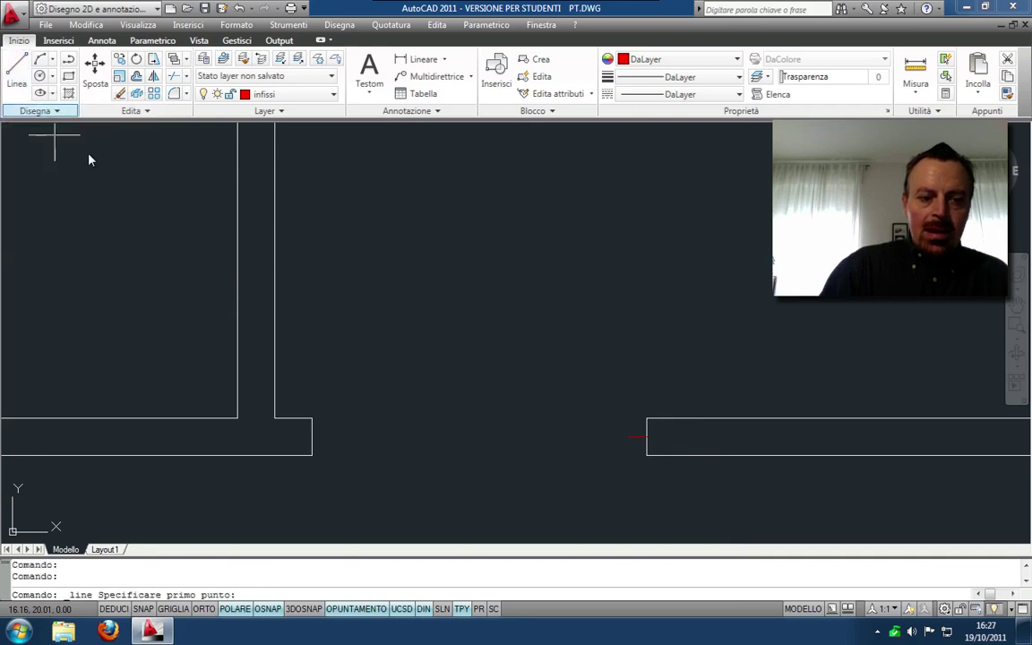
click(313, 437)
text(1)
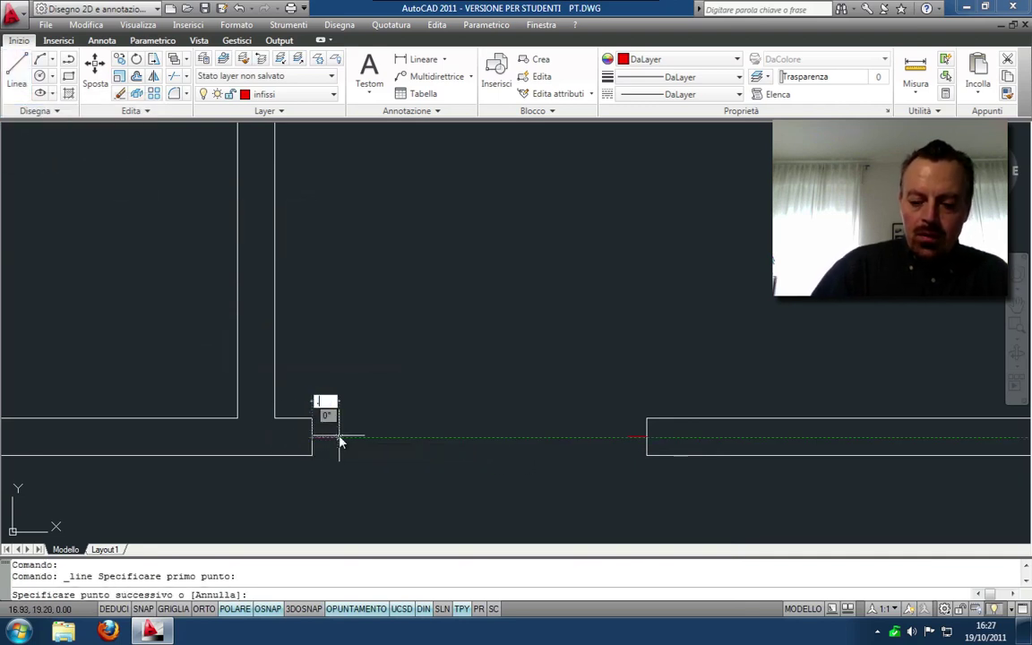
key(Return)
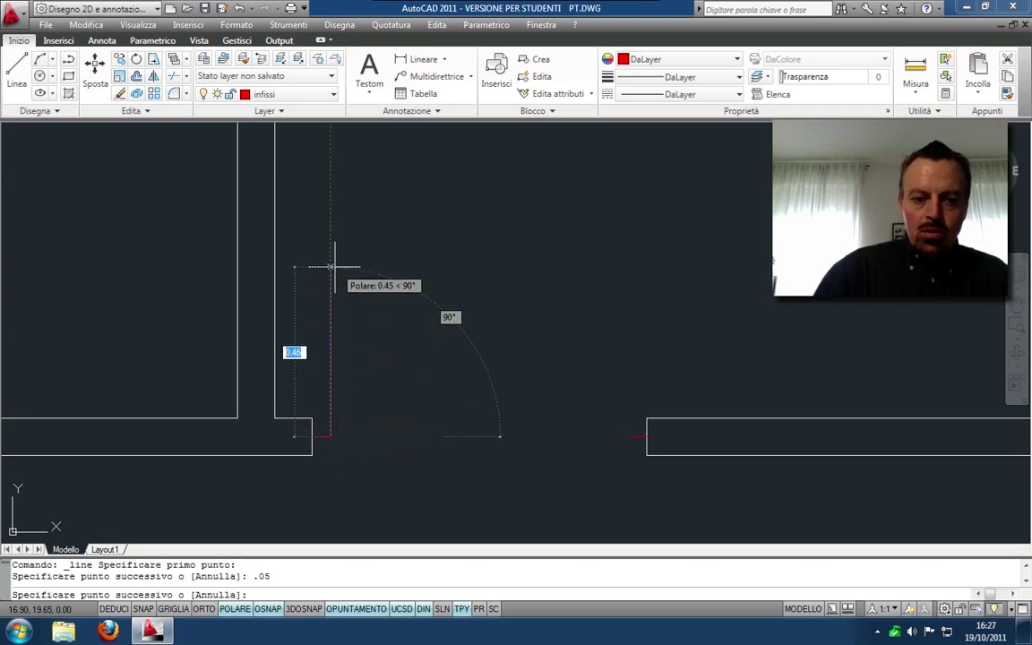
text(.8)
key(Return)
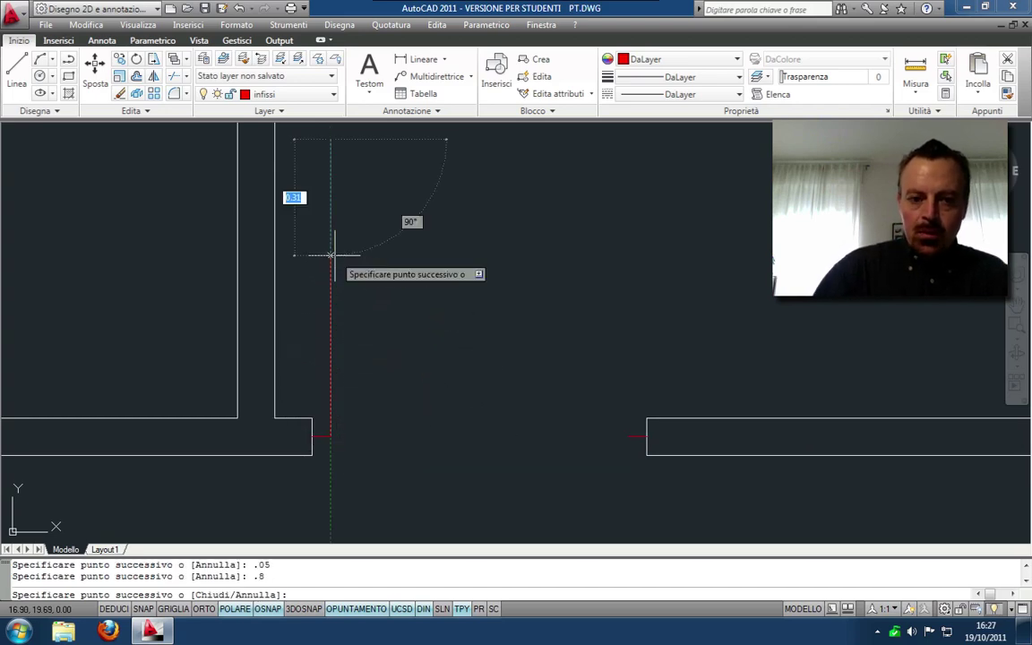
right_click(330, 256)
click(364, 265)
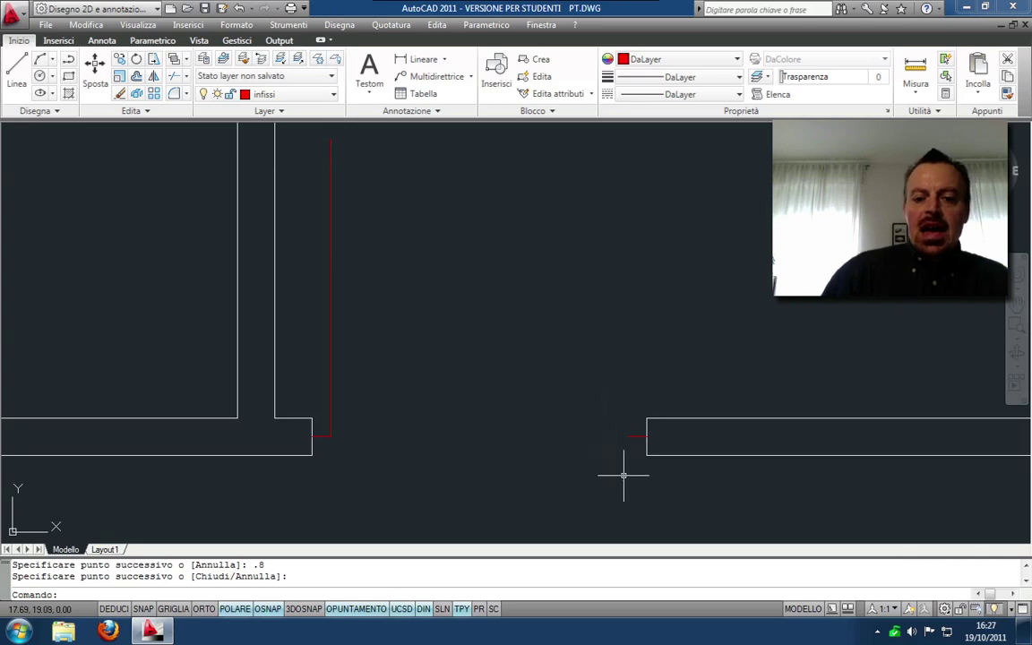
- Draw the start-centre-end swing arc from the right stub, centred on the leaf's base, to its top
click(55, 60)
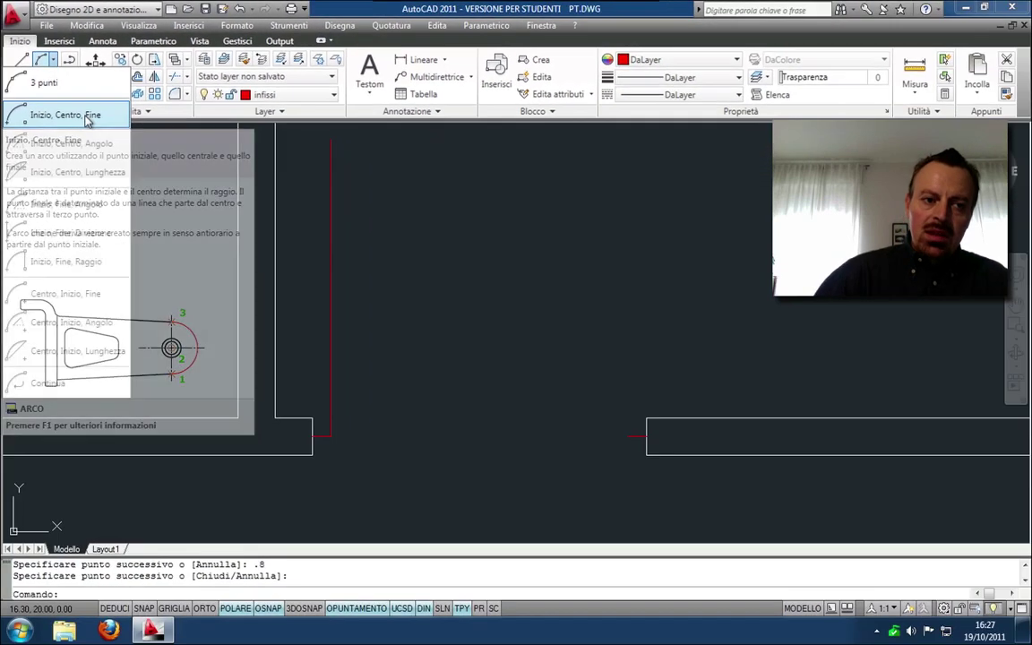
click(134, 185)
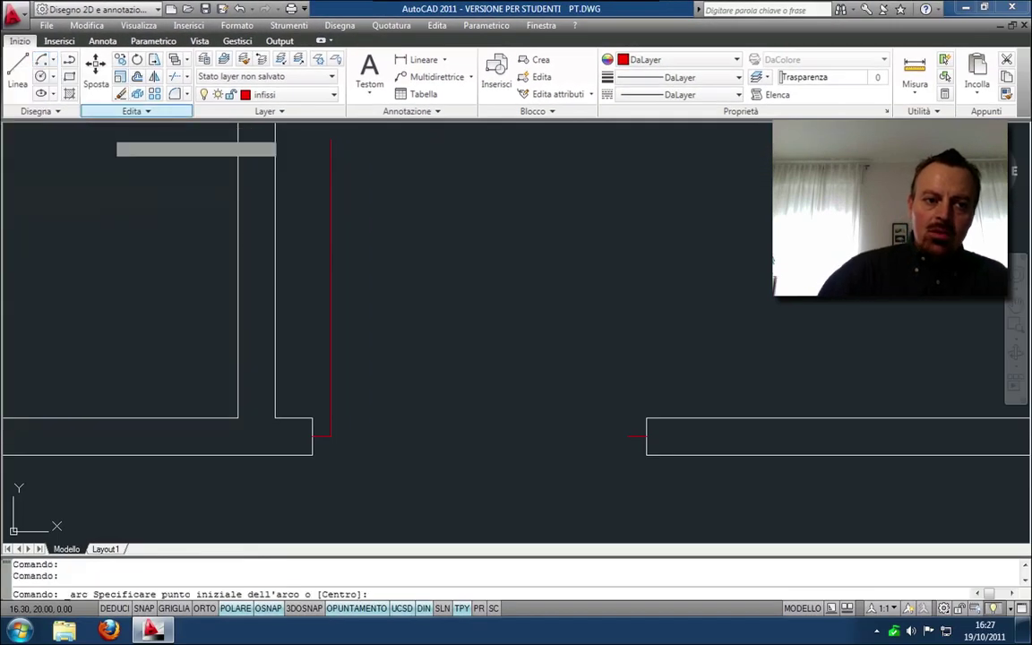
click(627, 436)
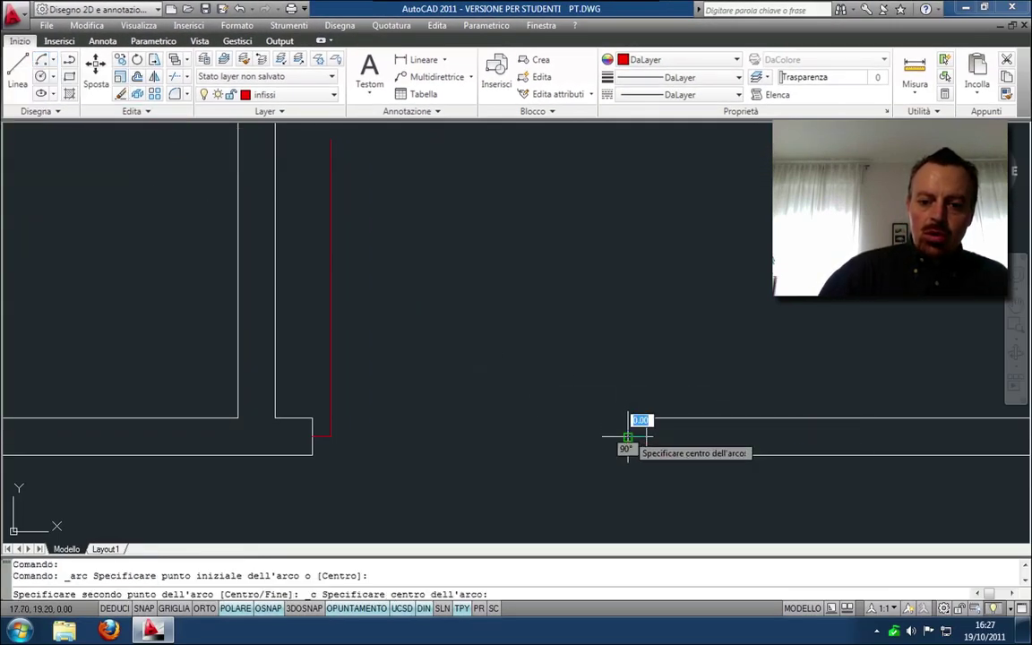
click(330, 436)
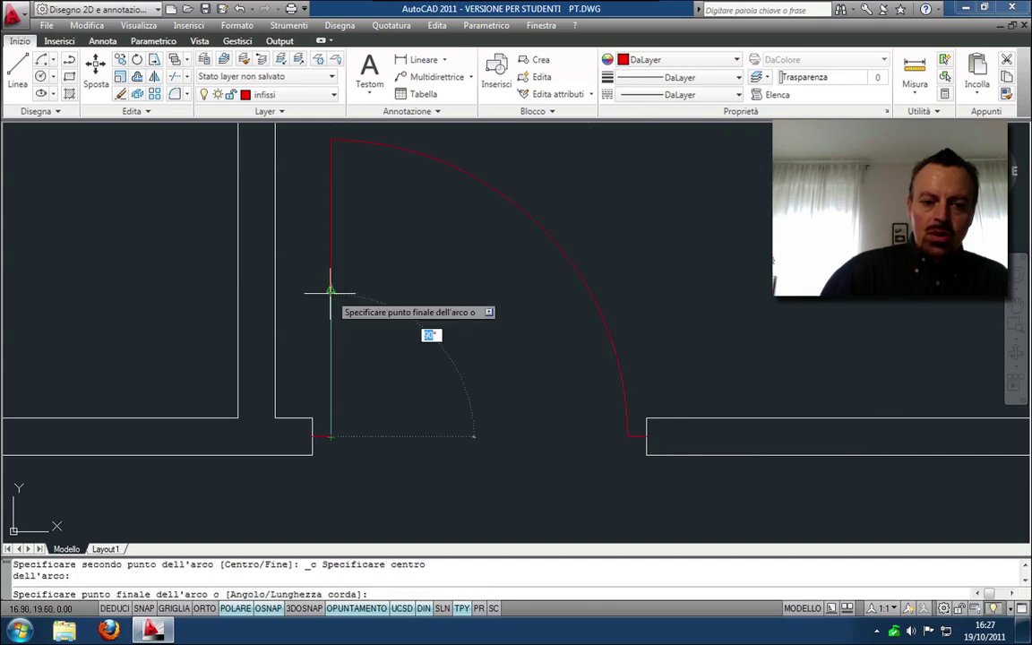
click(332, 140)
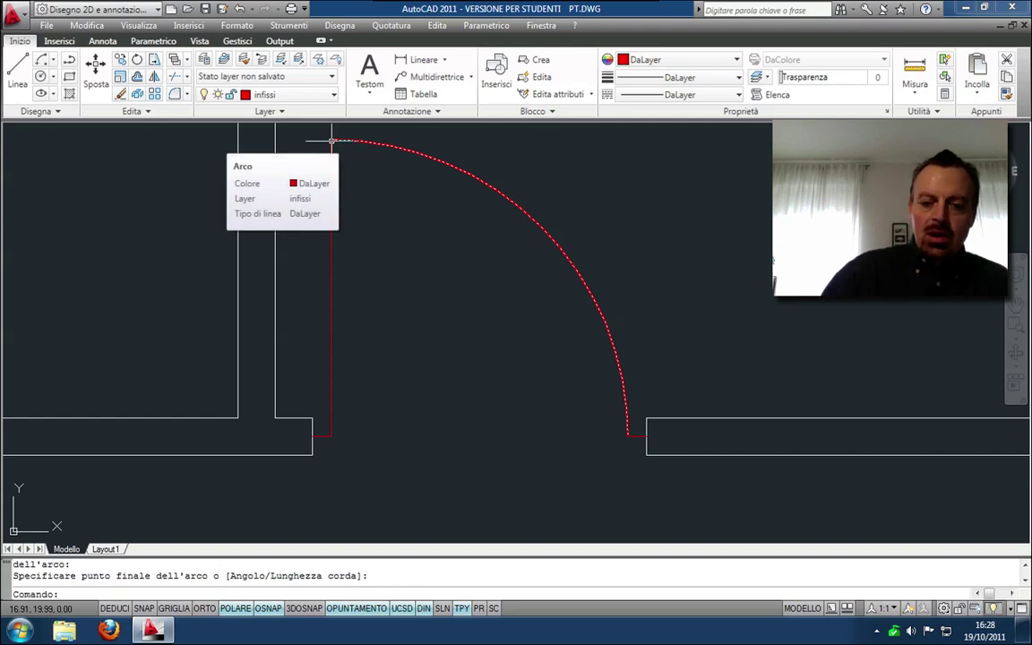
- Zoom out to the whole plan, then window-zoom onto the upper-right room with the new door
click(1017, 346)
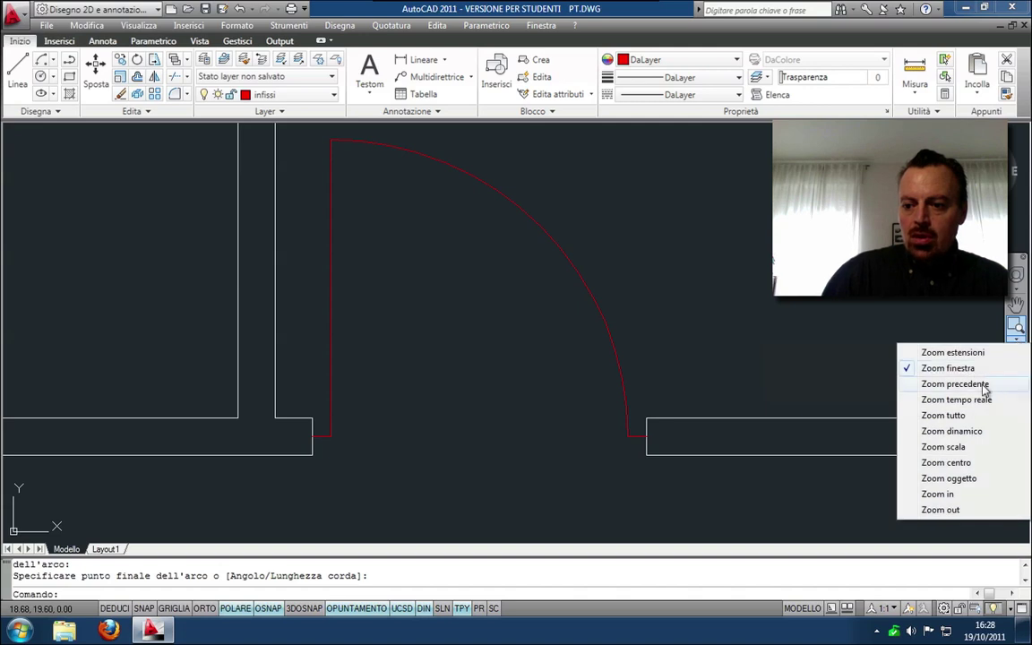
click(955, 384)
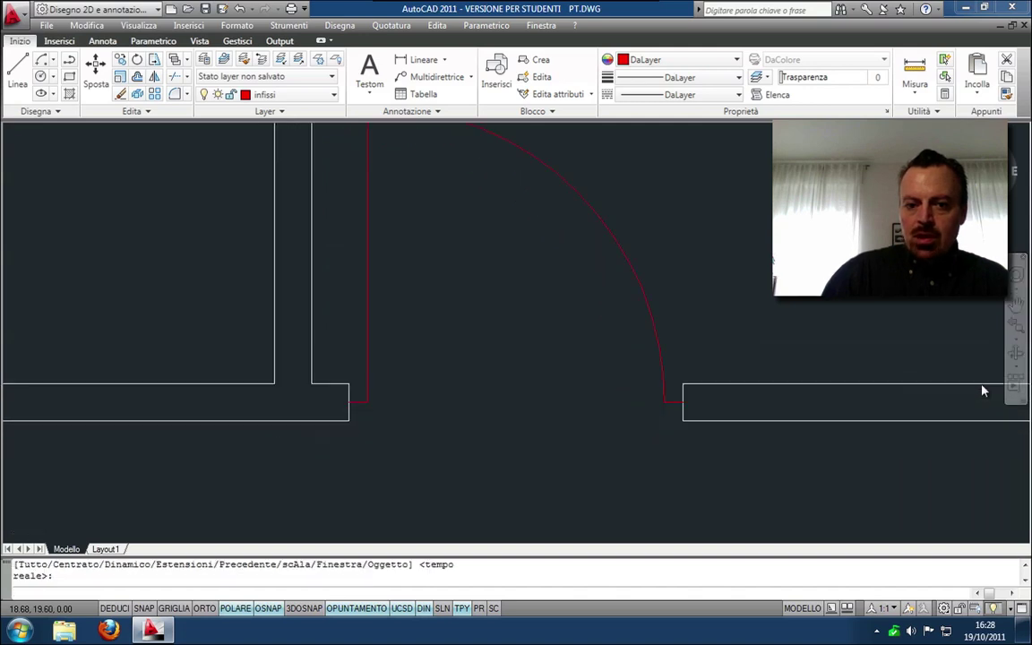
click(1019, 339)
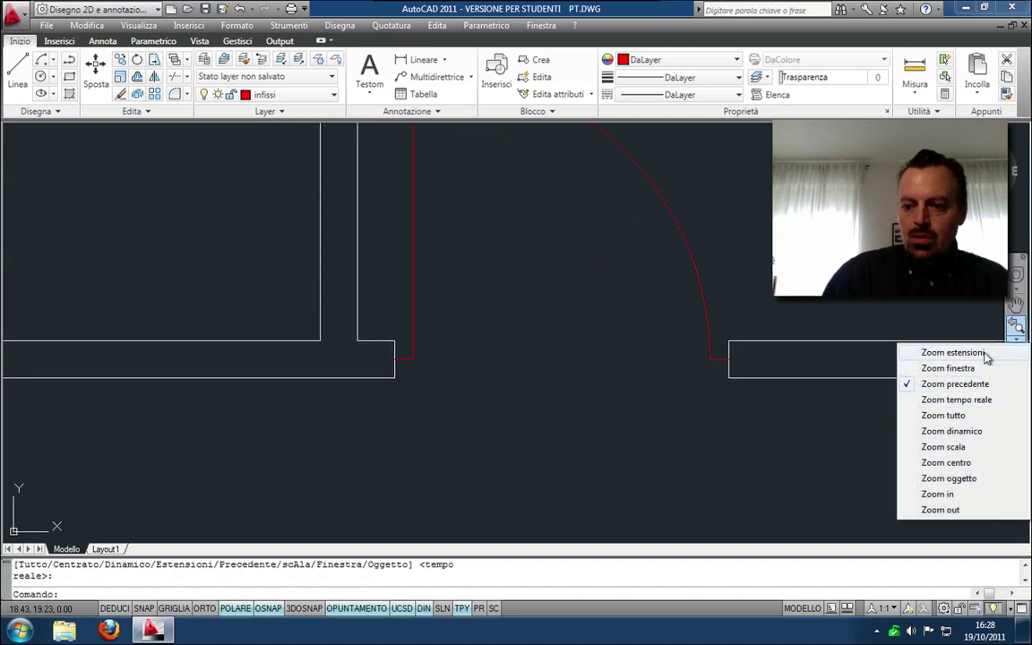
click(983, 353)
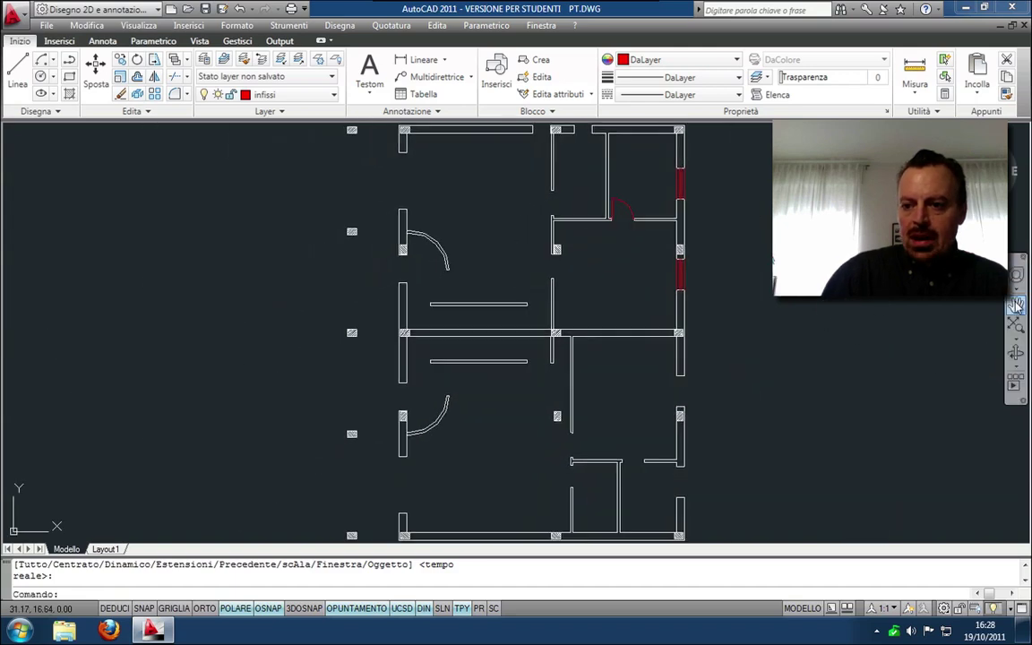
click(1020, 338)
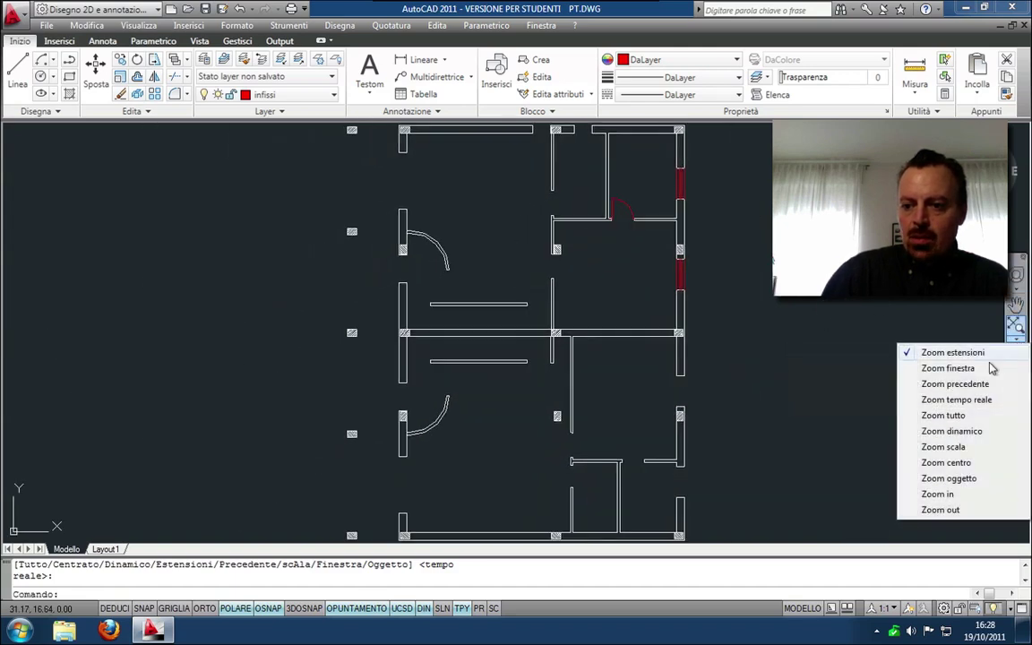
click(991, 375)
click(564, 152)
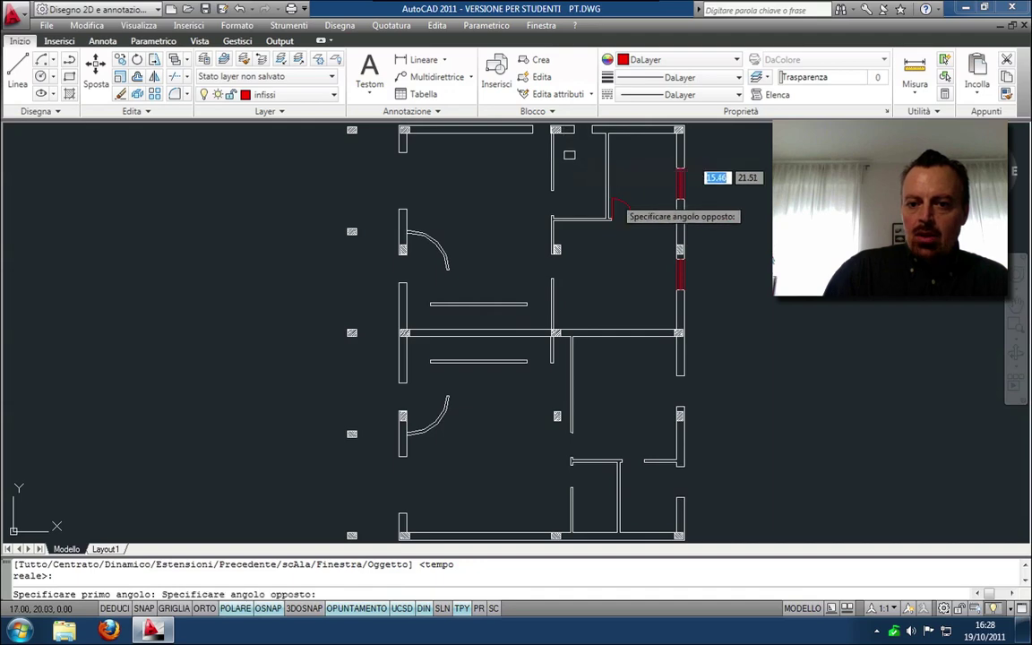
click(755, 315)
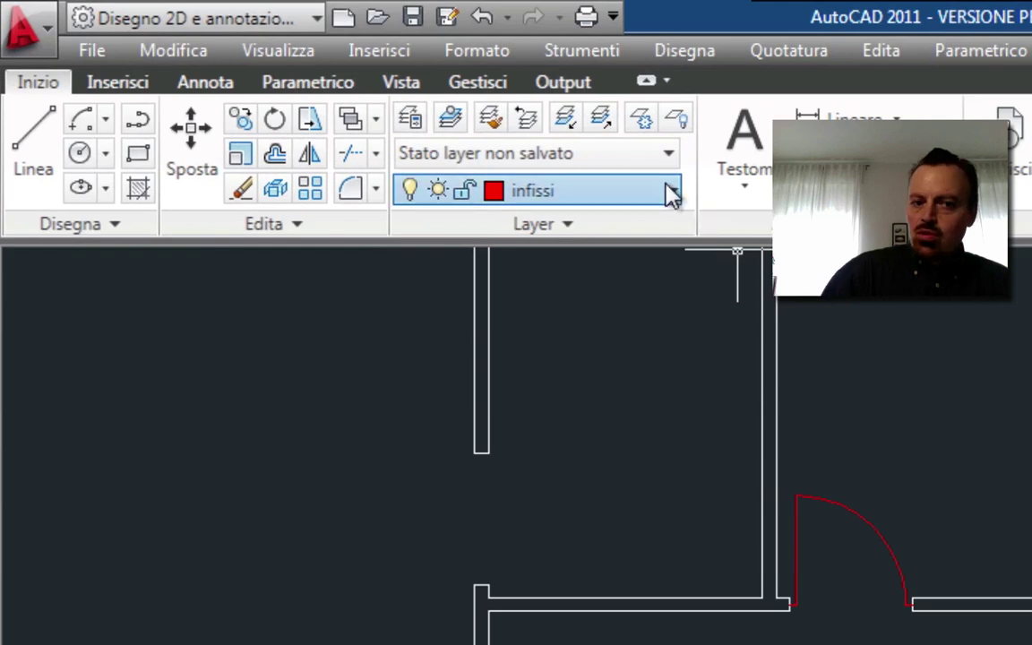
- Make layer 0 current, freeze and thaw infissi to check it, and return to the full-plan view
click(670, 193)
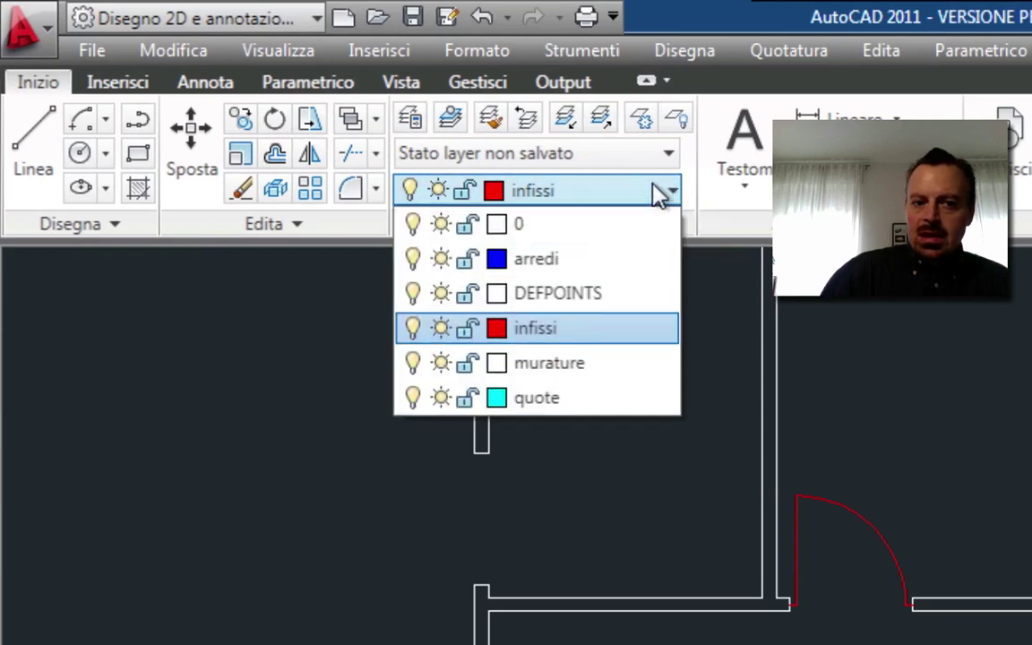
click(616, 231)
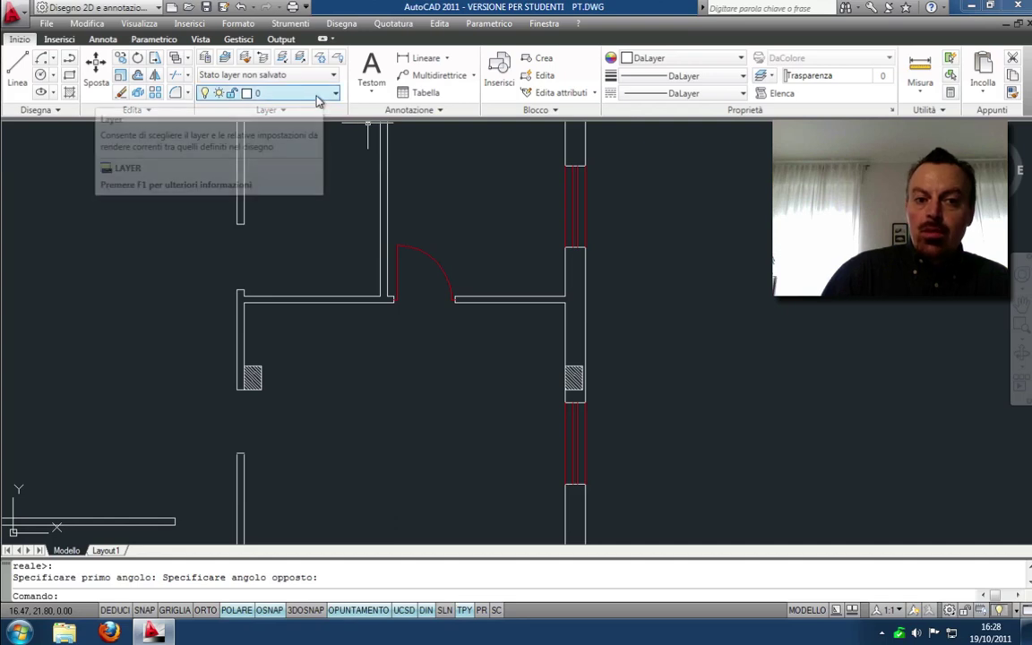
click(318, 98)
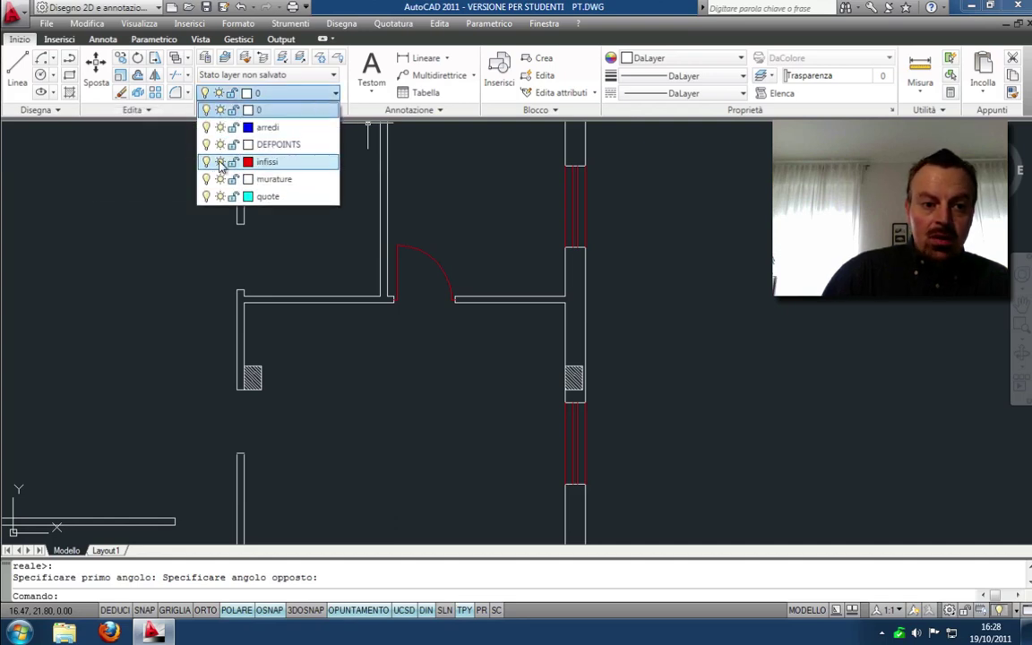
click(220, 163)
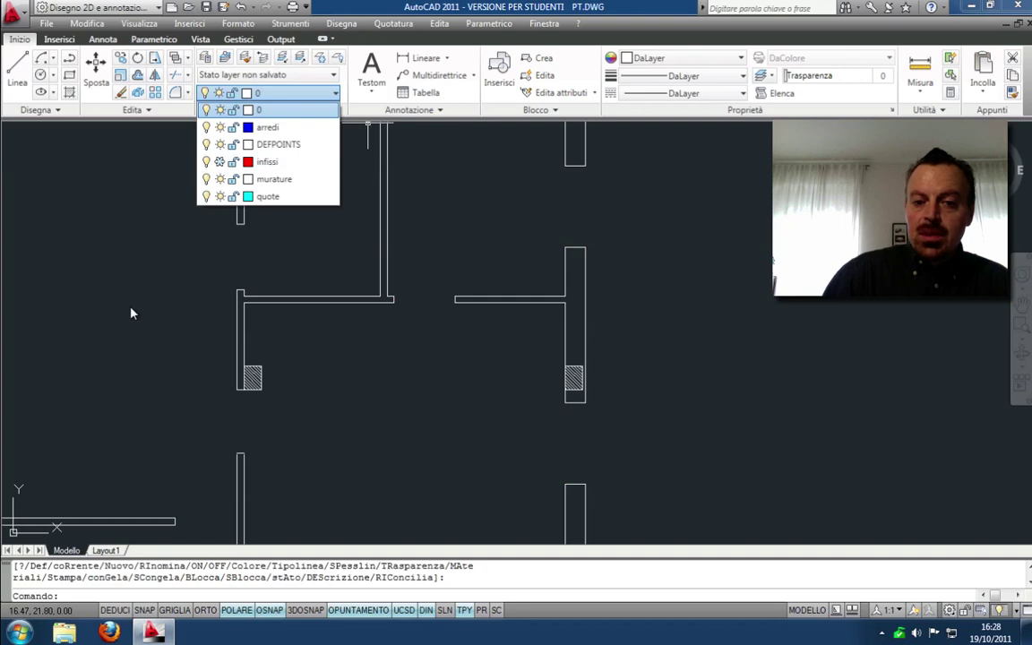
click(220, 162)
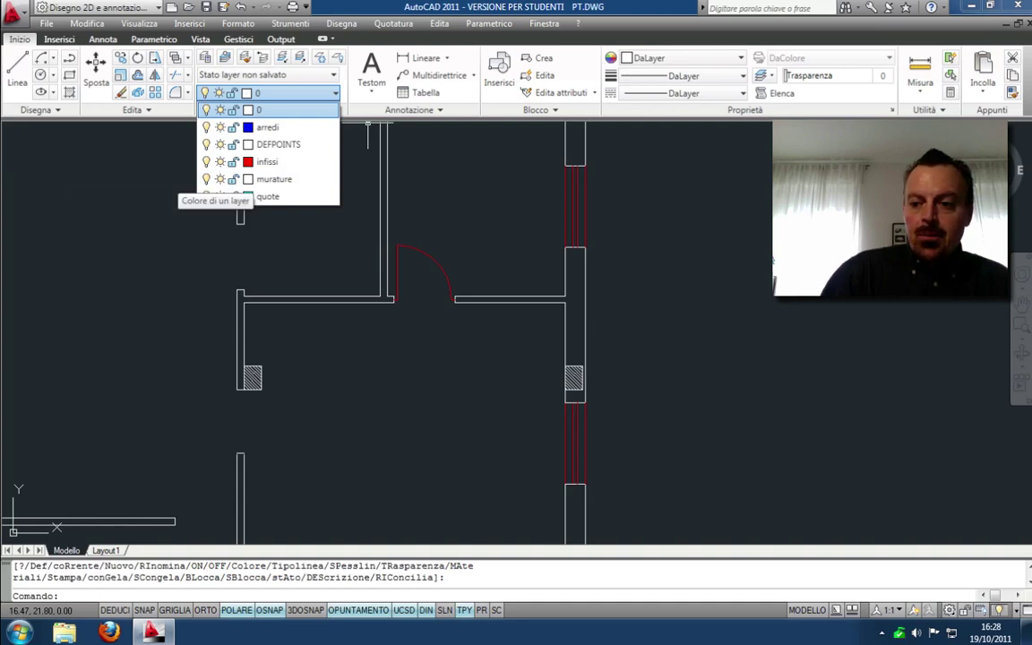
click(1023, 338)
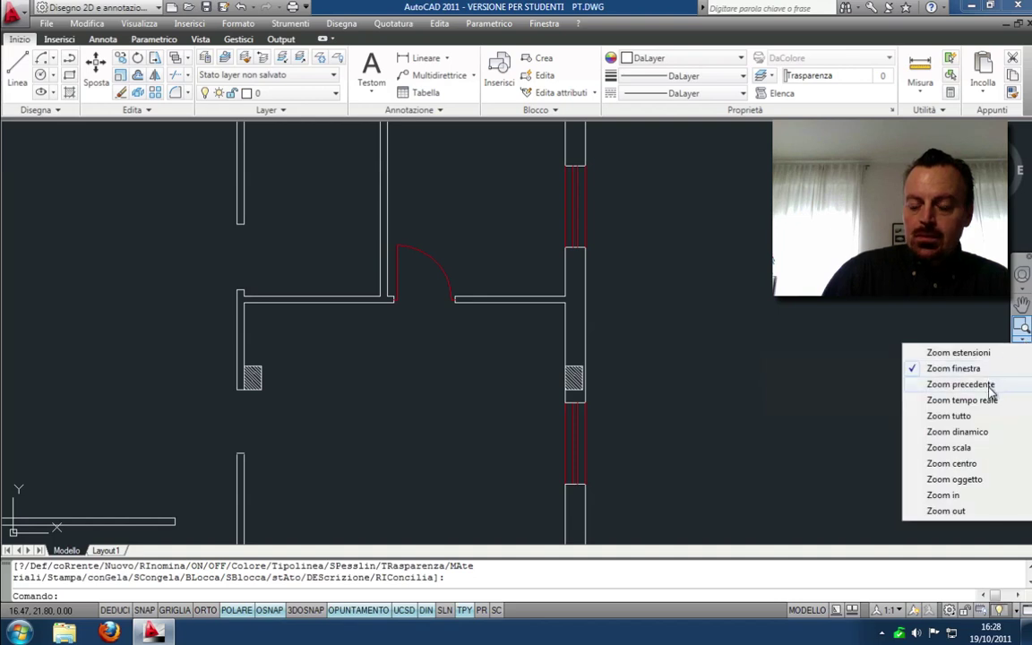
click(990, 386)
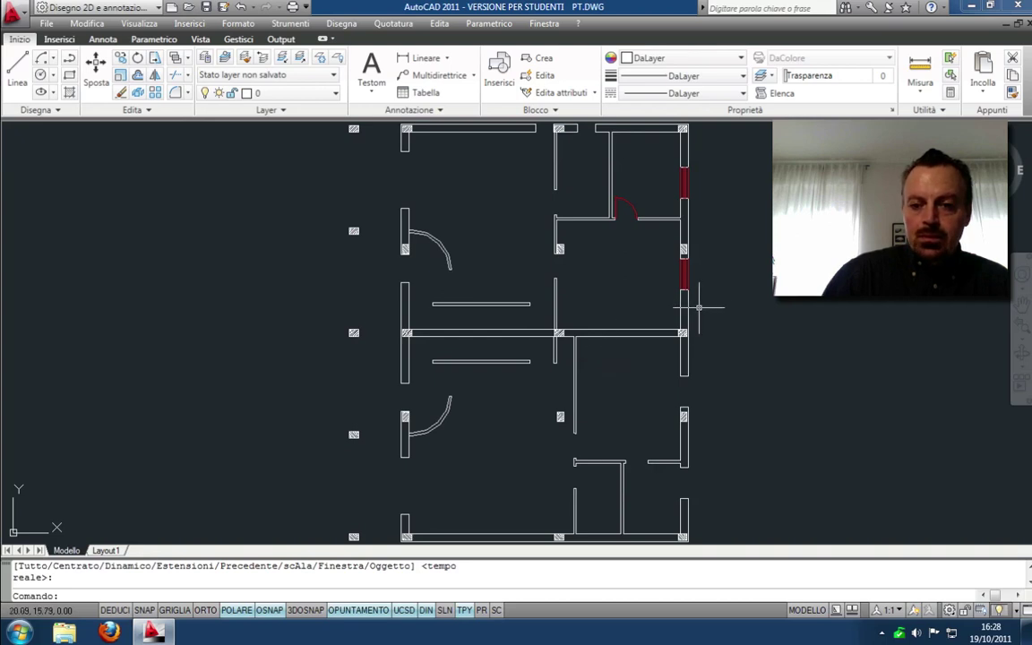
- Freeze infissi and move the window- and crossing-selected walls onto the murature layer
click(336, 94)
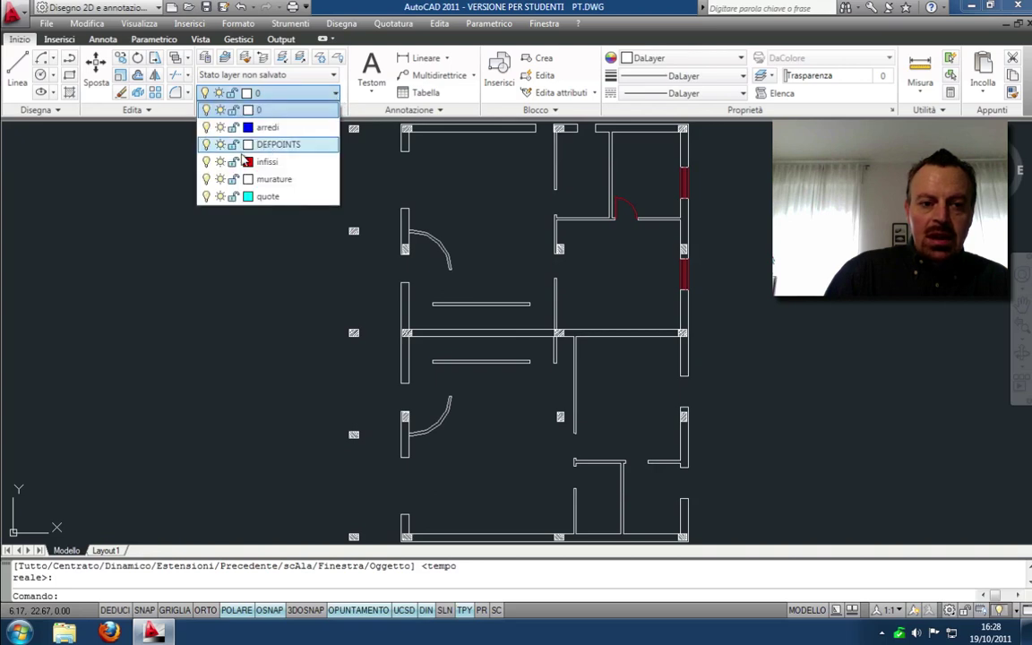
click(221, 162)
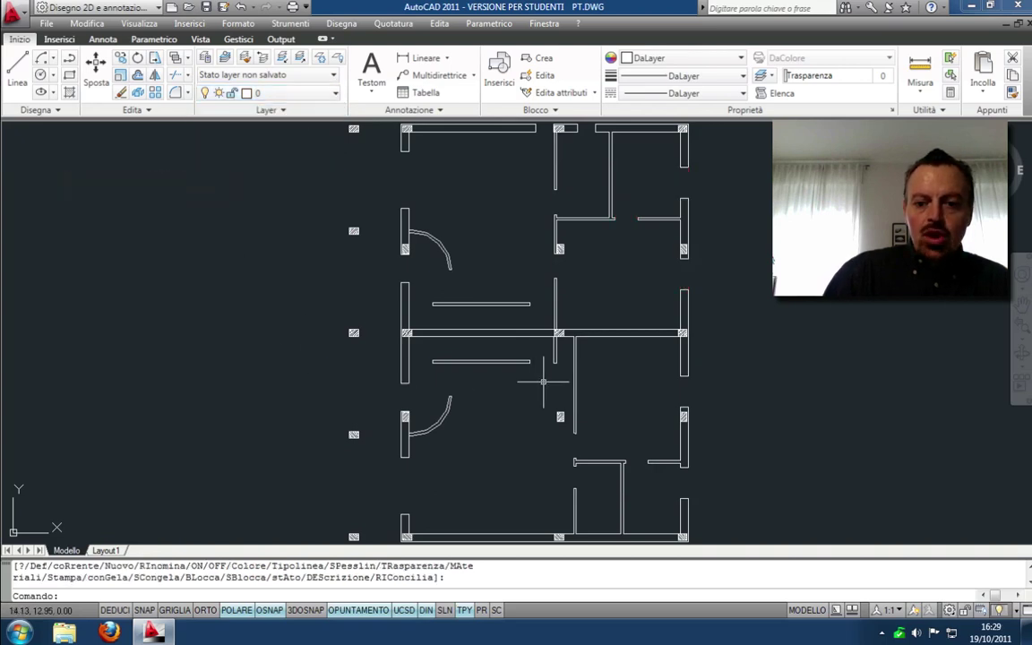
click(339, 126)
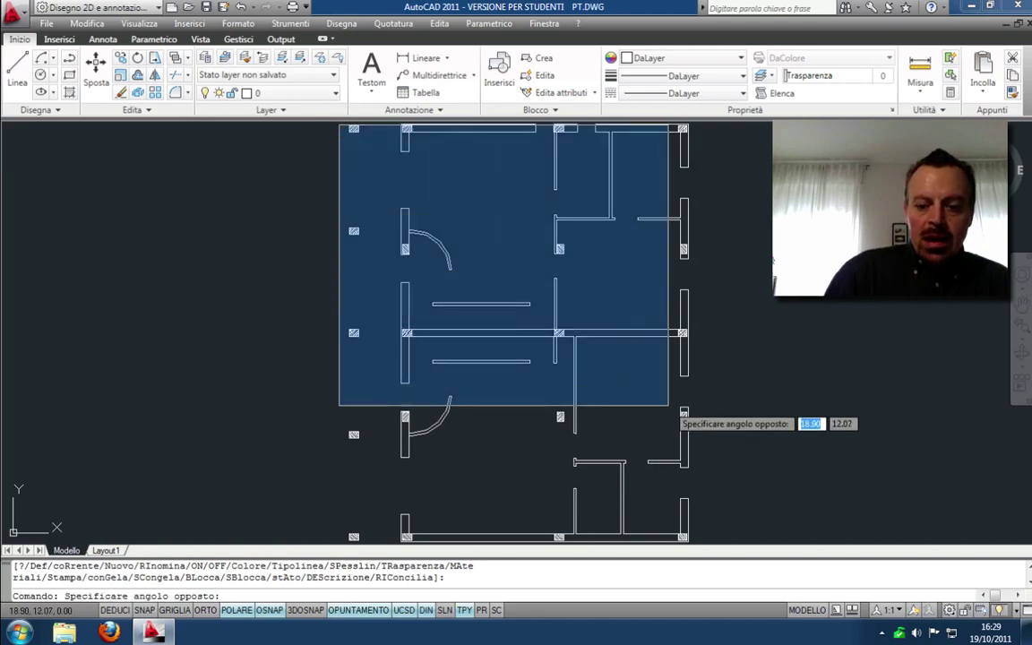
click(731, 541)
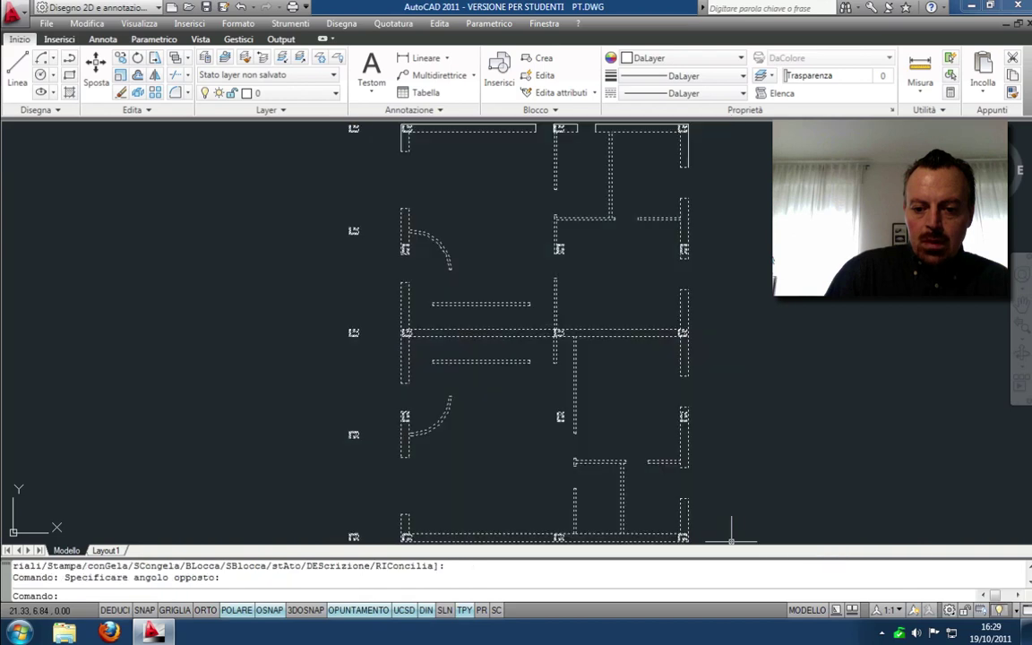
click(764, 304)
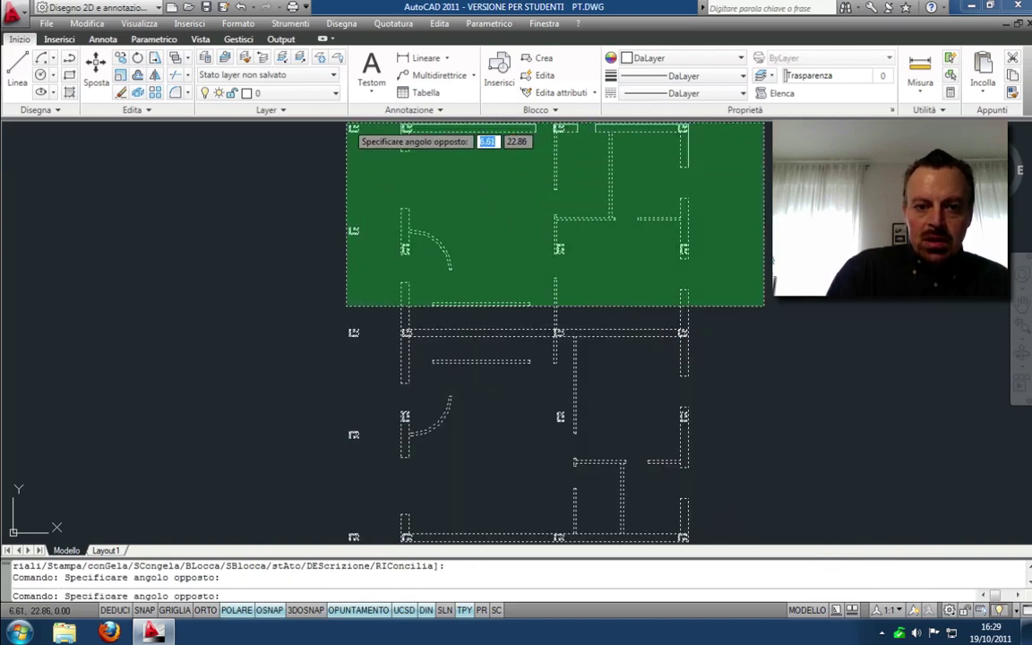
click(347, 125)
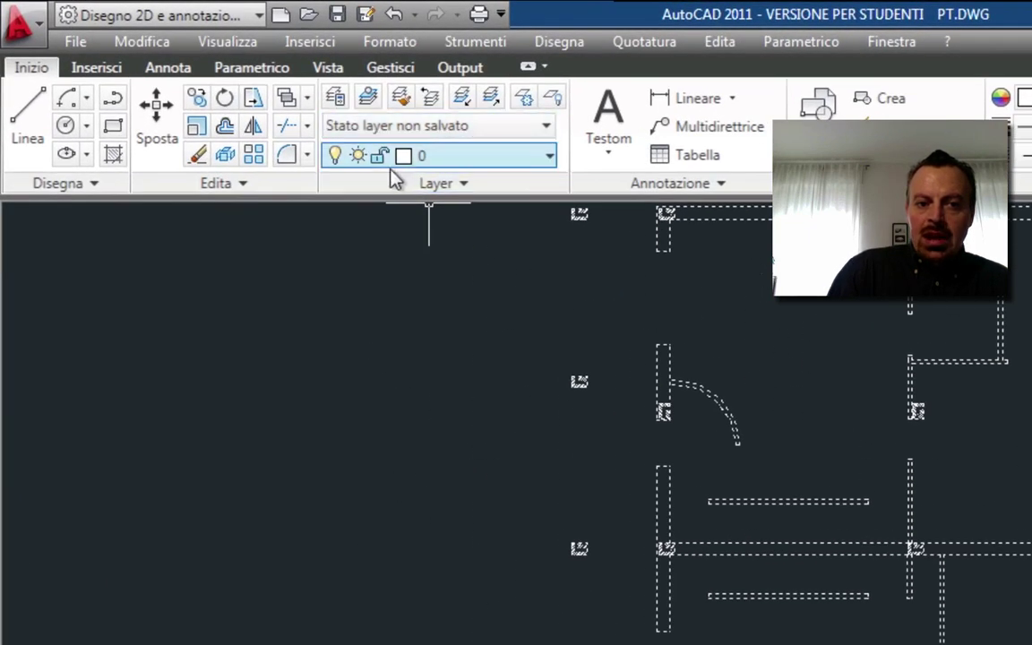
click(547, 160)
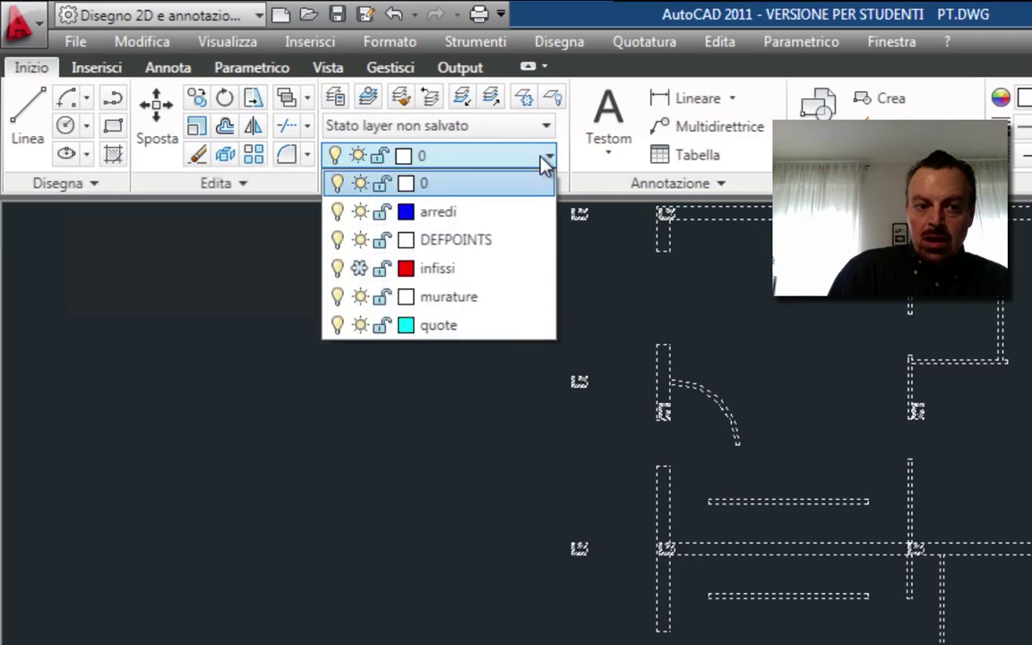
click(460, 300)
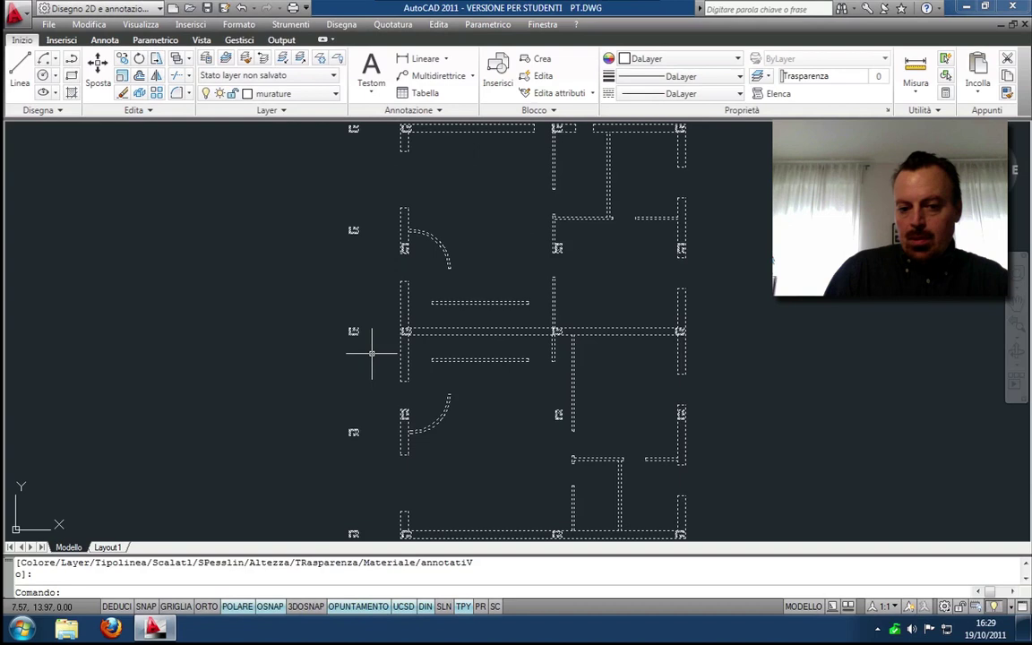
key(Escape)
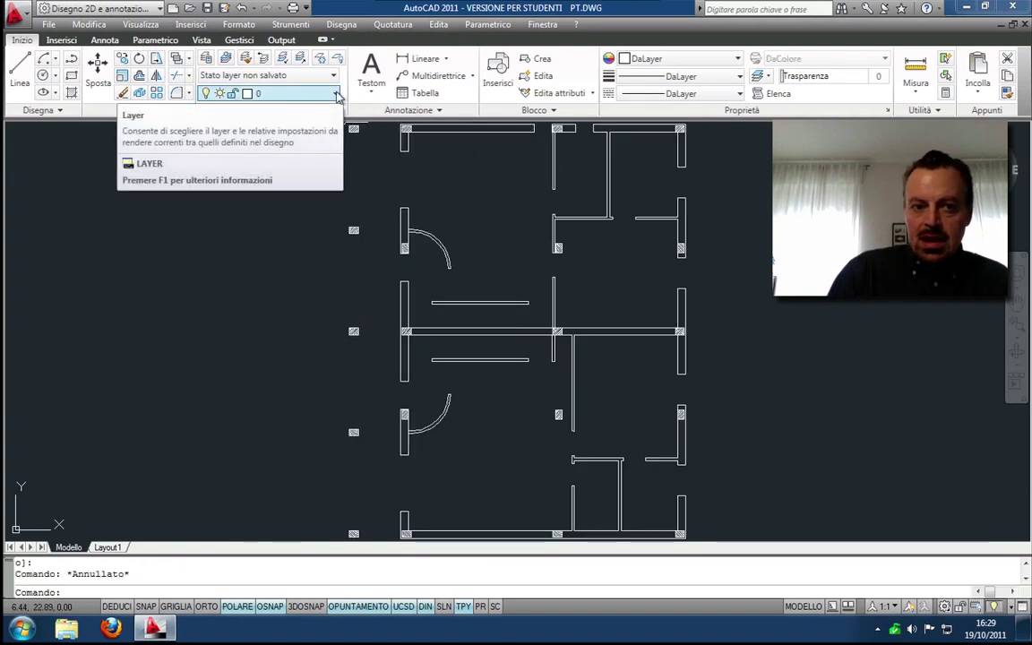
- Freeze then thaw murature to check the walls, and thaw infissi again
click(337, 94)
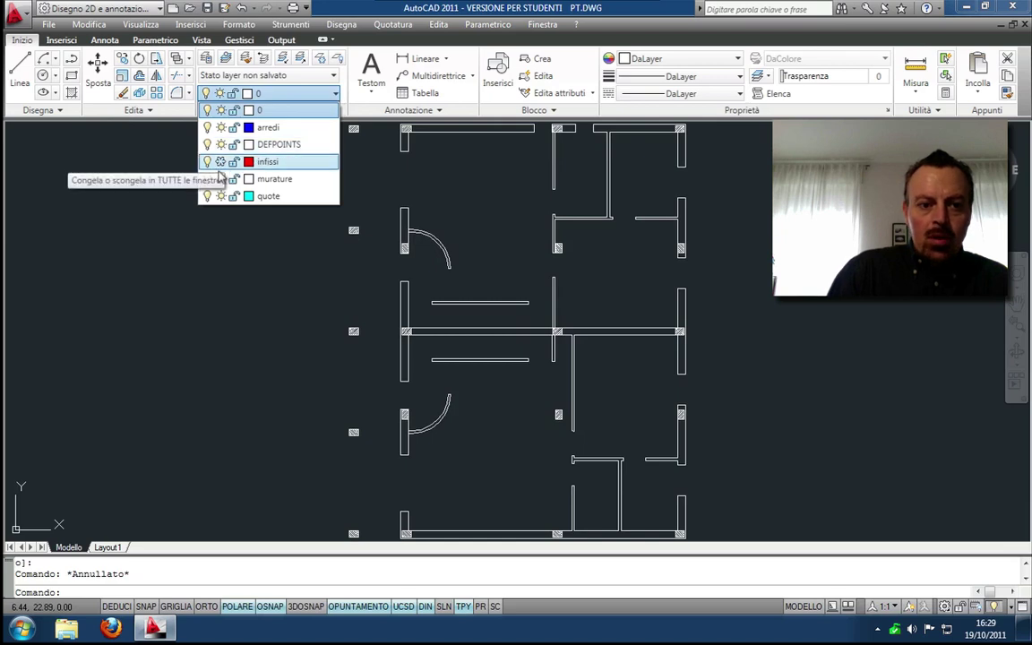
click(221, 179)
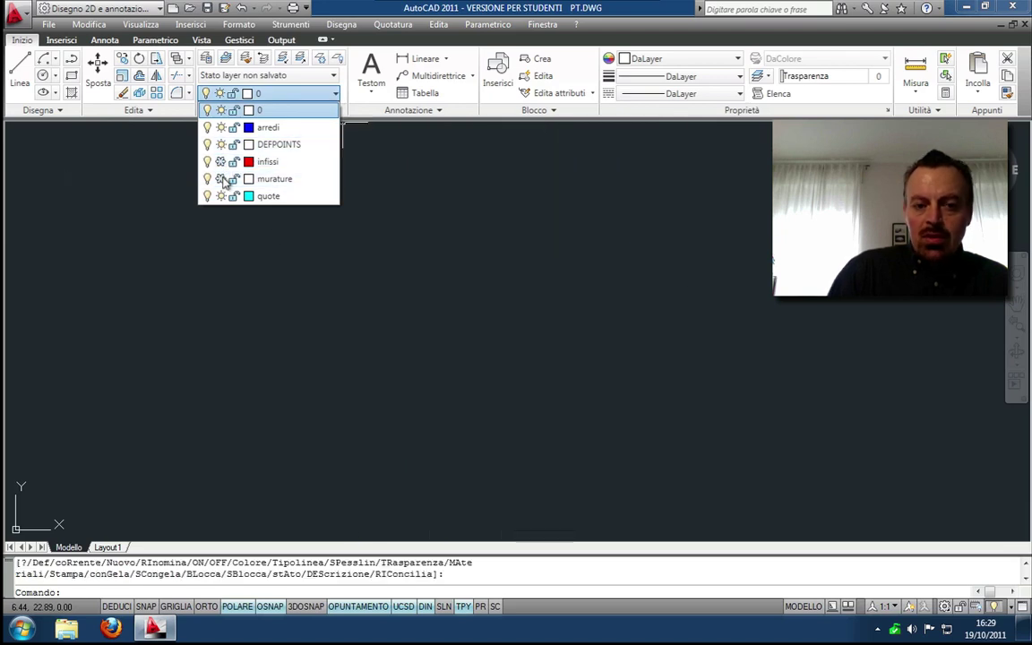
click(375, 283)
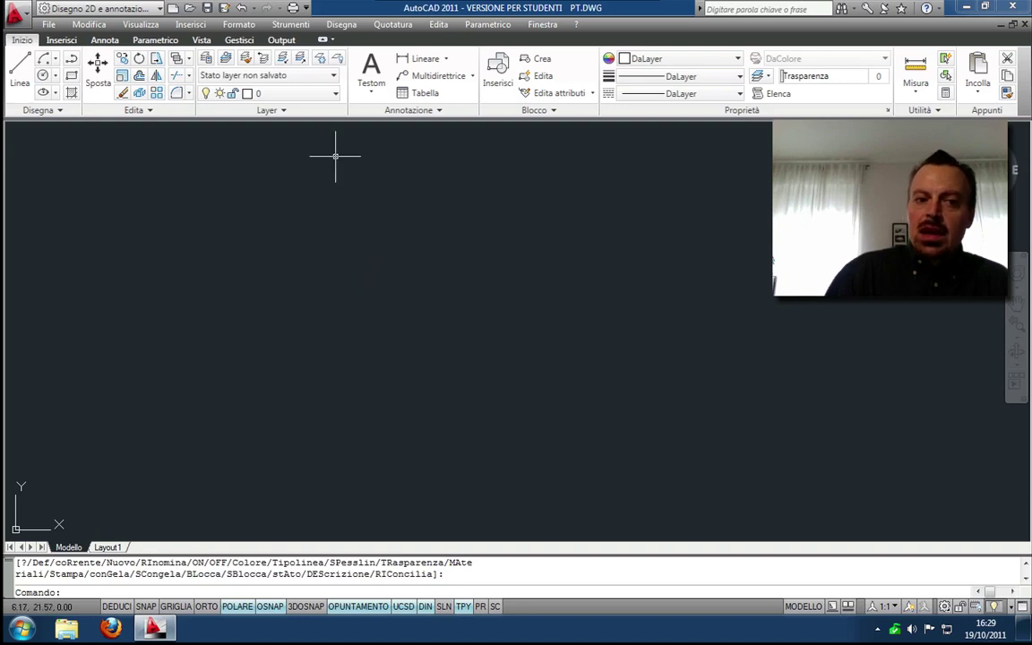
click(327, 101)
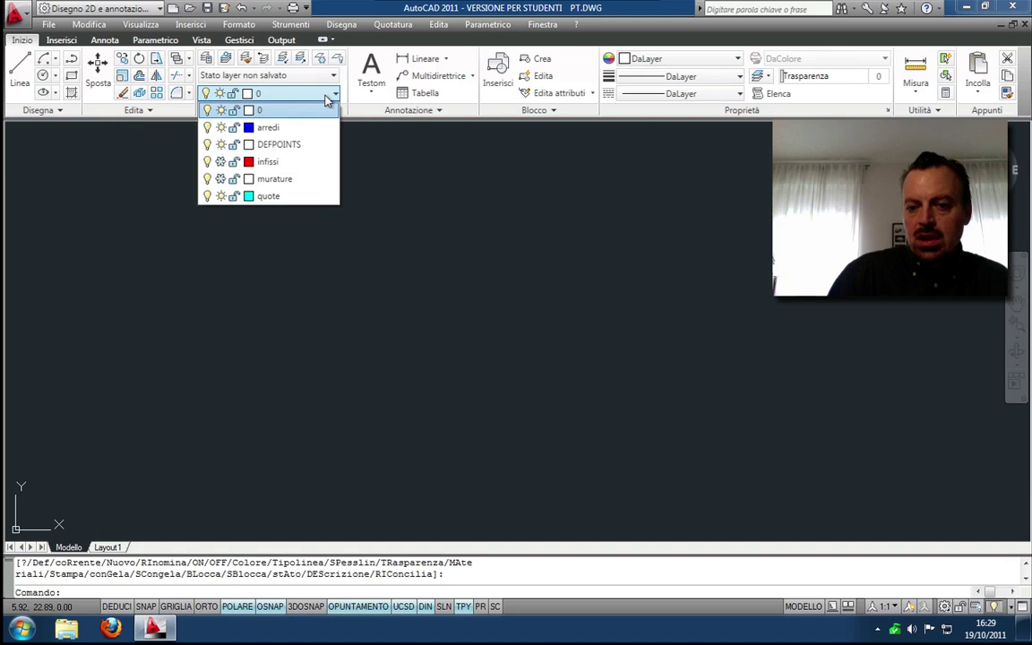
click(221, 179)
click(220, 161)
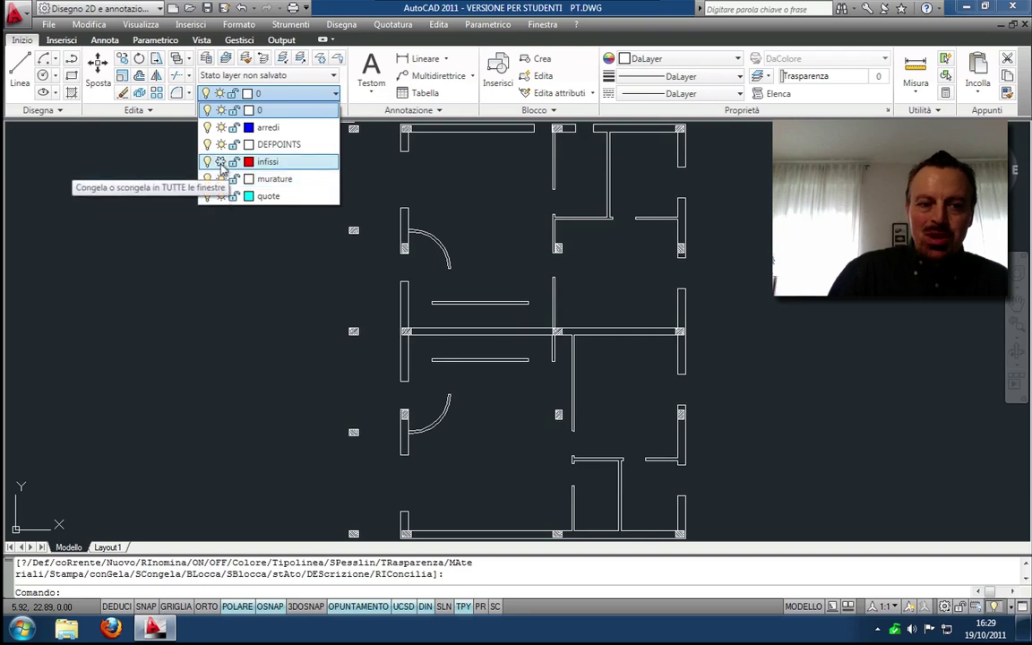
click(221, 161)
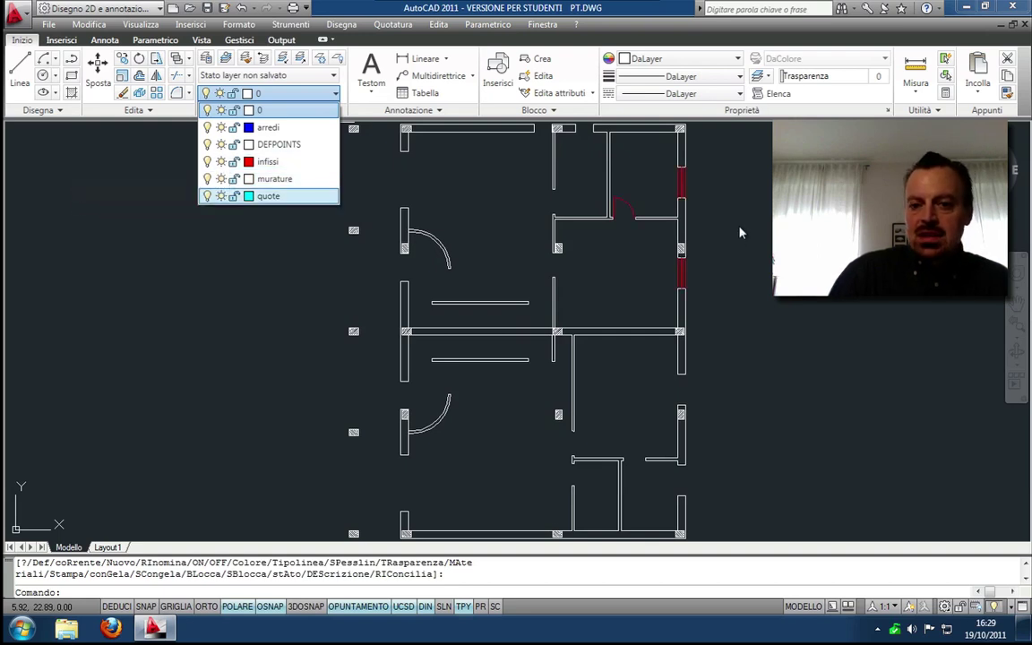